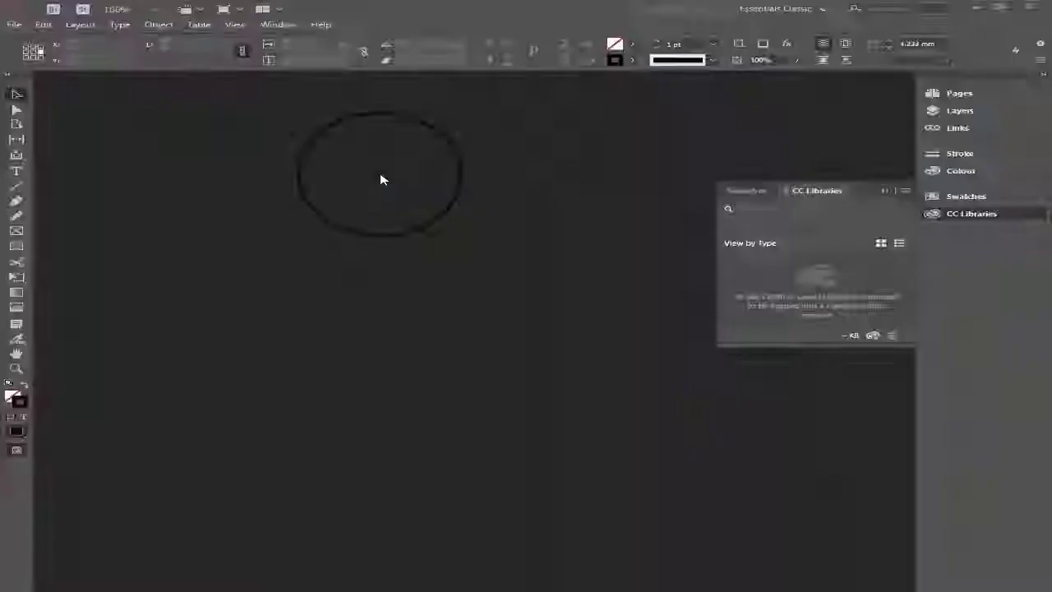
- Start a new document, set its units to inches, and use a 6 in width and 9 in height
{"action": "left_click_drag", "start_coordinate": [381, 176], "coordinate": [321, 189]}
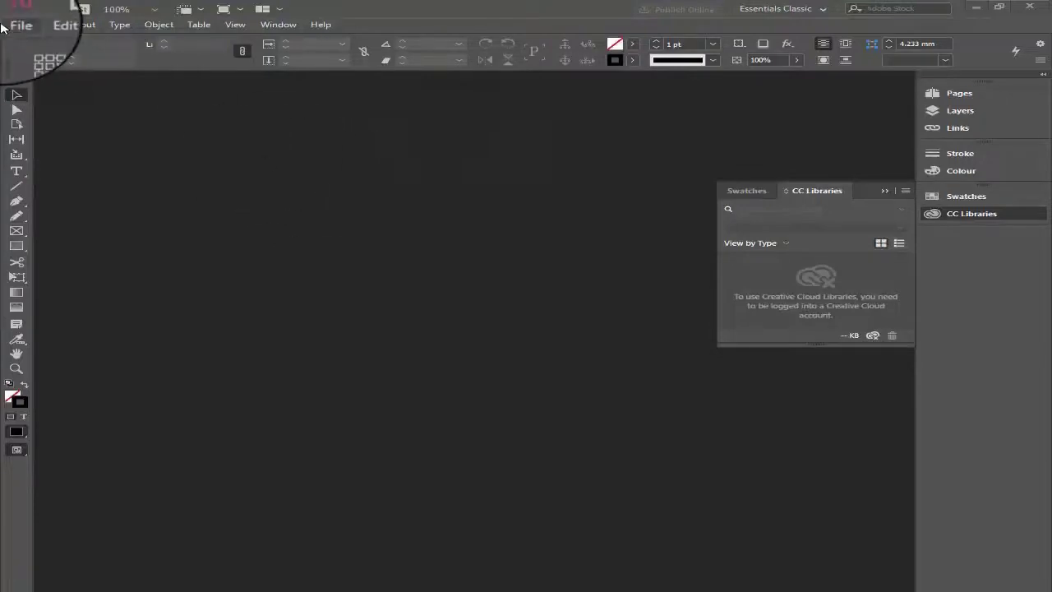
{"action": "left_click", "coordinate": [17, 26]}
{"action": "mouse_move", "coordinate": [31, 41]}
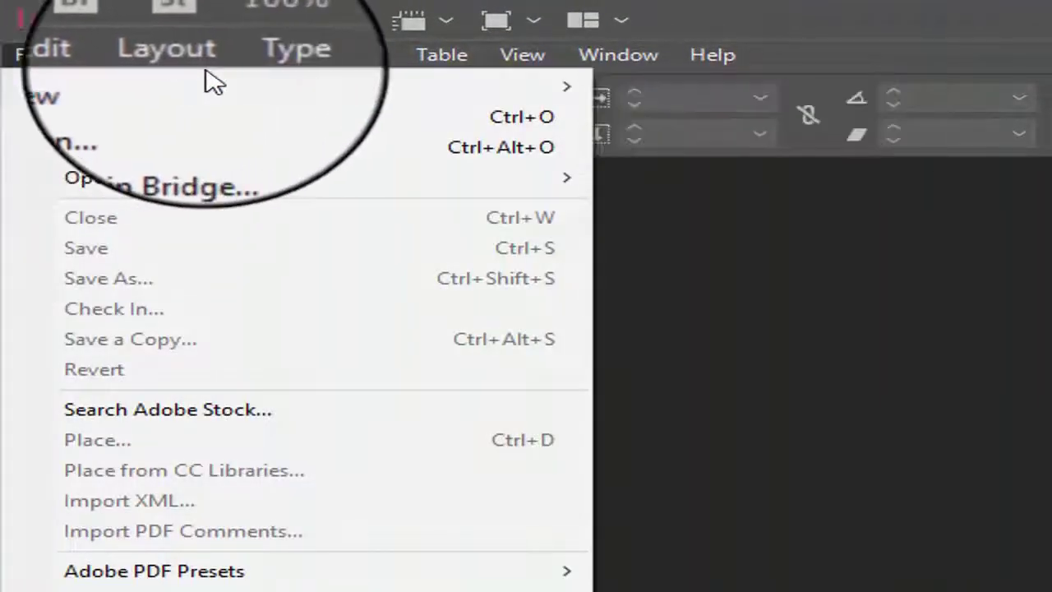
{"action": "left_click", "coordinate": [622, 97]}
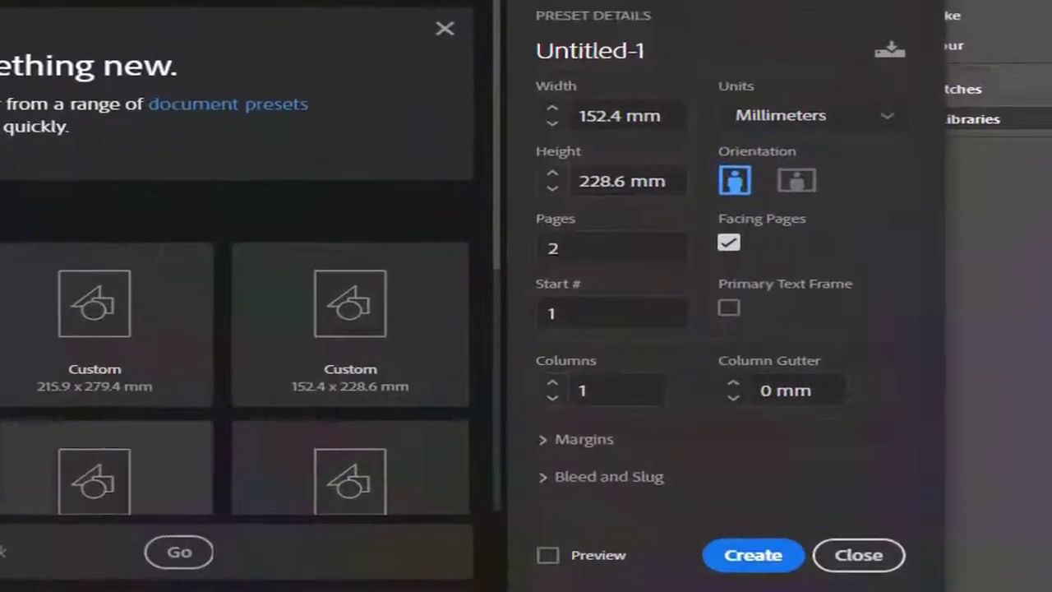
{"action": "left_click", "coordinate": [826, 124]}
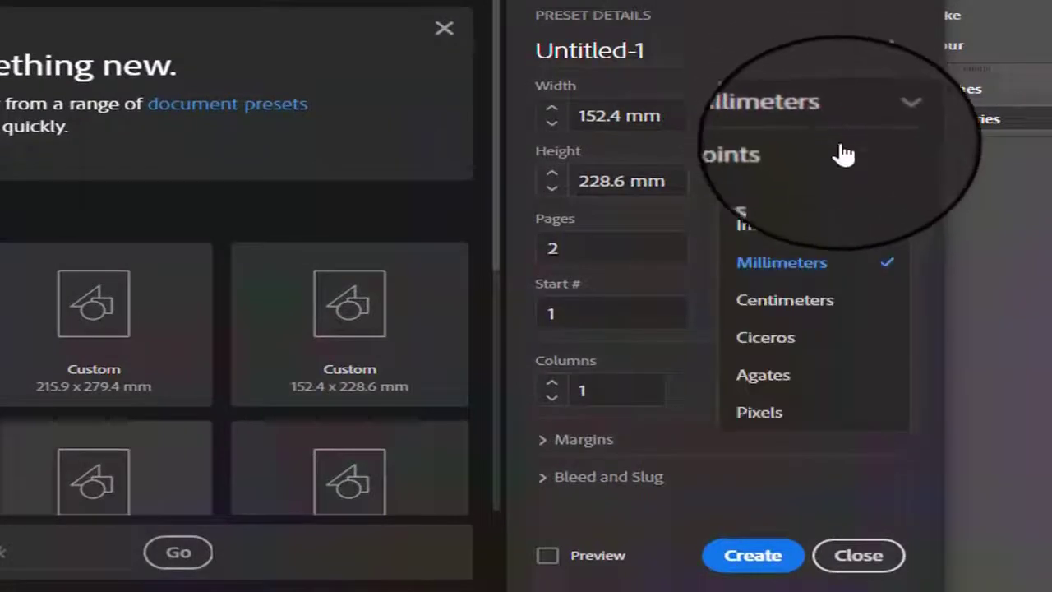
{"action": "left_click", "coordinate": [817, 228]}
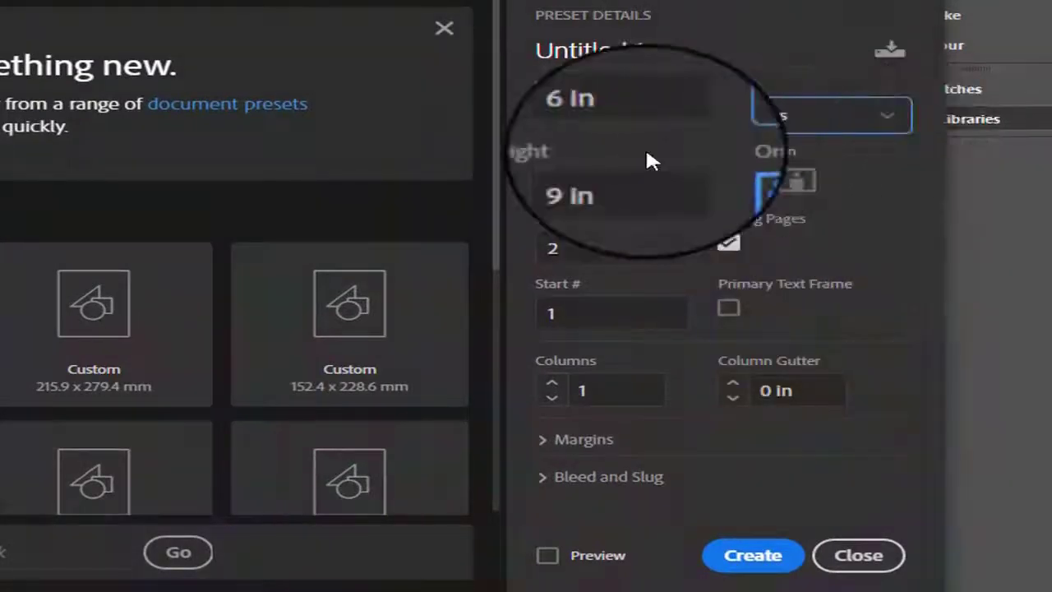
{"action": "left_click", "coordinate": [638, 122]}
{"action": "left_click", "coordinate": [608, 181]}
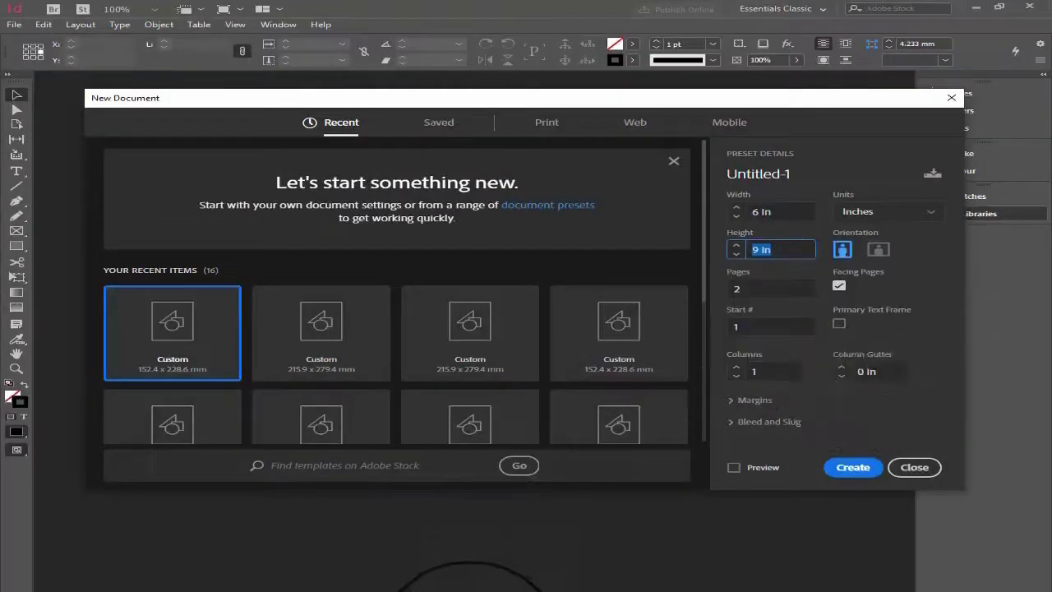
- Switch to the Kindle Direct Publishing cover templates page in the browser and examine the available trim sizes
{"action": "mouse_move", "coordinate": [526, 586]}
{"action": "left_click", "coordinate": [576, 559]}
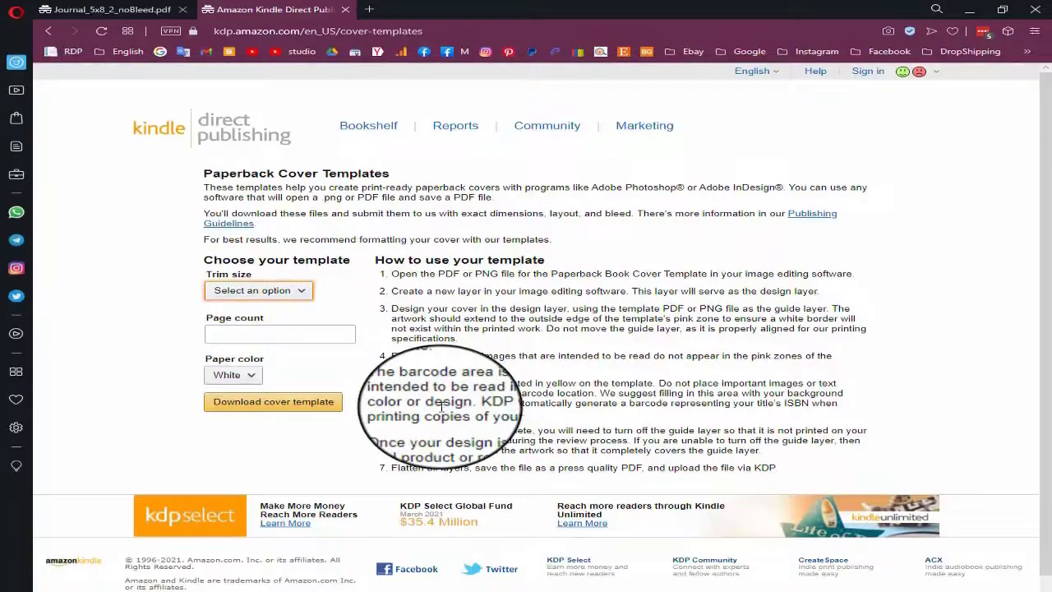
{"action": "left_click", "coordinate": [284, 291]}
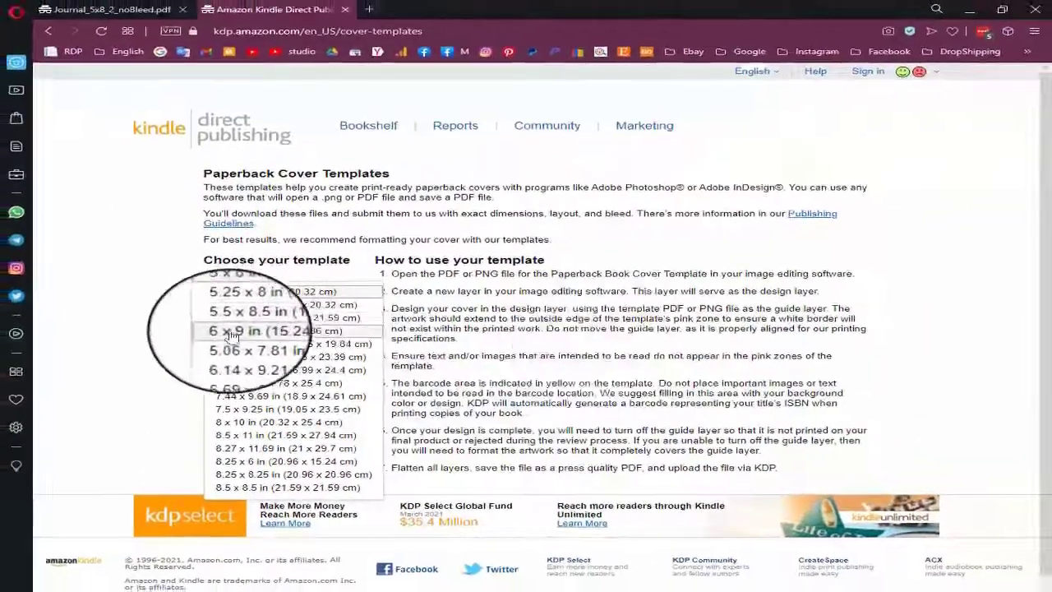
{"action": "left_click", "coordinate": [572, 322]}
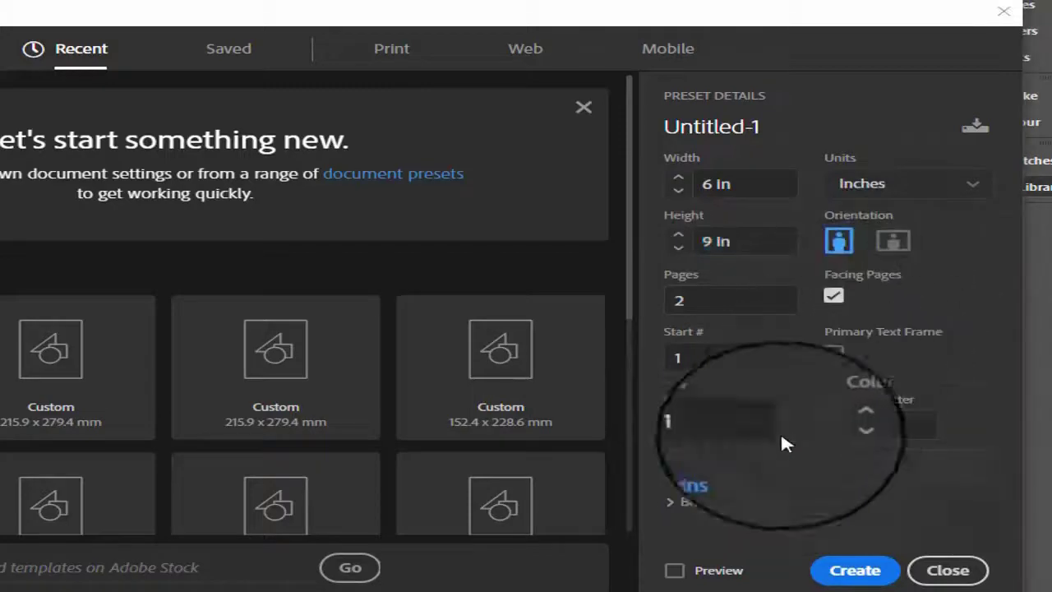
- Create the document with facing pages and margins of 0.25 in top, bottom and outside and 0.375 in inside
{"action": "left_click", "coordinate": [727, 470]}
{"action": "scroll", "coordinate": [727, 475], "scroll_direction": "down", "scroll_amount": 2}
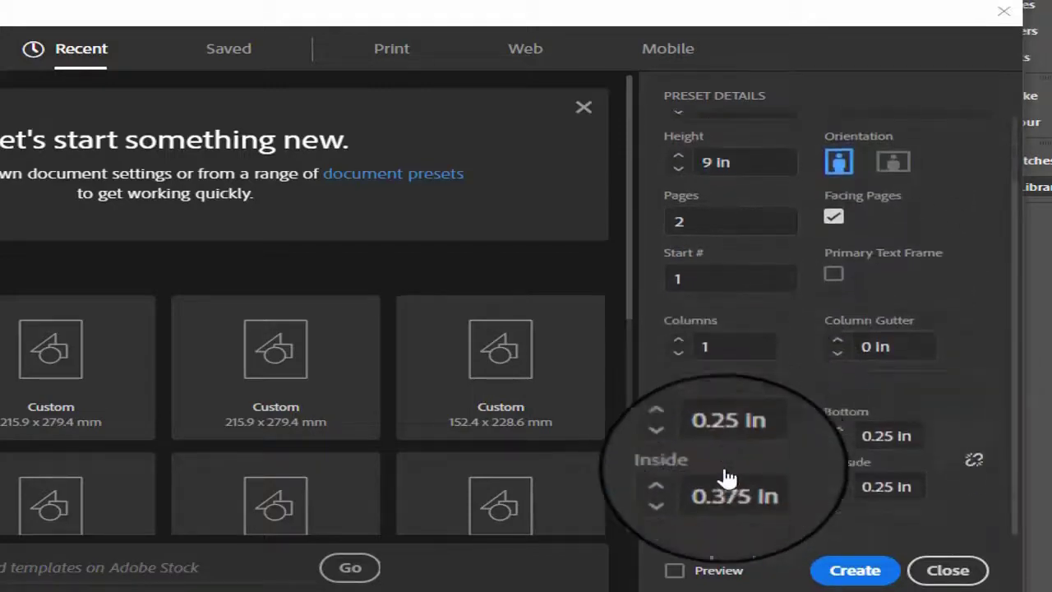
{"action": "left_click", "coordinate": [761, 437]}
{"action": "left_click", "coordinate": [862, 438]}
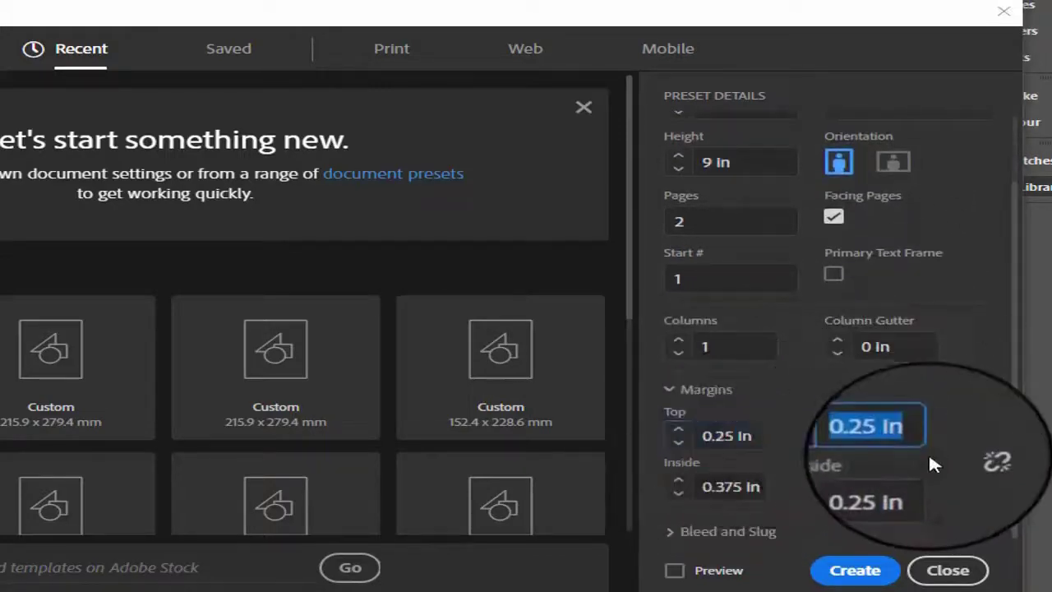
{"action": "left_click", "coordinate": [899, 488]}
{"action": "left_click", "coordinate": [727, 486]}
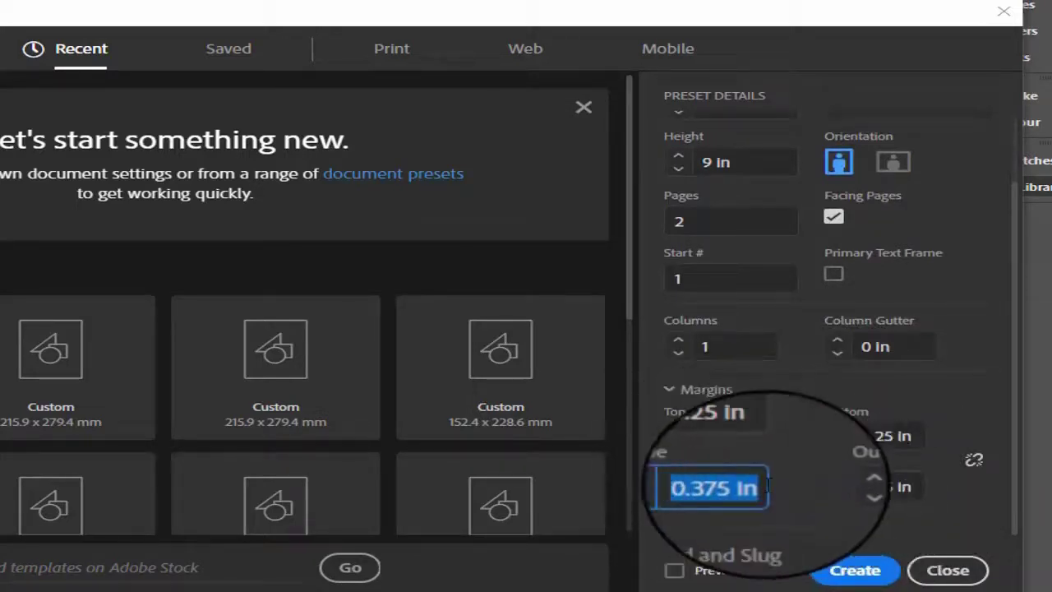
{"action": "left_click", "coordinate": [862, 571]}
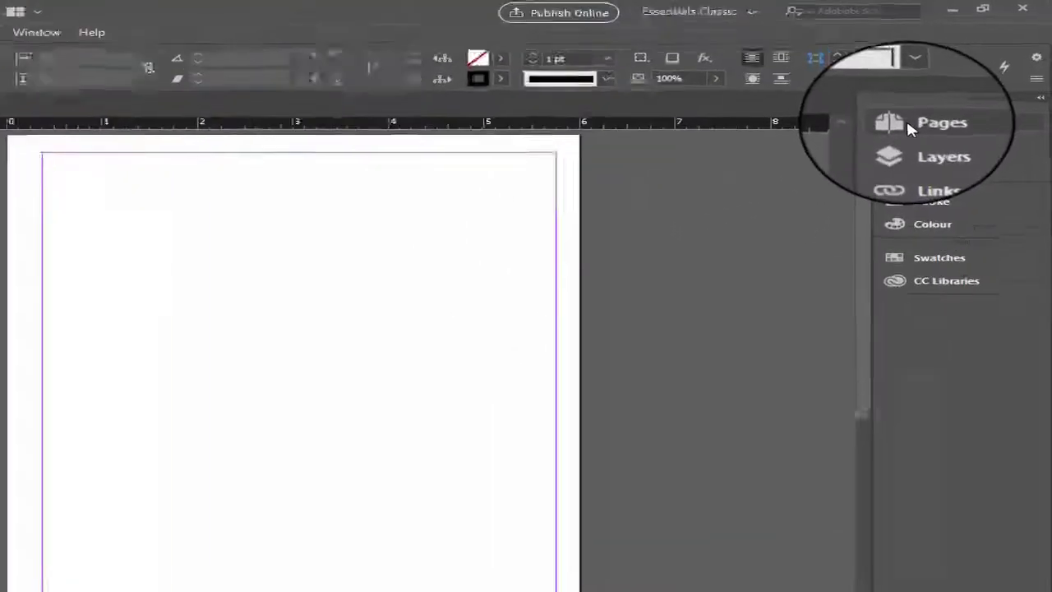
- Open the document's A-Master spread for editing
{"action": "left_click", "coordinate": [908, 123]}
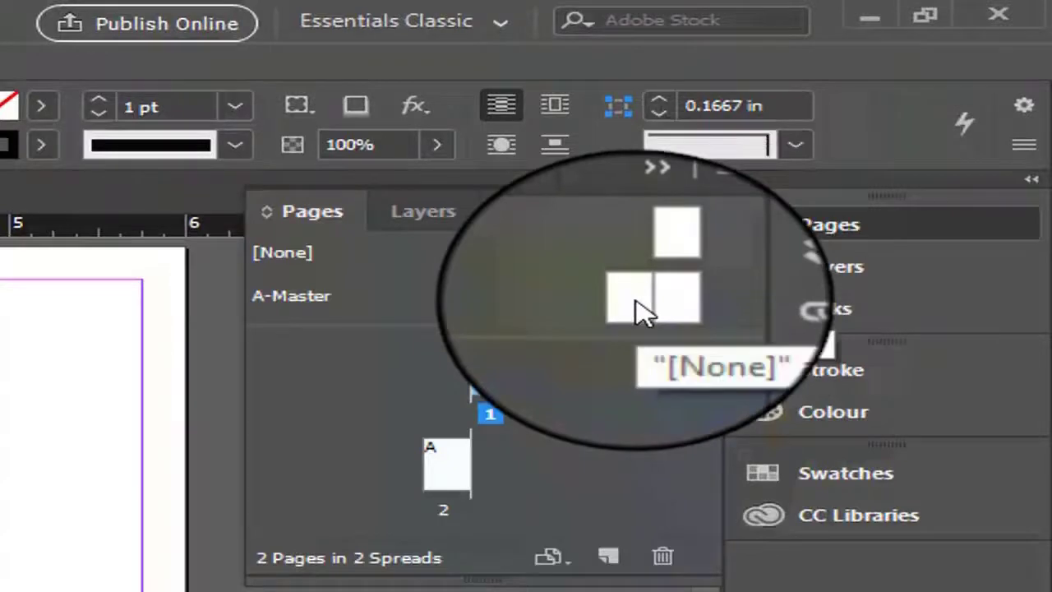
{"action": "left_click", "coordinate": [644, 311]}
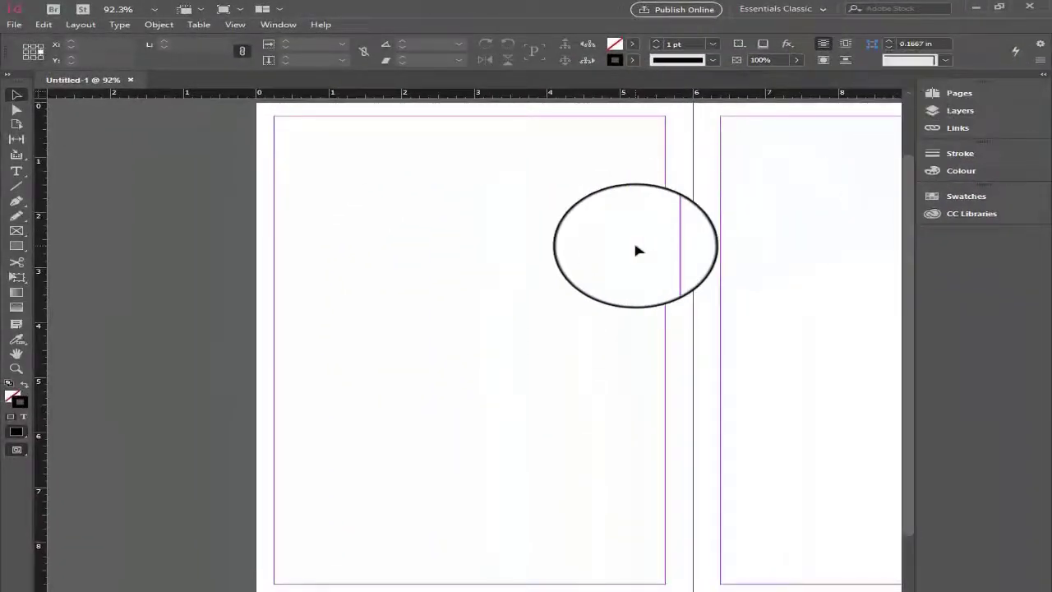
{"action": "key", "text": "ctrl+minus"}
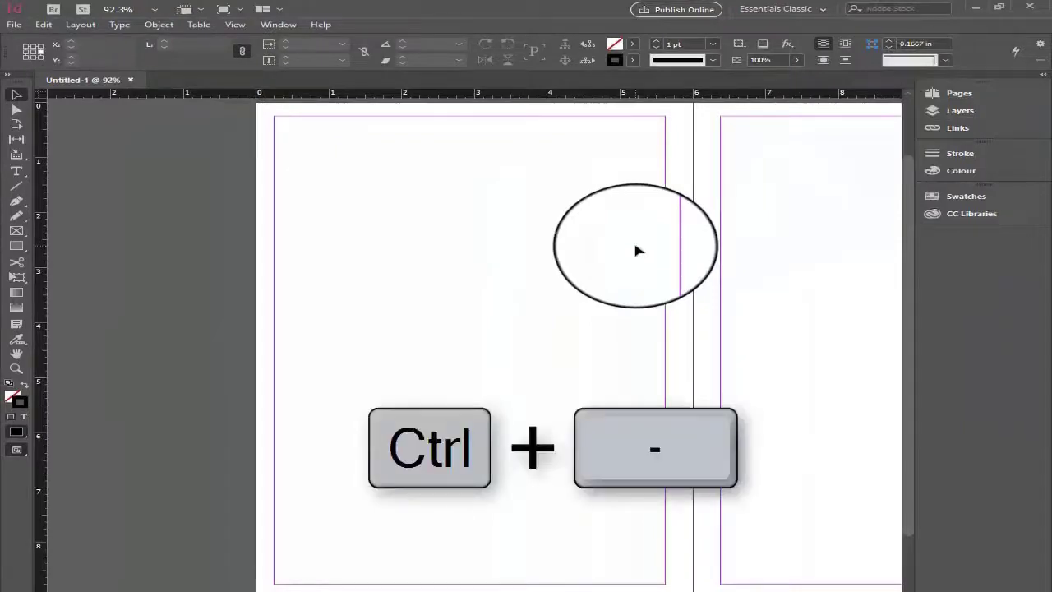
{"action": "key", "text": "ctrl+minus"}
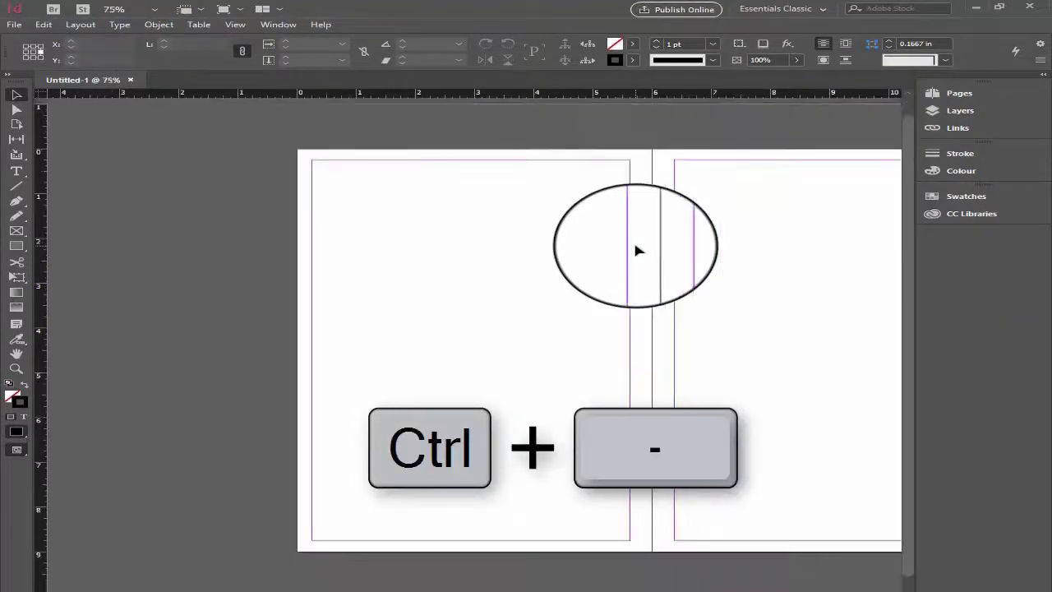
{"action": "key", "text": "ctrl+minus"}
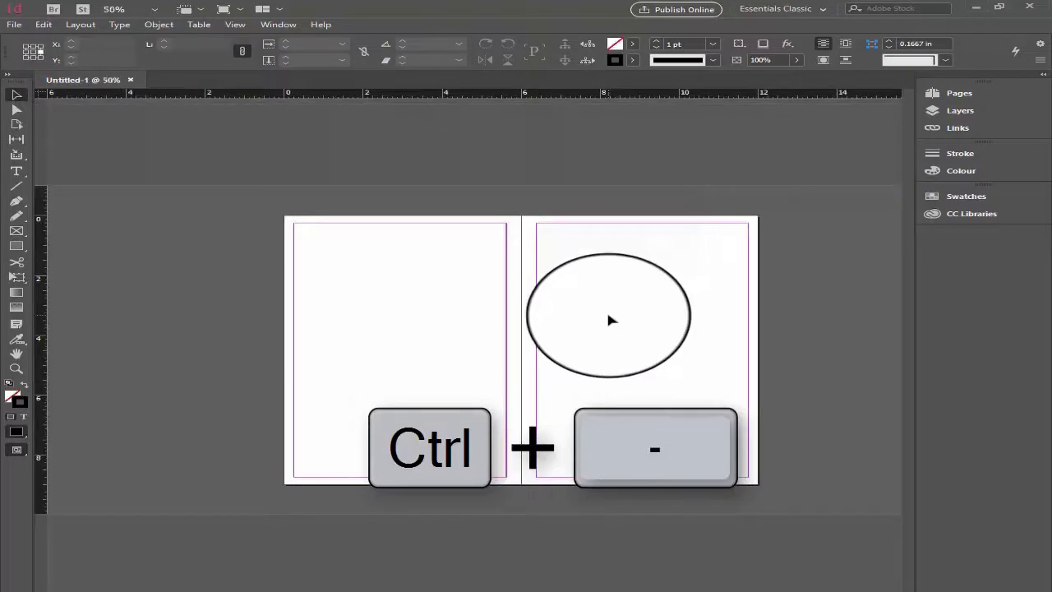
{"action": "key", "text": "ctrl+equal"}
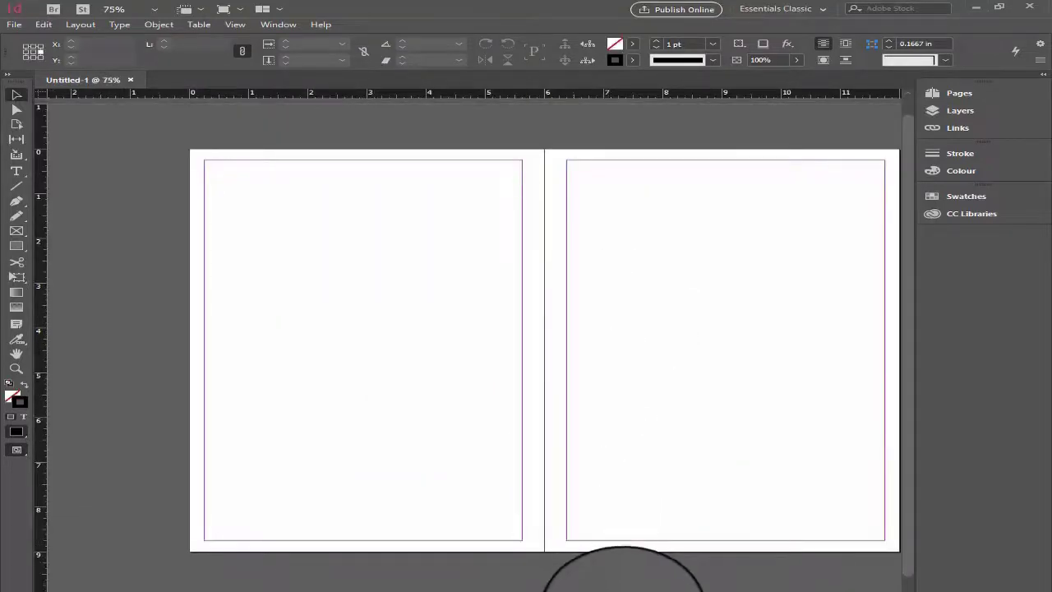
{"action": "scroll", "coordinate": [543, 349], "scroll_direction": "right", "scroll_amount": 3}
- Show Layer 1 on the master spread to examine its margin diagram
{"action": "key", "text": "F7"}
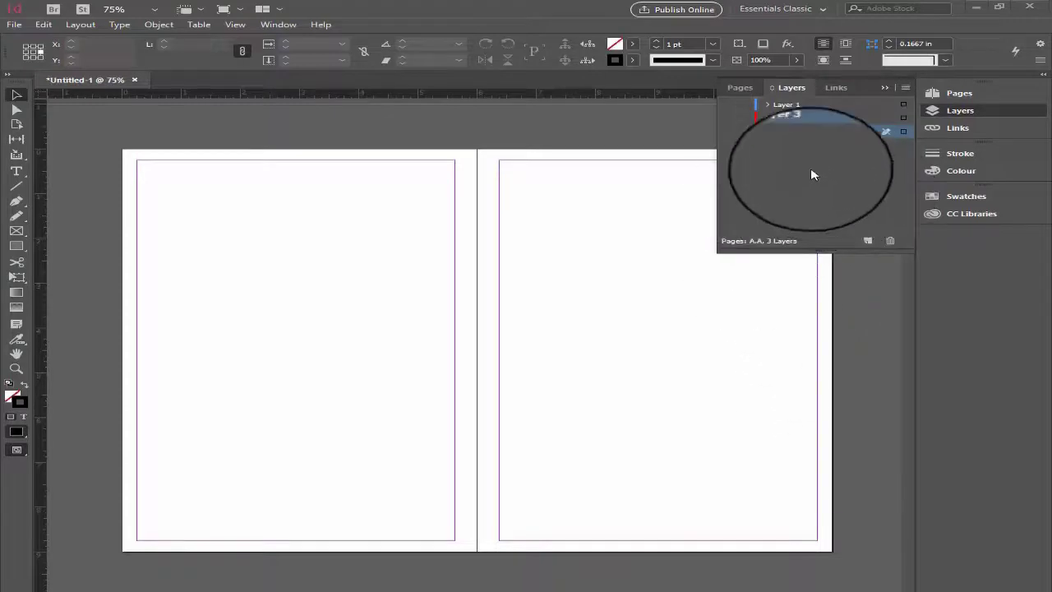
{"action": "left_click", "coordinate": [728, 103]}
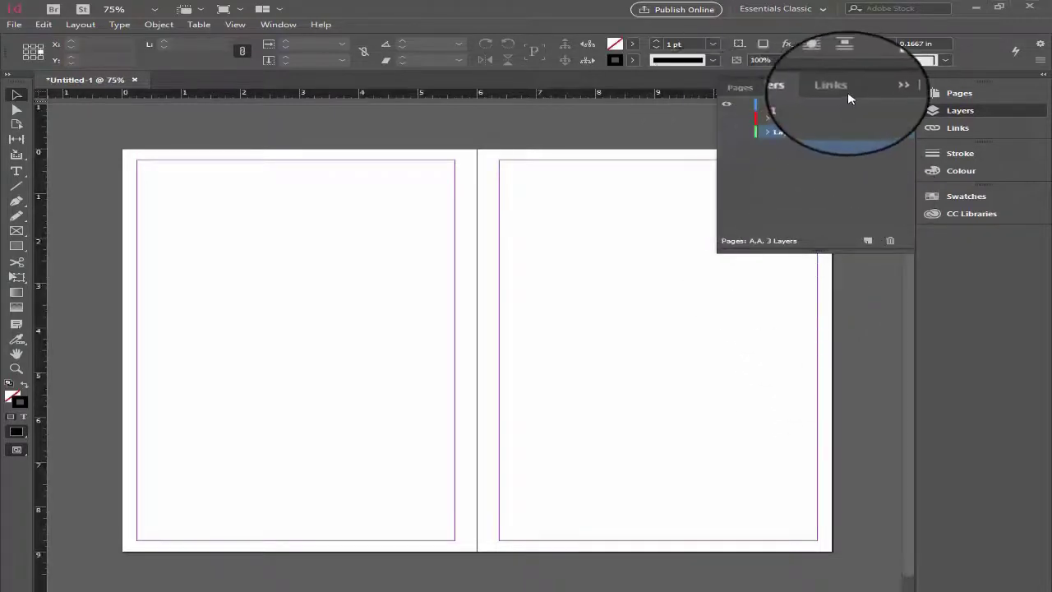
{"action": "left_click", "coordinate": [885, 87]}
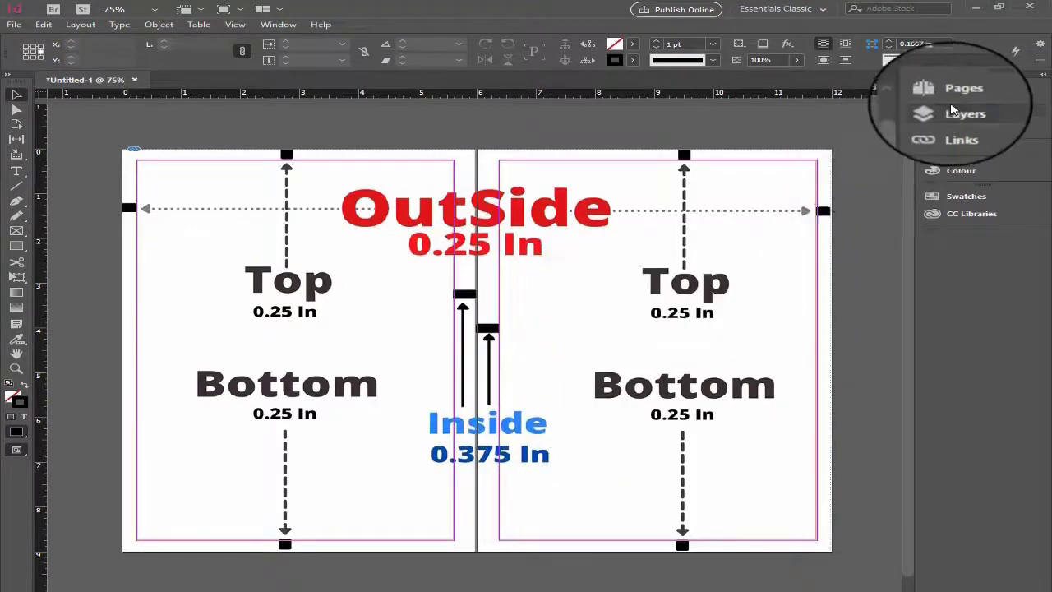
- Hide Layer 1 and show Layer 3 with the black line on the master spread
{"action": "left_click", "coordinate": [955, 110]}
{"action": "left_click", "coordinate": [733, 131]}
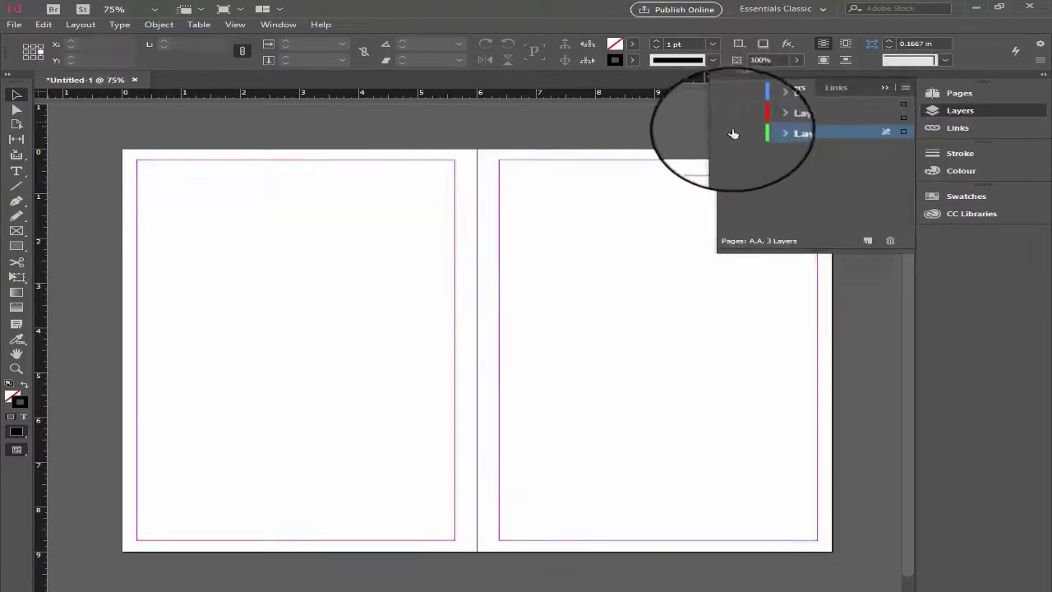
{"action": "left_click", "coordinate": [885, 89]}
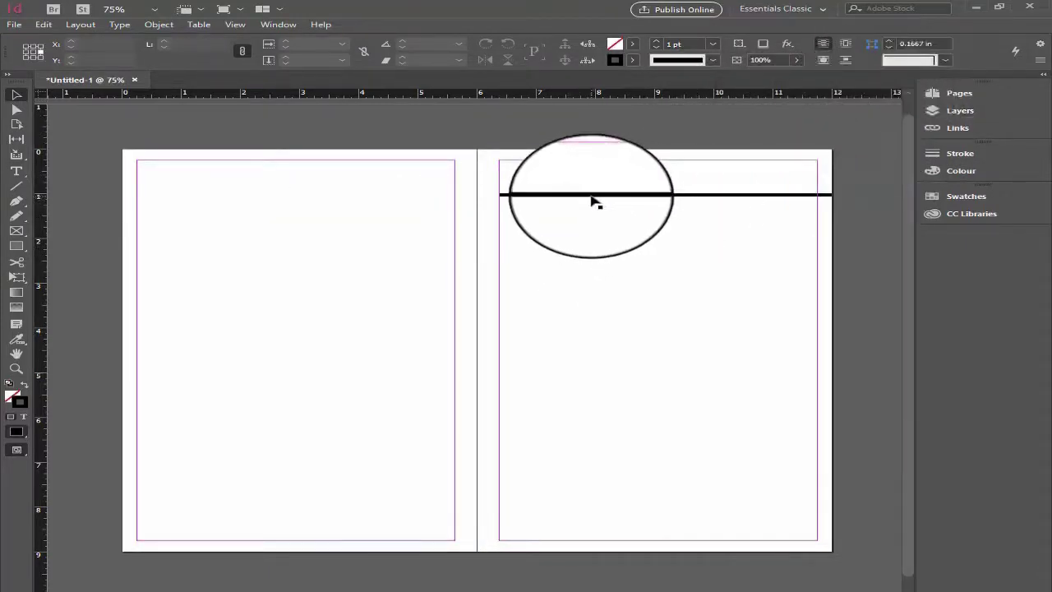
- Reposition the 5 pt black line near the upper margin of the right-hand page, at about X 12 in and Y 0.7153 in
{"action": "left_click", "coordinate": [573, 197]}
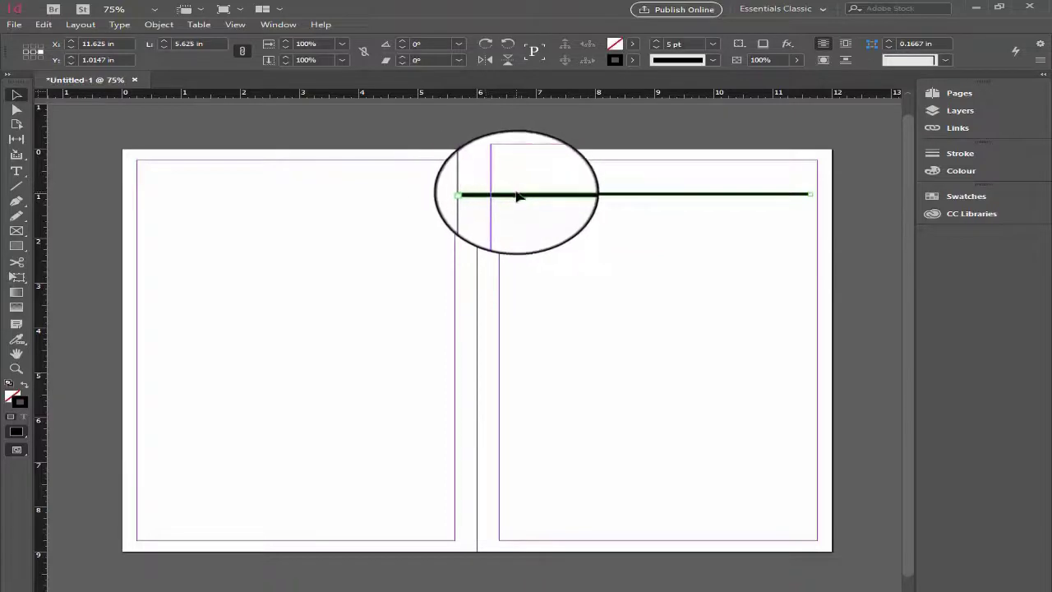
{"action": "left_click_drag", "start_coordinate": [518, 196], "coordinate": [599, 160]}
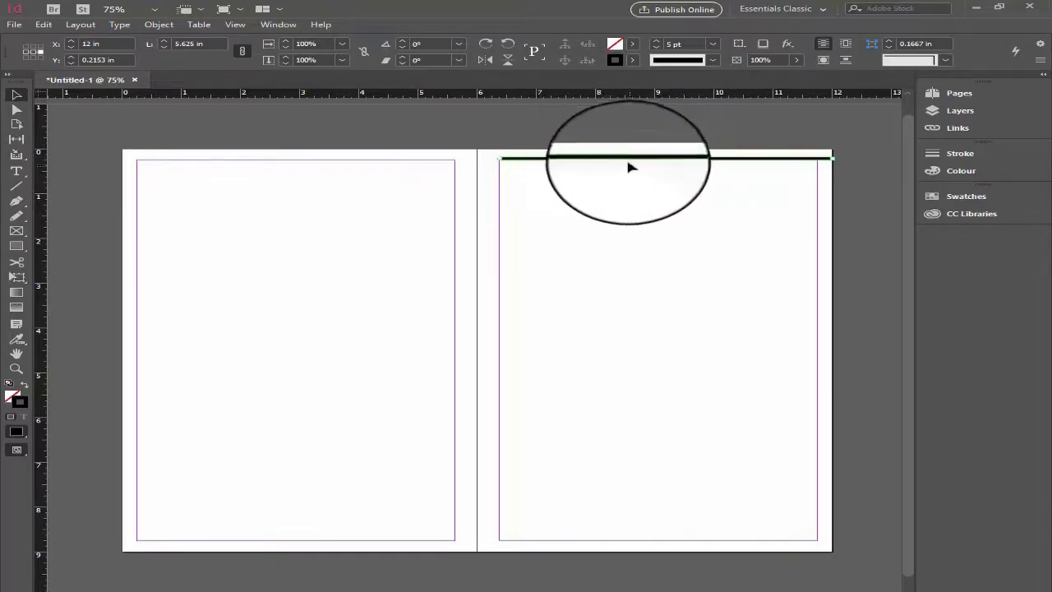
{"action": "left_click_drag", "start_coordinate": [603, 162], "coordinate": [605, 183]}
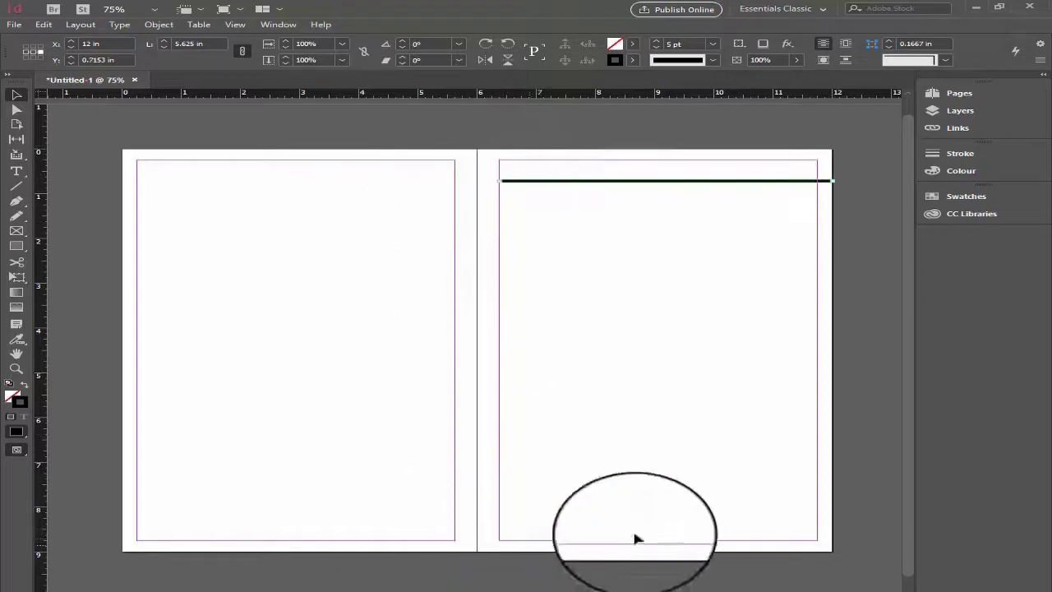
- Hide Layer 1 and Layer 3 and show Layer 2 to examine the 0.5 in margin diagram
{"action": "left_click", "coordinate": [954, 110]}
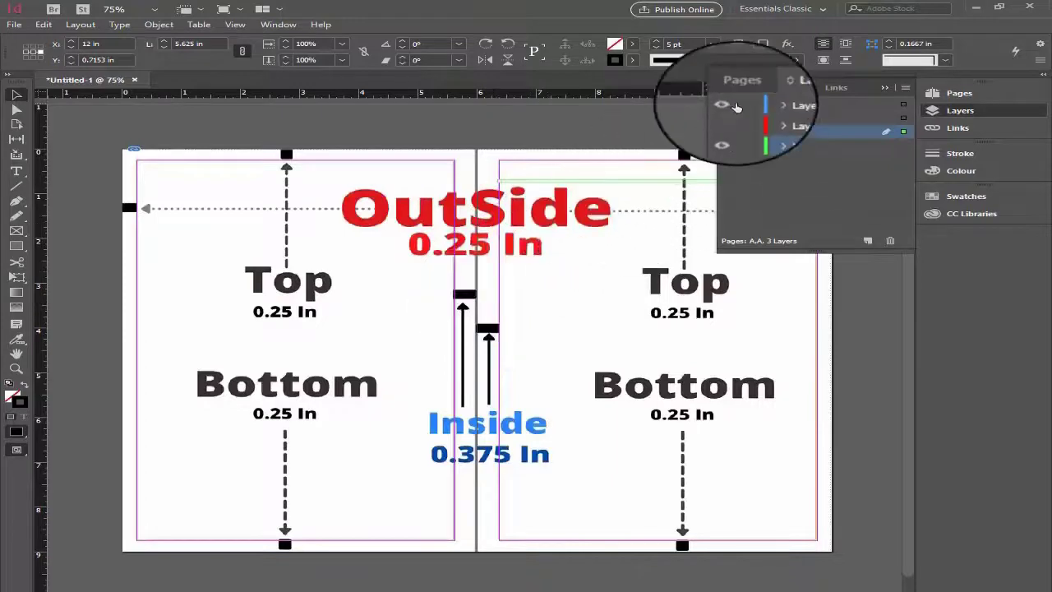
{"action": "left_click", "coordinate": [726, 105]}
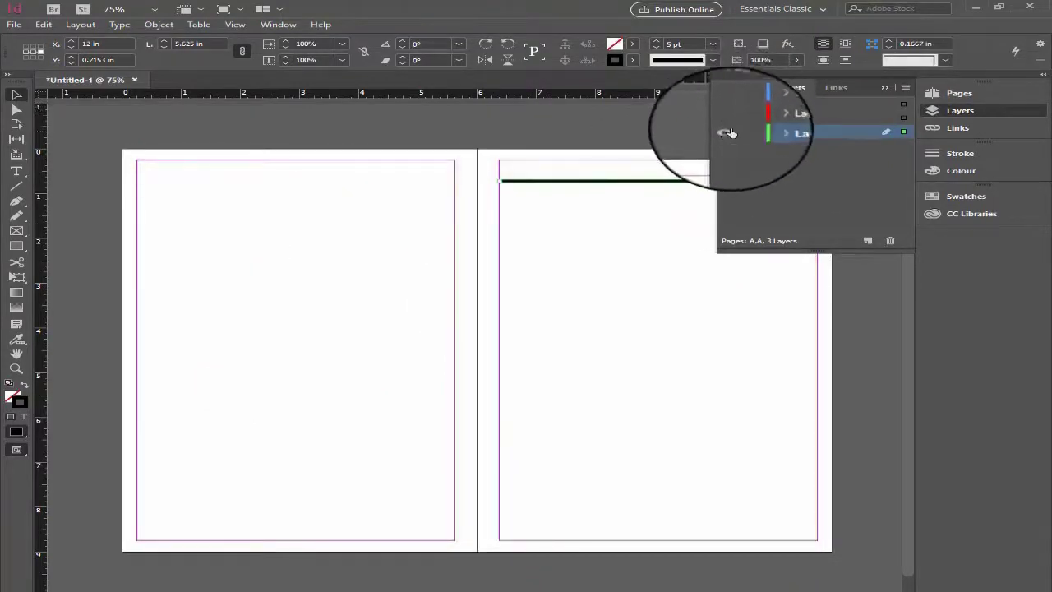
{"action": "left_click", "coordinate": [727, 132]}
{"action": "left_click", "coordinate": [886, 90]}
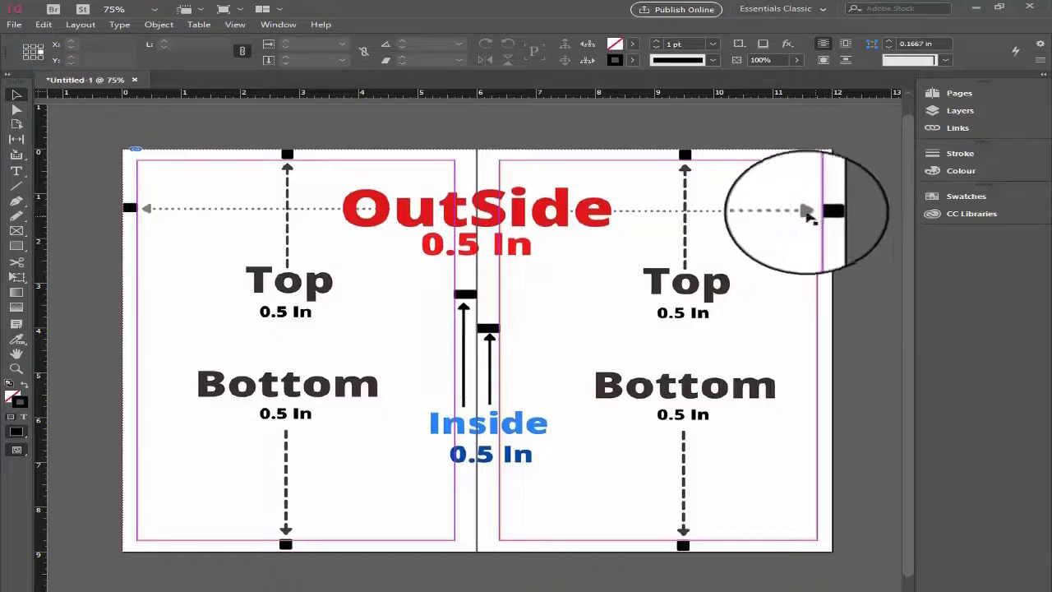
- Hide Layer 2 and show Layer 1 to examine the 0.25 in and 0.375 in margin diagram again
{"action": "left_click", "coordinate": [954, 111]}
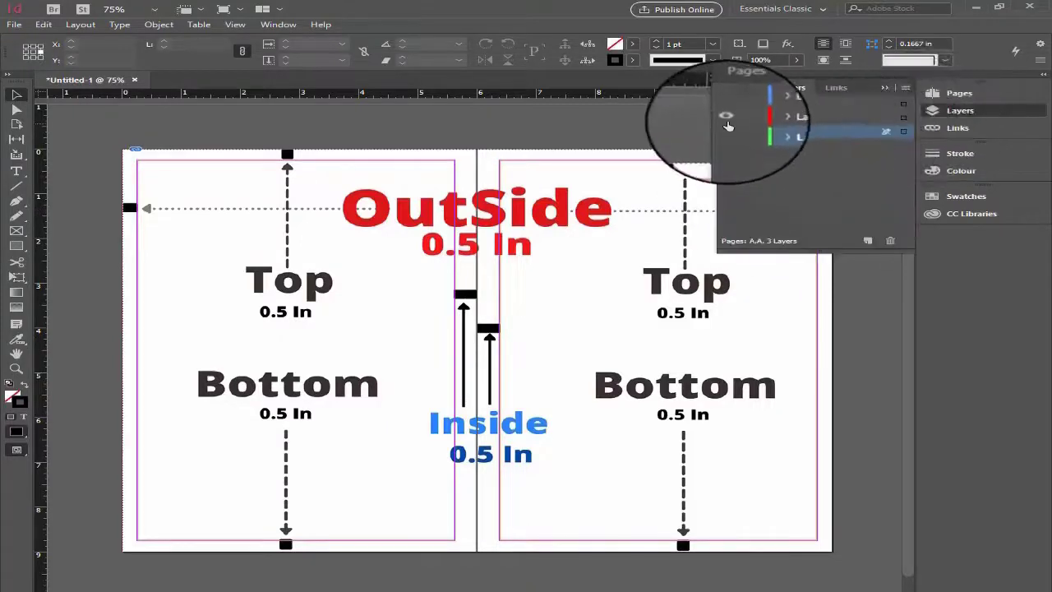
{"action": "left_click", "coordinate": [727, 116]}
{"action": "left_click", "coordinate": [727, 111]}
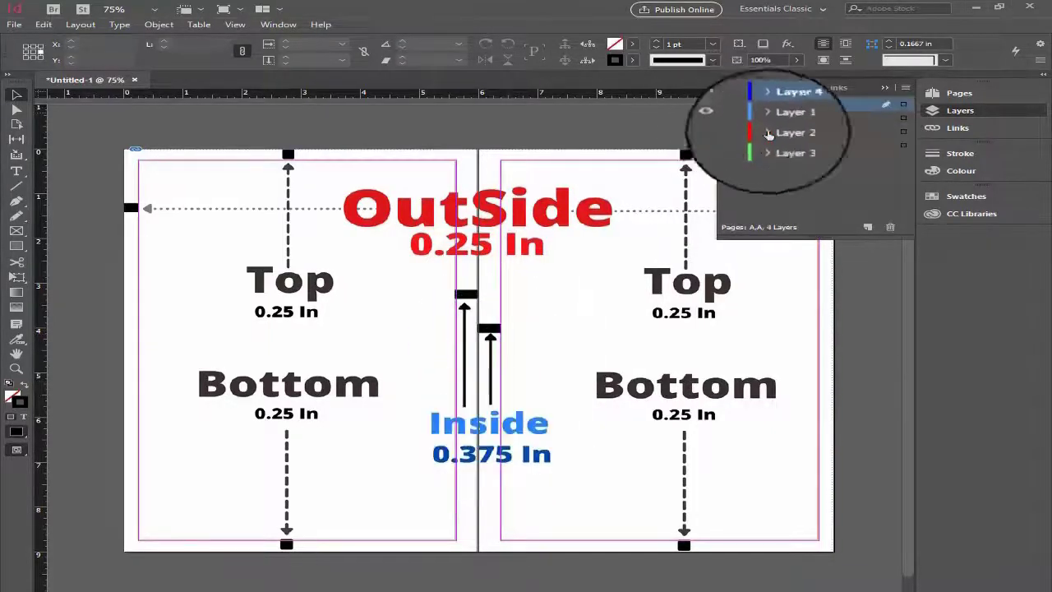
{"action": "left_click", "coordinate": [944, 114]}
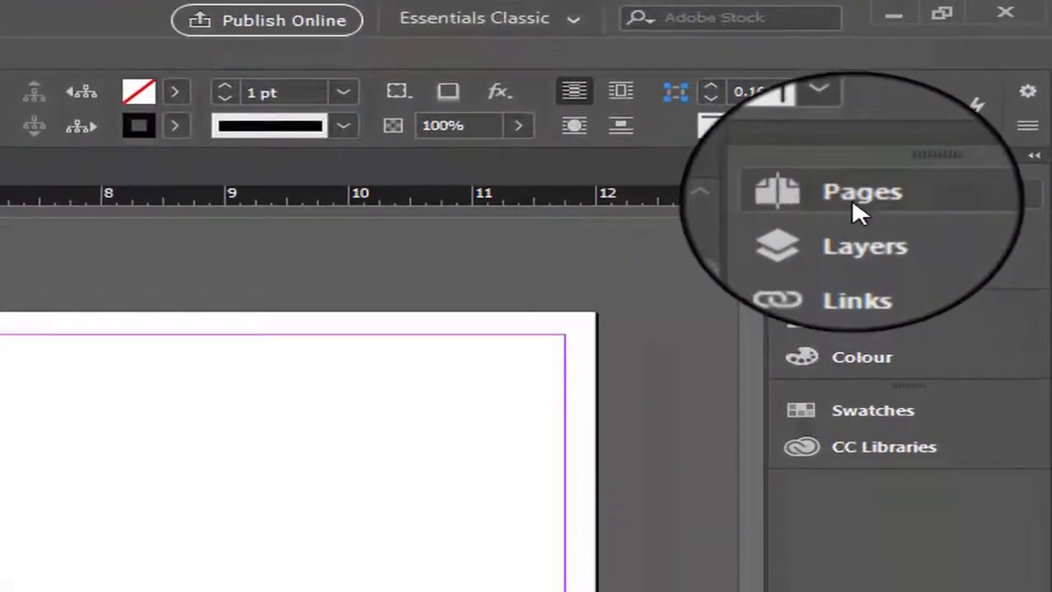
- Open the Pages panel and display the A-Master spread at actual size
{"action": "left_click", "coordinate": [852, 206]}
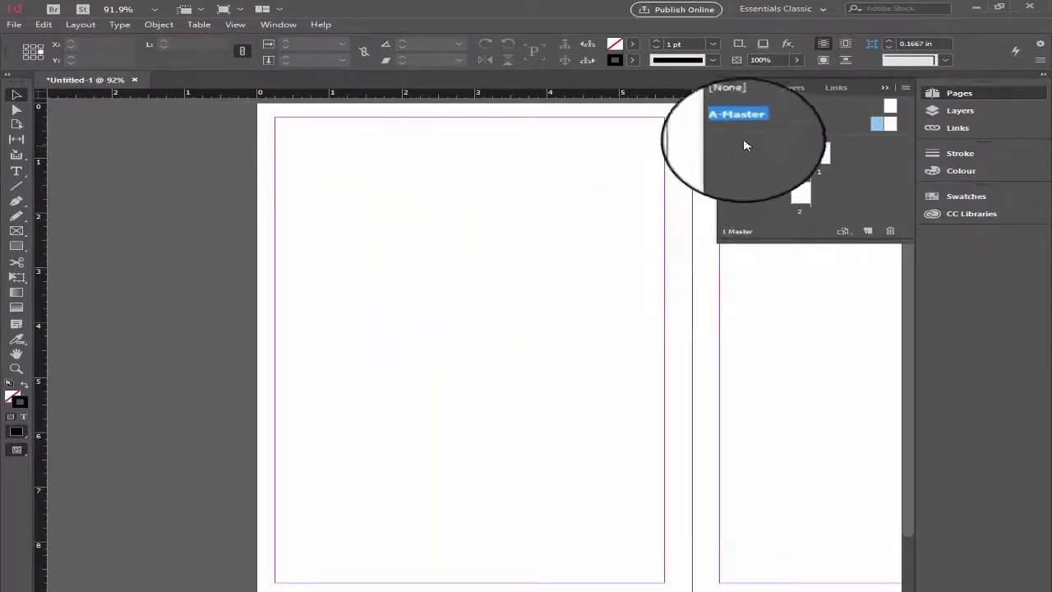
{"action": "scroll", "coordinate": [575, 575], "scroll_direction": "down", "scroll_amount": 2}
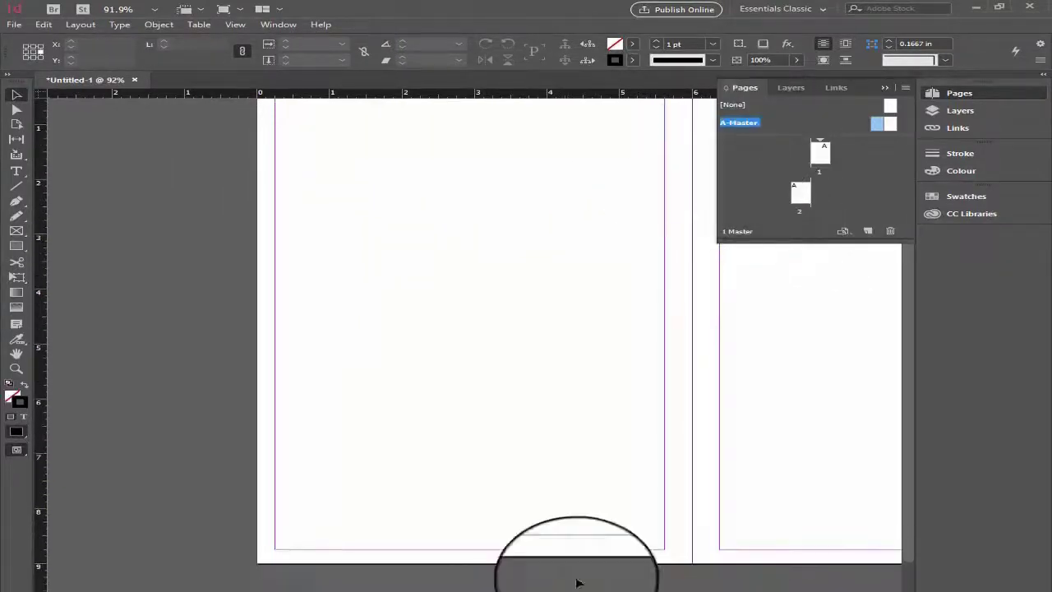
{"action": "scroll", "coordinate": [493, 394], "scroll_direction": "up", "scroll_amount": 3}
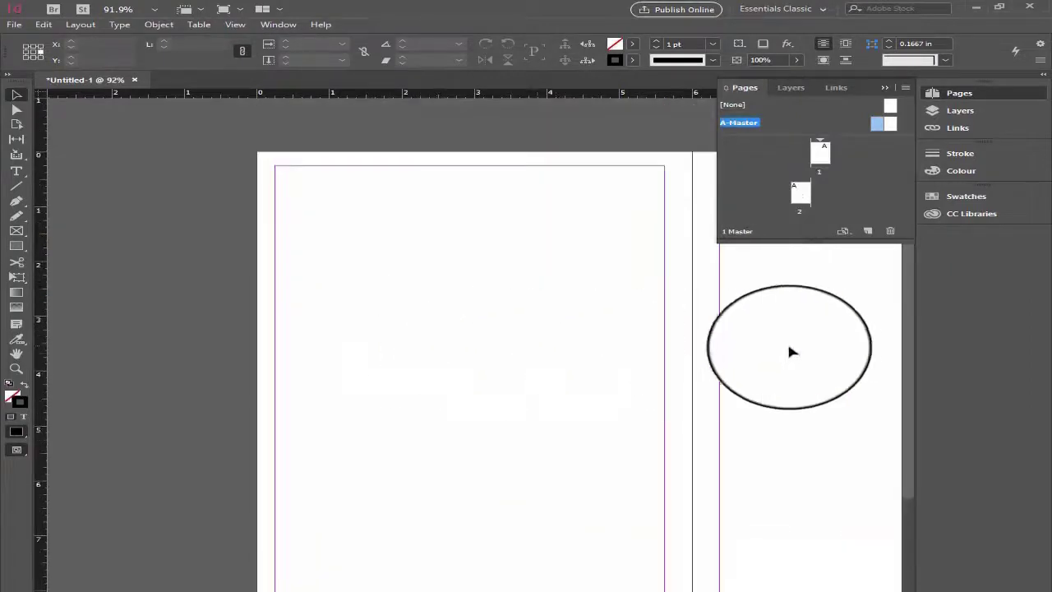
{"action": "key", "text": "ctrl+1"}
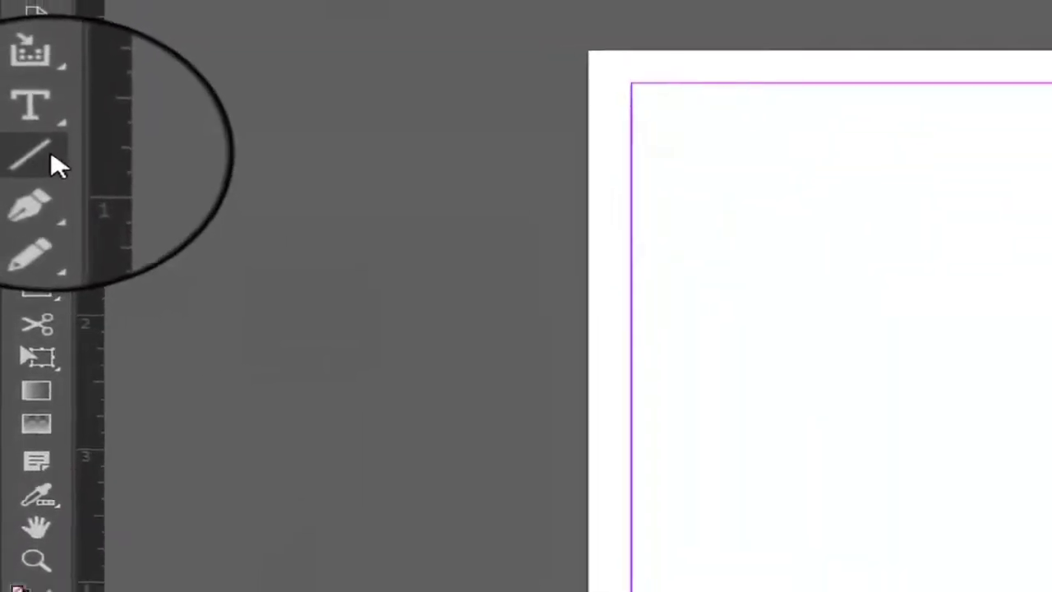
- Activate the Line tool and check that Smart Guides is enabled under Grids & Guides
{"action": "left_click", "coordinate": [52, 164]}
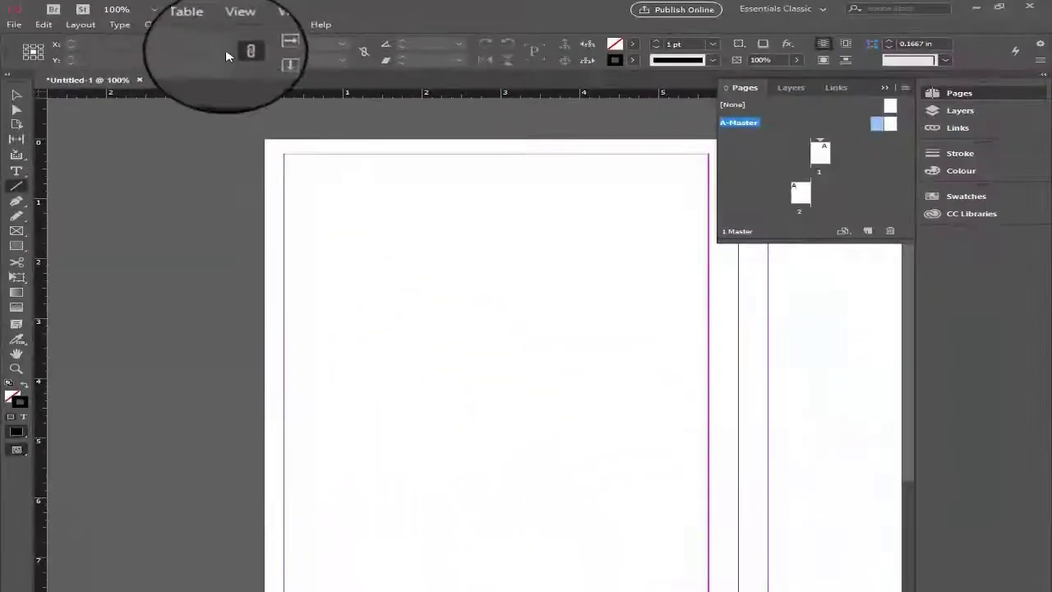
{"action": "left_click", "coordinate": [237, 21]}
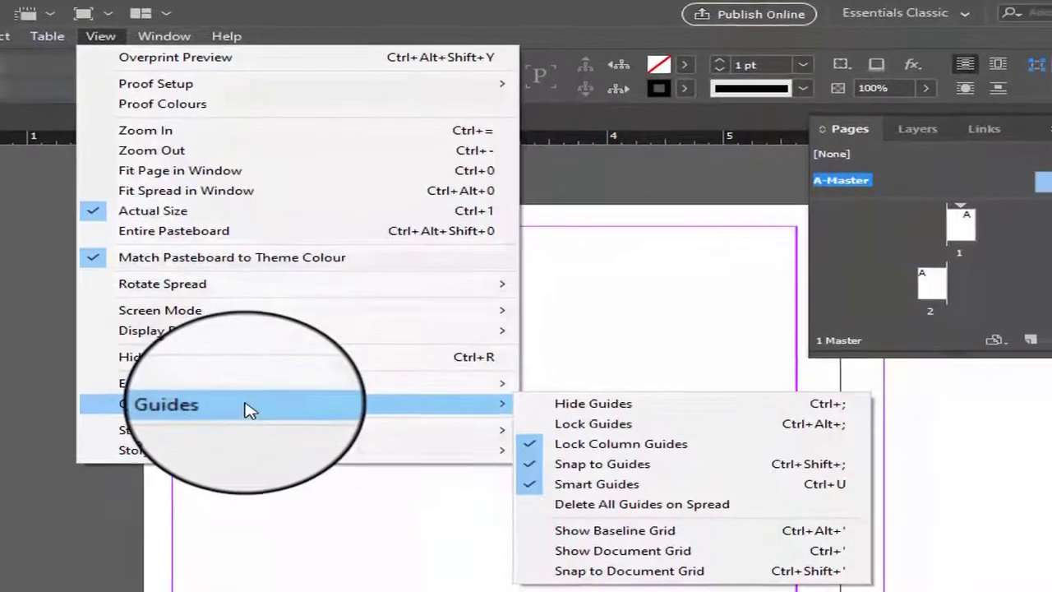
{"action": "mouse_move", "coordinate": [491, 400]}
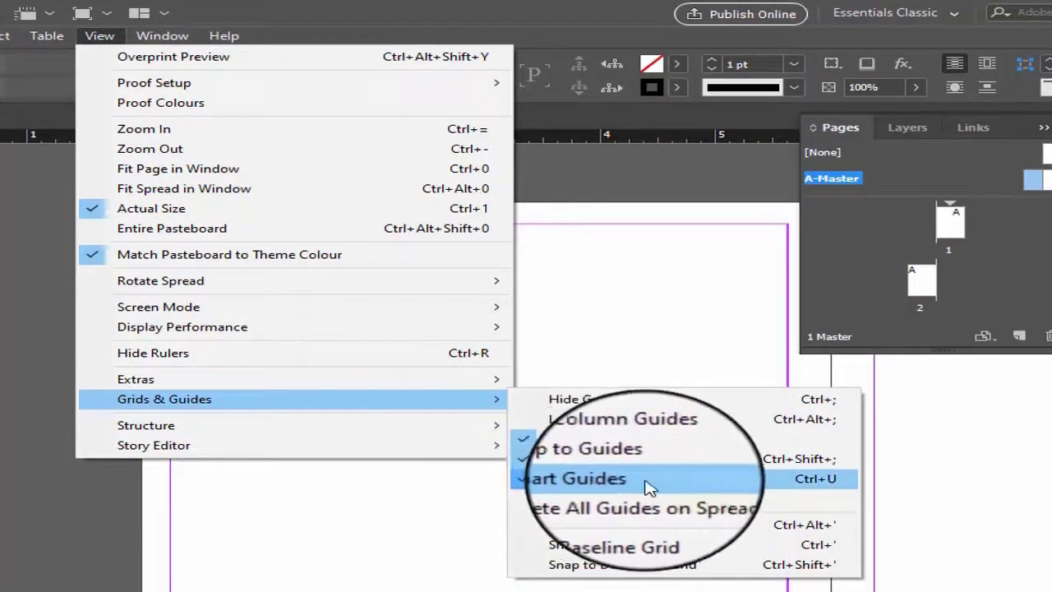
{"action": "left_click", "coordinate": [532, 7]}
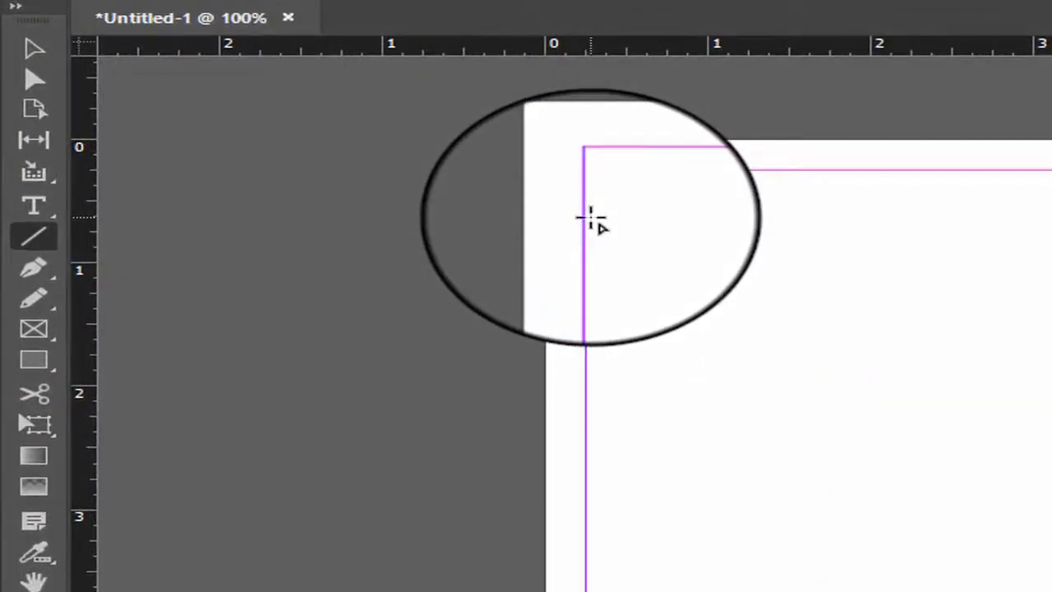
- Draw a horizontal line about 2.23 in long from the outer margin, near the upper margin of the master's left-hand page
{"action": "mouse_move", "coordinate": [590, 218]}
{"action": "left_mouse_down"}
{"action": "mouse_move", "coordinate": [1051, 222]}
{"action": "mouse_move", "coordinate": [923, 254]}
{"action": "left_mouse_up"}
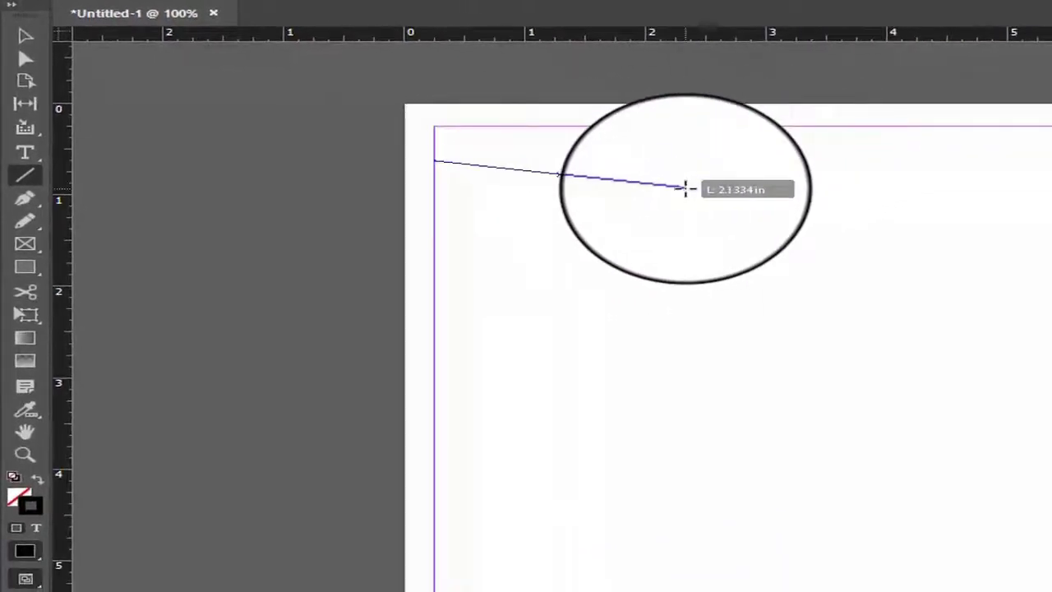
{"action": "key", "text": "shift"}
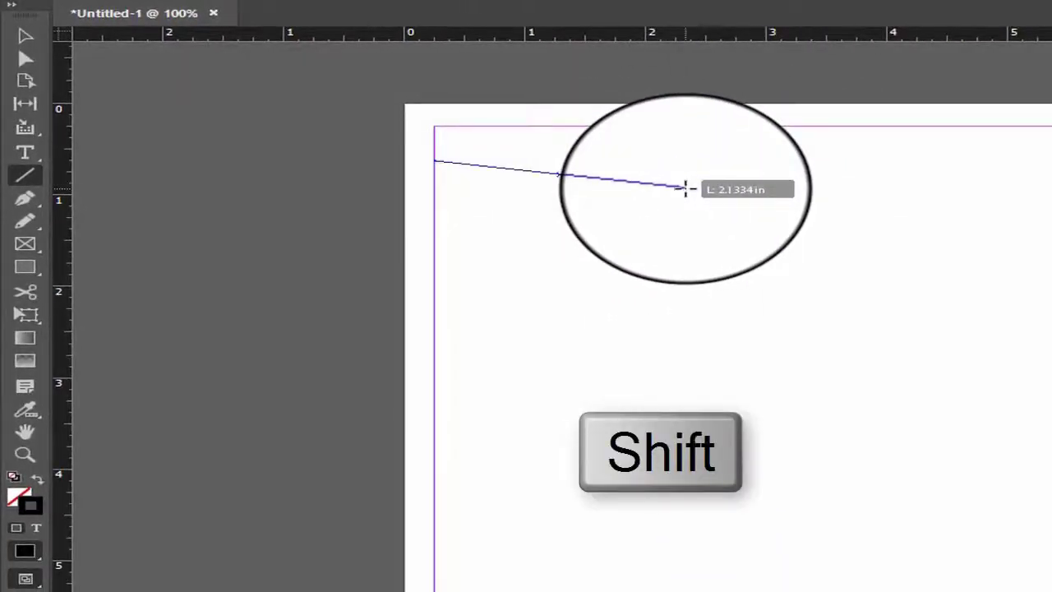
{"action": "left_click_drag", "start_coordinate": [684, 189], "coordinate": [703, 184]}
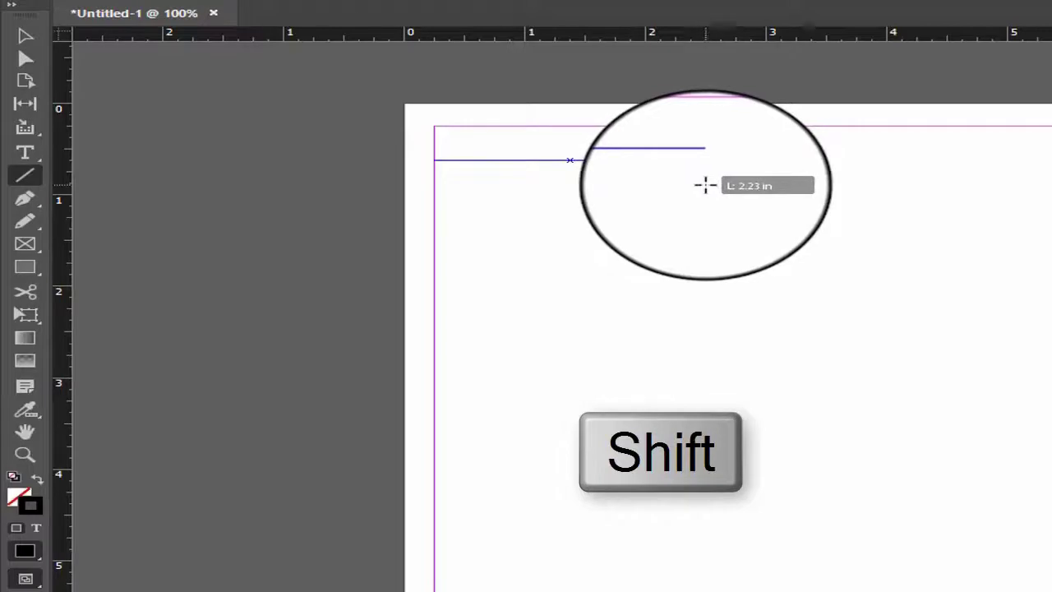
{"action": "left_click_drag", "start_coordinate": [706, 184], "coordinate": [712, 192]}
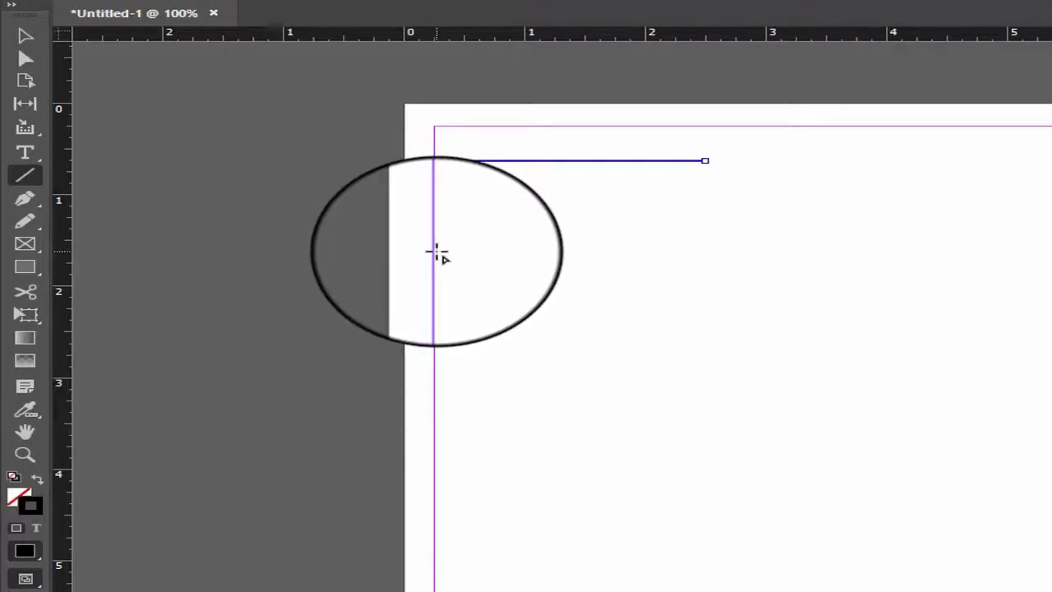
- Draw a horizontal line about 5.375 in long from margin to margin across the left-hand page, at about Y 1.62 in
{"action": "mouse_move", "coordinate": [437, 252]}
{"action": "left_mouse_down"}
{"action": "mouse_move", "coordinate": [703, 251]}
{"action": "mouse_move", "coordinate": [986, 226]}
{"action": "mouse_move", "coordinate": [937, 206]}
{"action": "mouse_move", "coordinate": [951, 211]}
{"action": "left_mouse_up"}
{"action": "key", "text": "shift"}
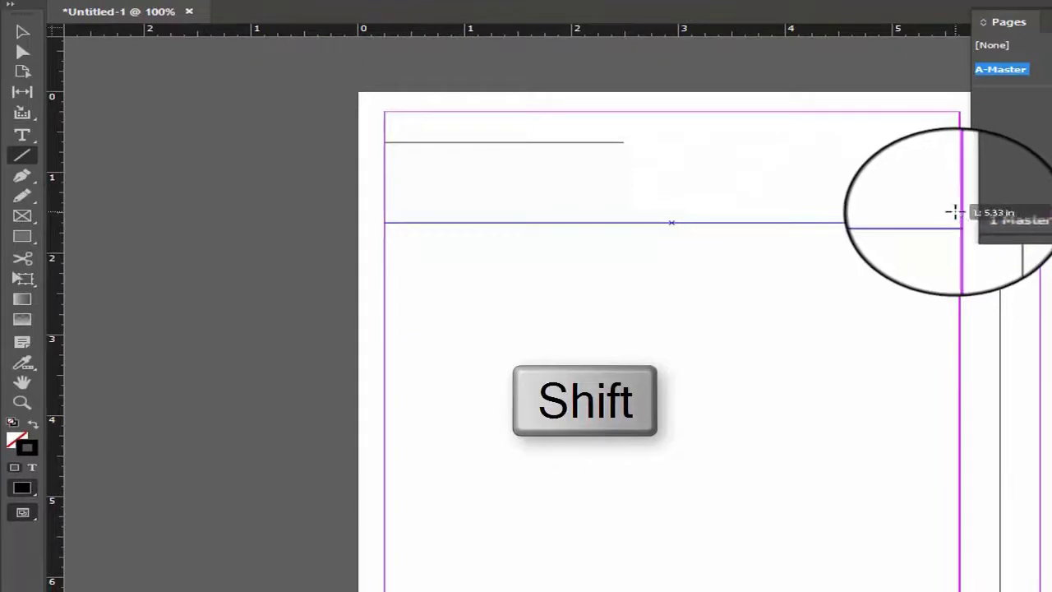
{"action": "left_click_drag", "start_coordinate": [955, 214], "coordinate": [953, 217]}
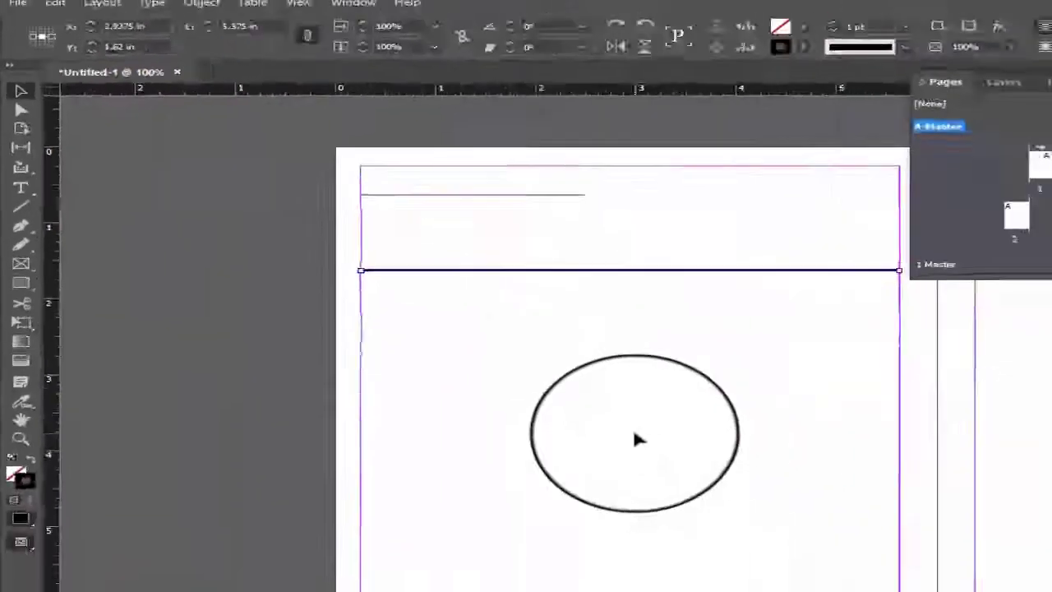
- Duplicate the full-width line straight down to place a second writing line below it
{"action": "left_click_drag", "start_coordinate": [634, 434], "coordinate": [419, 233]}
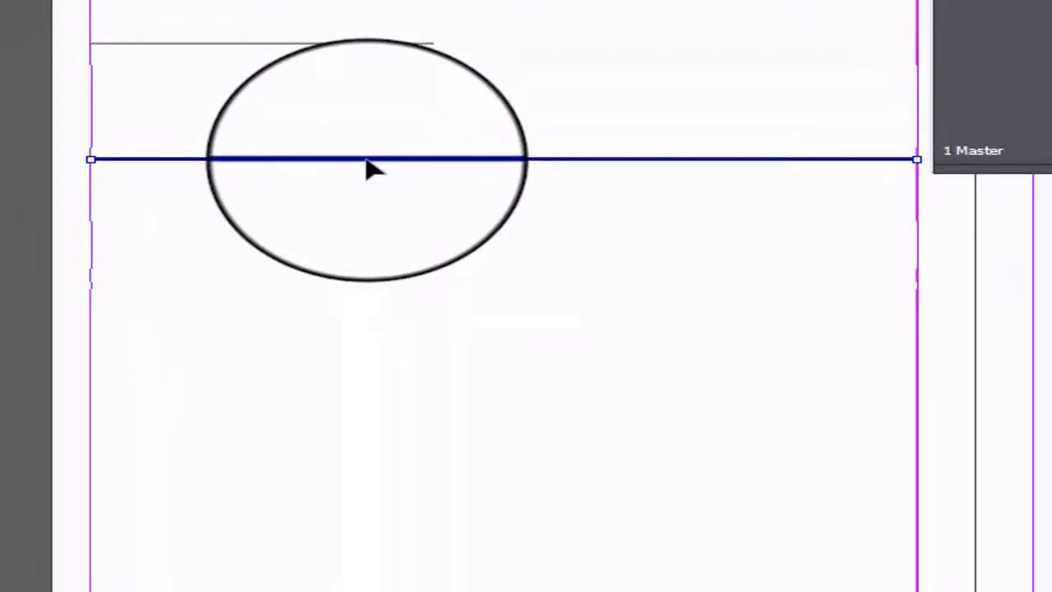
{"action": "key", "text": "alt+shift"}
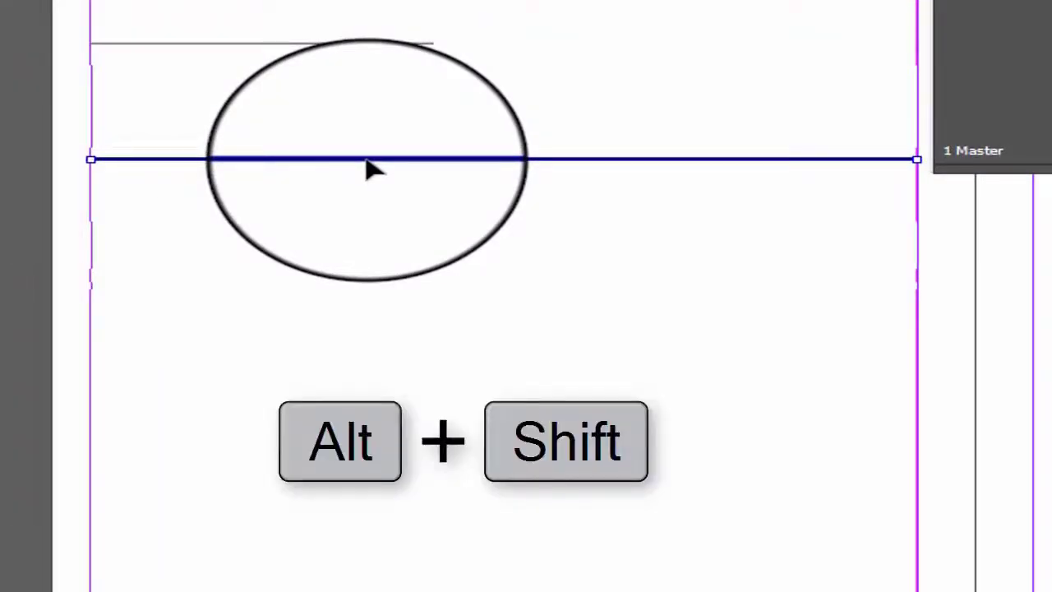
{"action": "left_click_drag", "start_coordinate": [367, 162], "coordinate": [379, 235]}
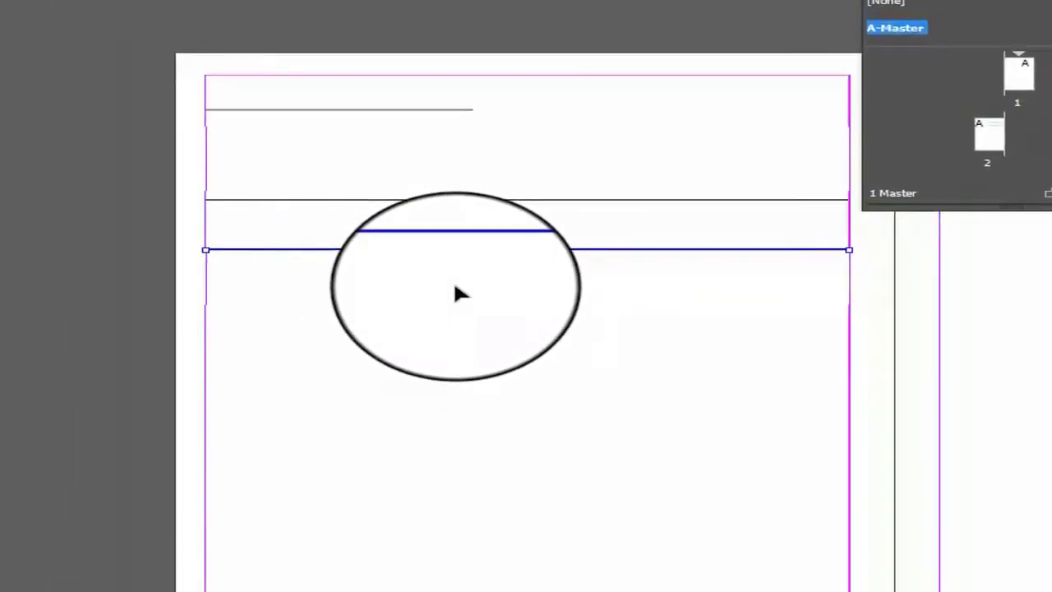
- Repeat the last duplication several times to add evenly spaced full-width lines down the left-hand page
{"action": "key", "text": "ctrl+alt+shift+d"}
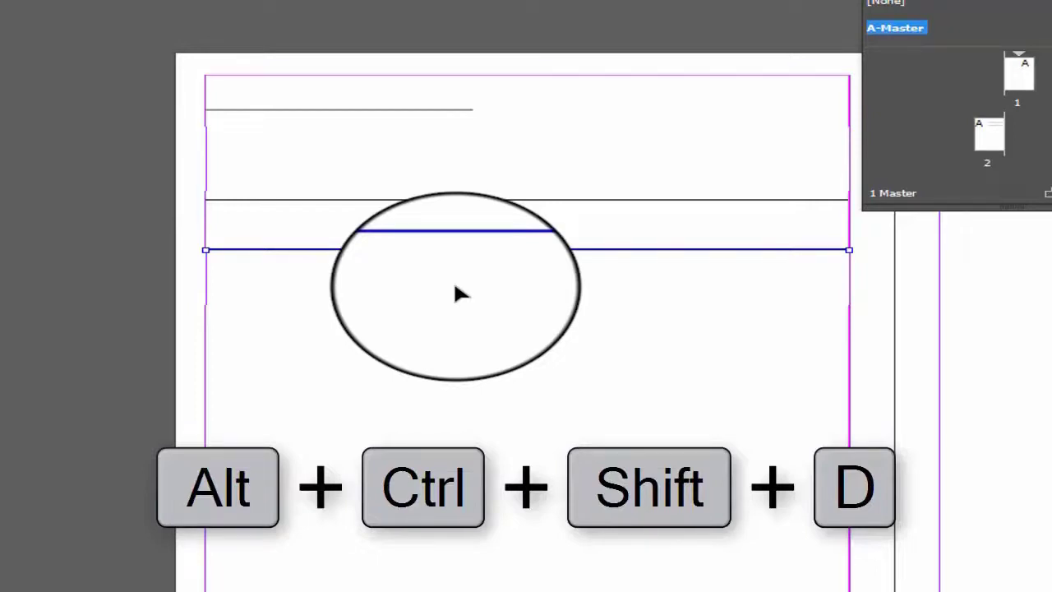
{"action": "key", "text": "ctrl+alt+shift+d"}
{"action": "key", "text": "ctrl+alt+shift+d"}
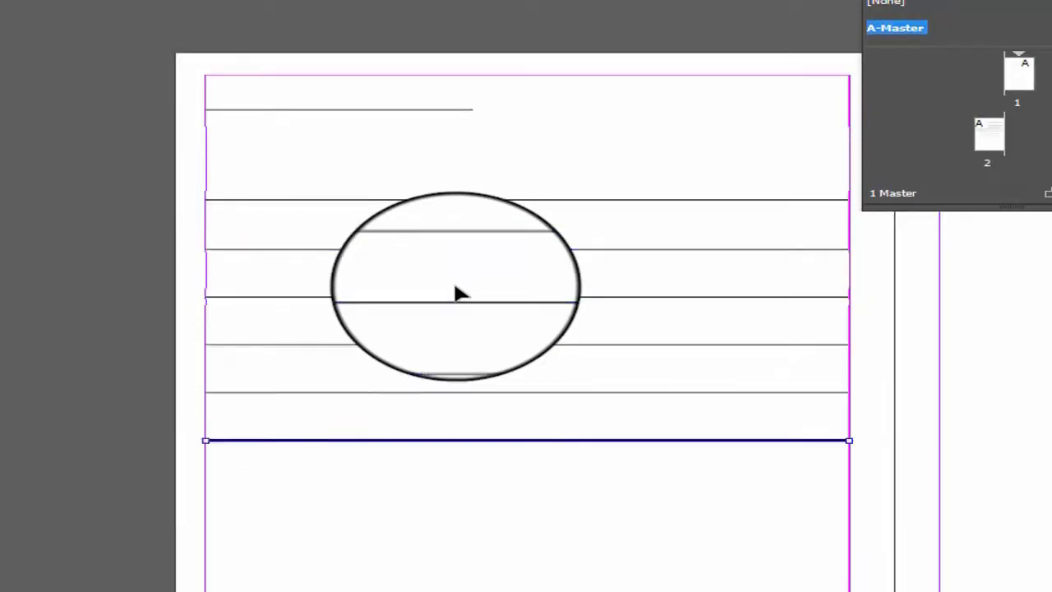
{"action": "key", "text": "ctrl+alt+shift+d"}
{"action": "key", "text": "ctrl+alt+shift+d"}
{"action": "key", "text": "ctrl+alt+shift+d"}
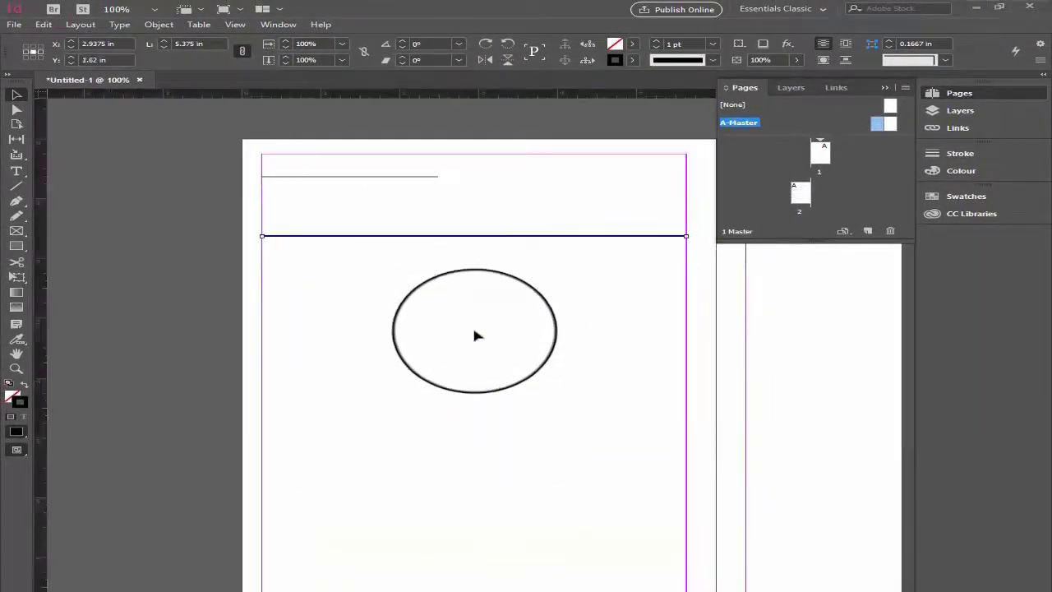
- Step and Repeat the full-width line with a count of 18, a 0.375 in vertical and 0 in horizontal offset, not as a grid
{"action": "left_click_drag", "start_coordinate": [472, 328], "coordinate": [230, 243]}
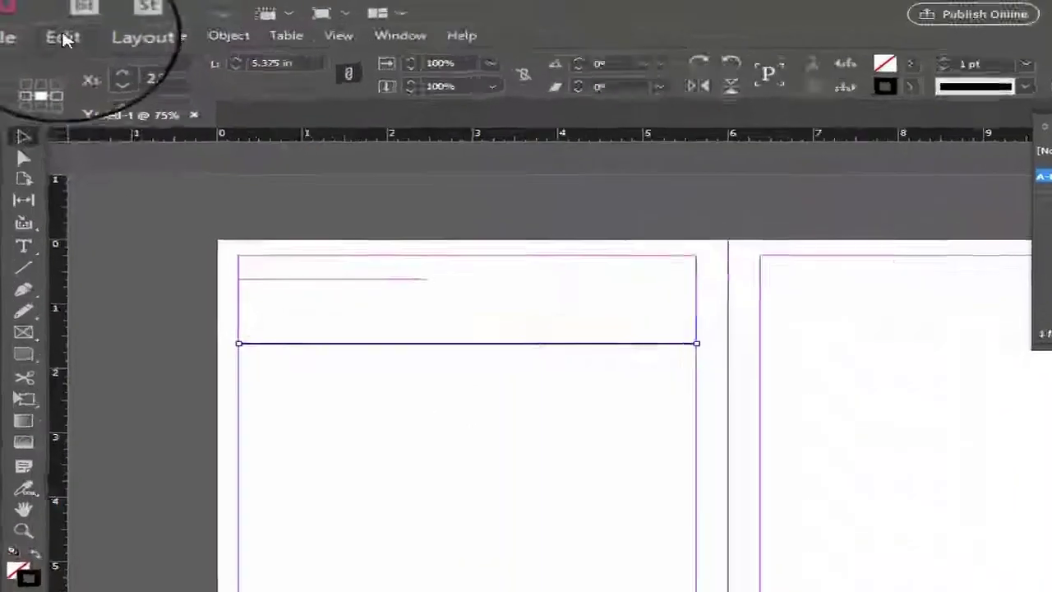
{"action": "left_click", "coordinate": [43, 24]}
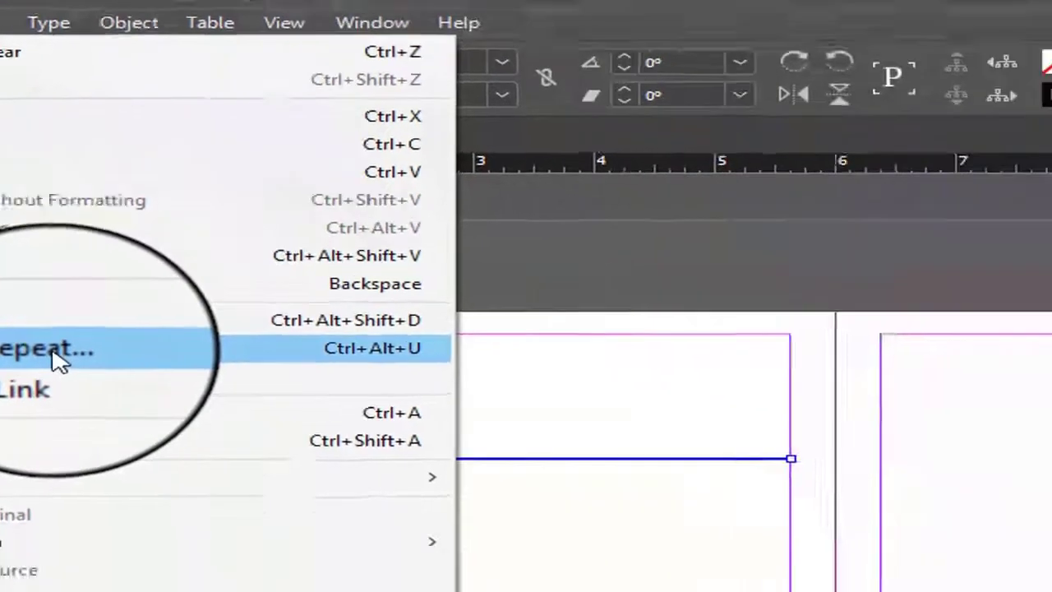
{"action": "left_click", "coordinate": [271, 411]}
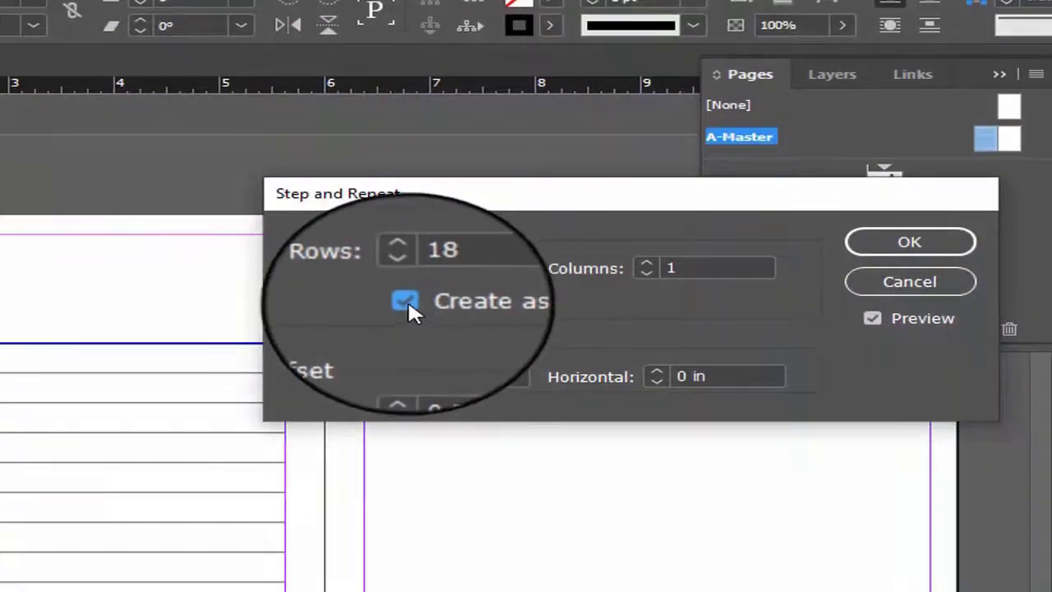
{"action": "left_click", "coordinate": [407, 300]}
{"action": "left_click", "coordinate": [872, 318]}
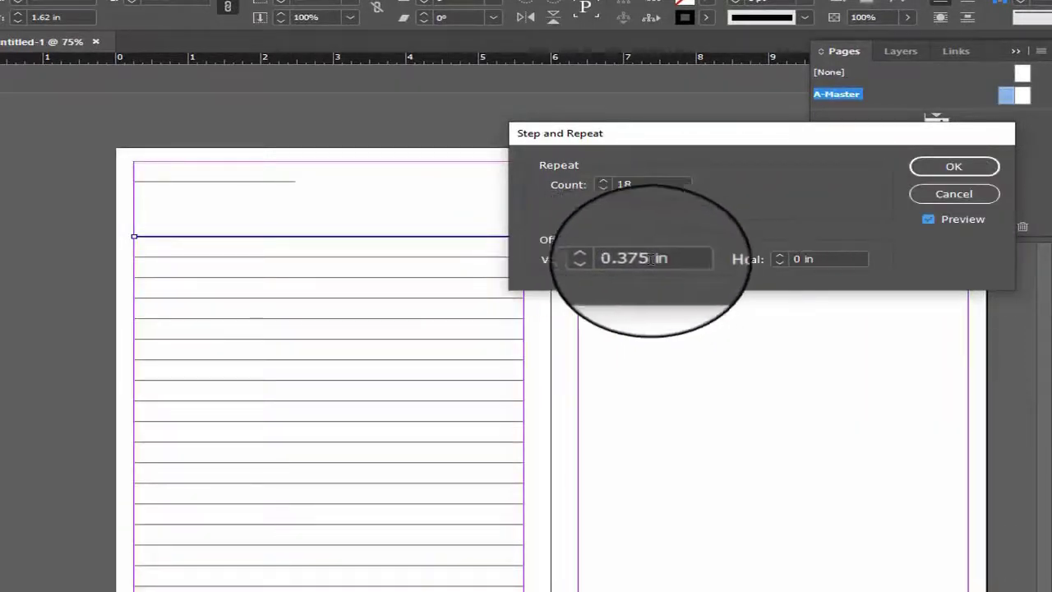
{"action": "left_click", "coordinate": [606, 264]}
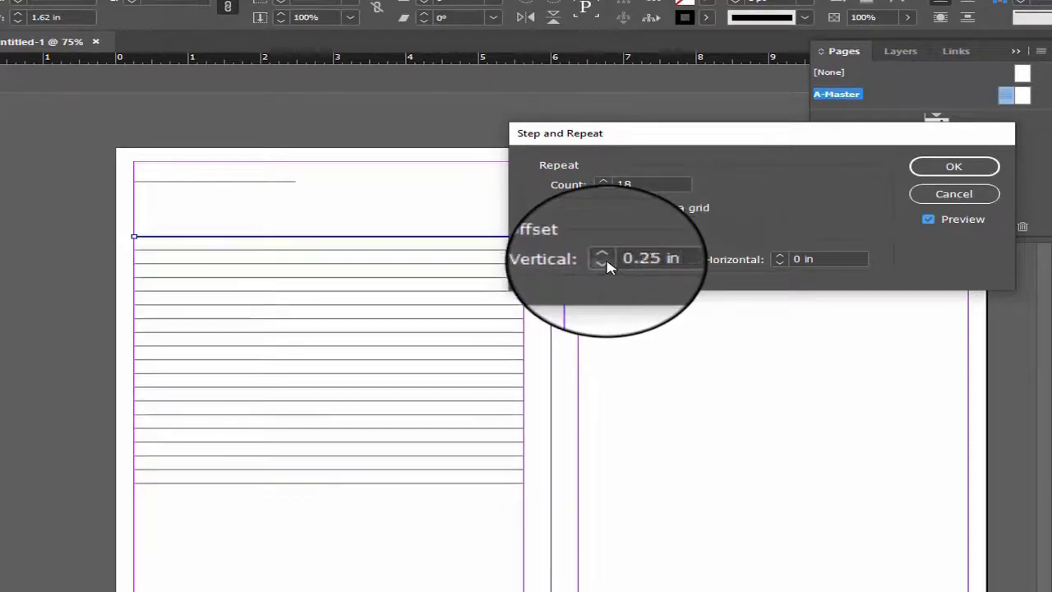
{"action": "left_click", "coordinate": [605, 260]}
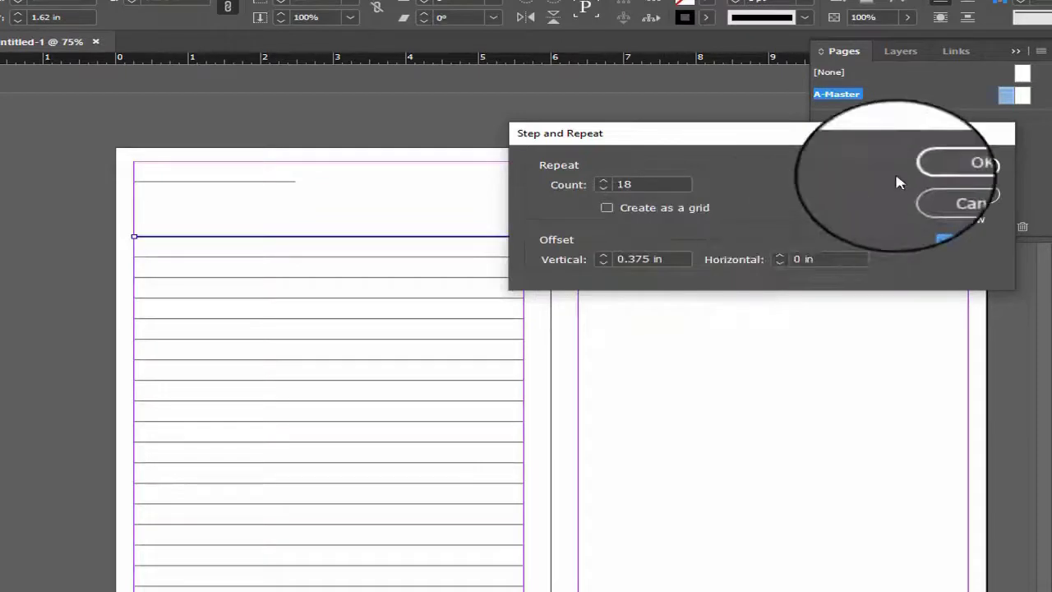
{"action": "left_click", "coordinate": [940, 168]}
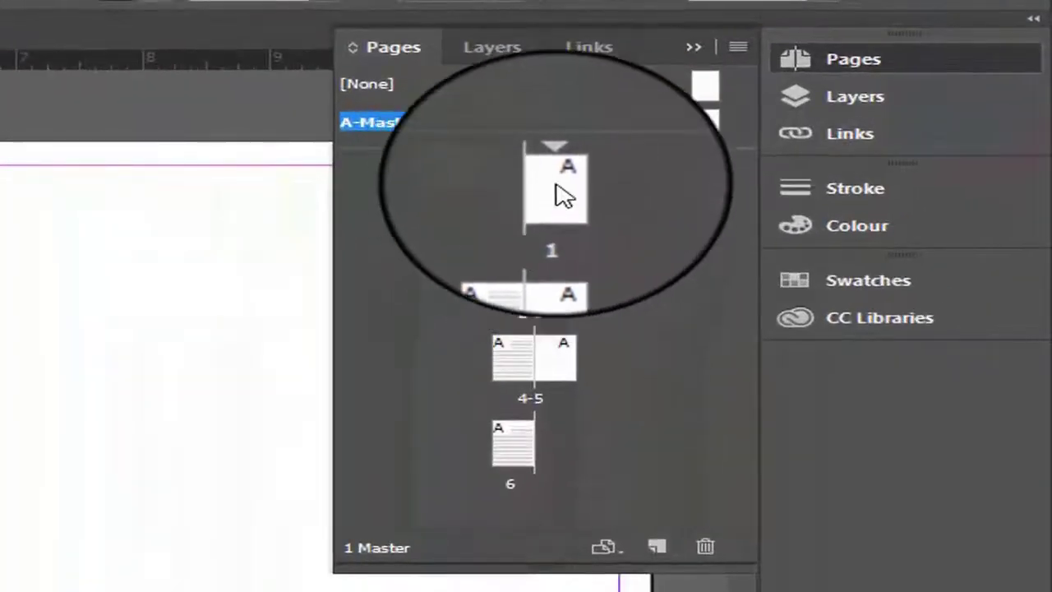
- Go to page 1 and examine how the master's lines appear across the document's six pages
{"action": "left_click", "coordinate": [559, 190]}
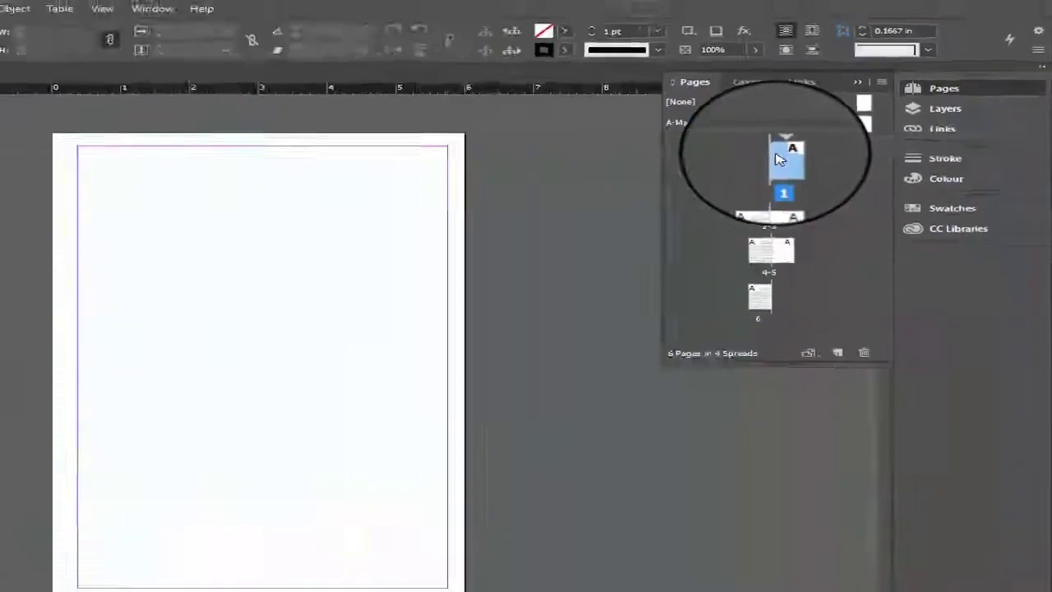
{"action": "scroll", "coordinate": [390, 271], "scroll_direction": "down", "scroll_amount": 5}
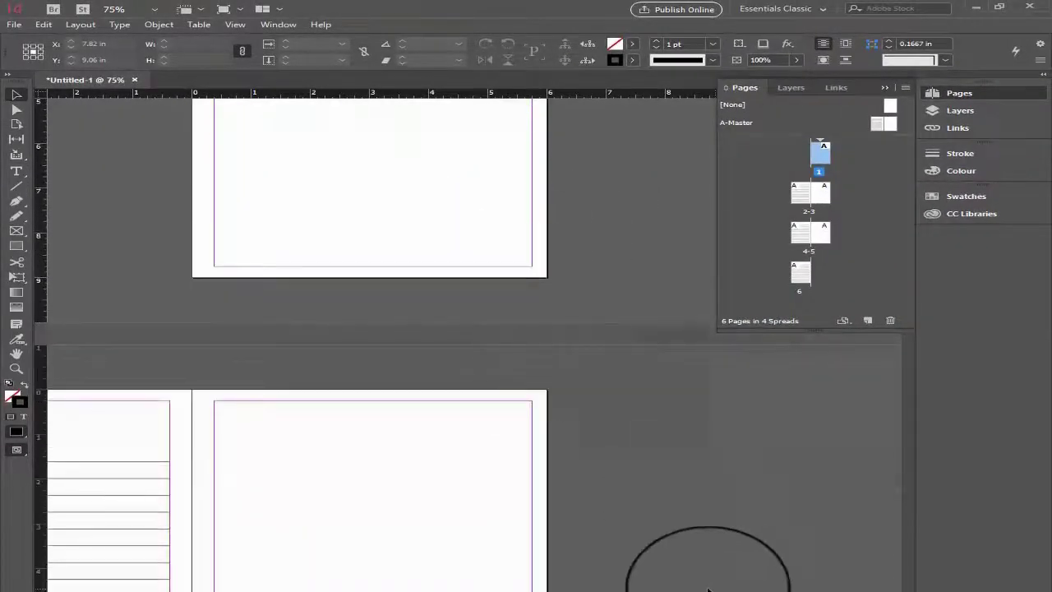
{"action": "scroll", "coordinate": [394, 342], "scroll_direction": "left", "scroll_amount": 5}
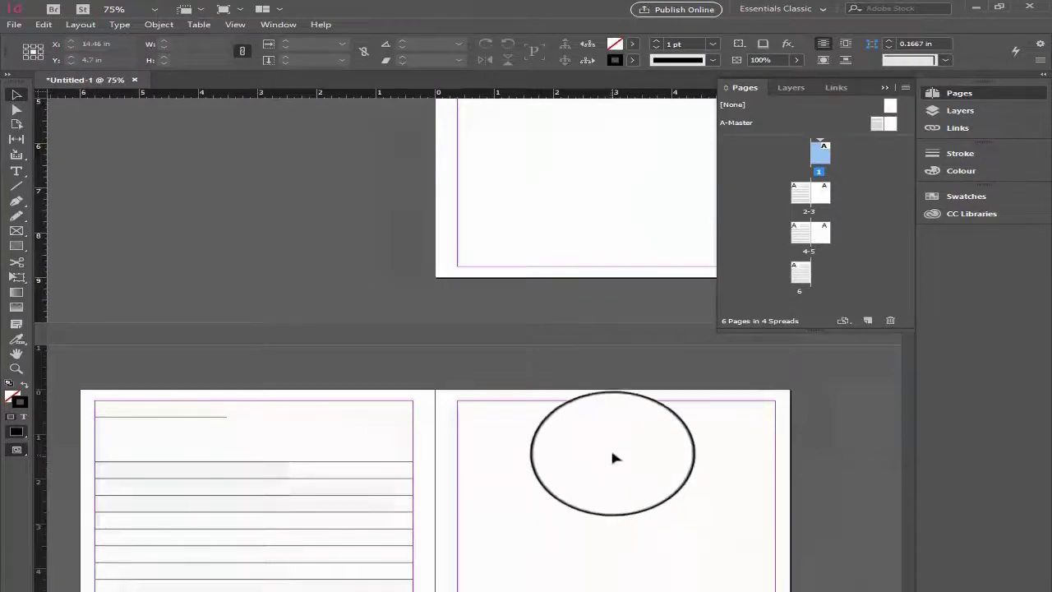
{"action": "scroll", "coordinate": [609, 458], "scroll_direction": "down", "scroll_amount": 5}
{"action": "scroll", "coordinate": [610, 459], "scroll_direction": "down", "scroll_amount": 10}
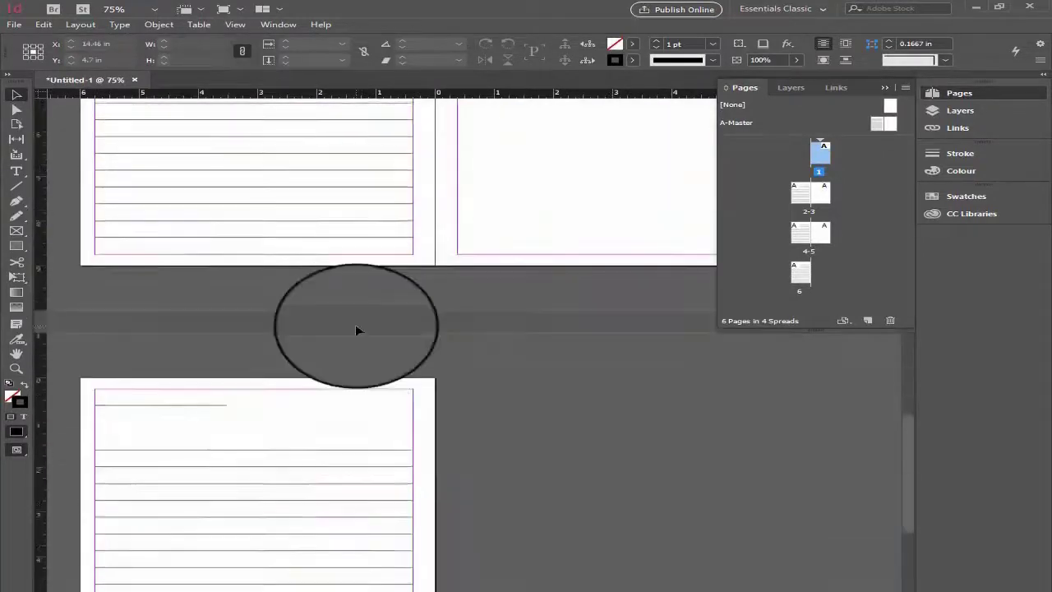
{"action": "scroll", "coordinate": [389, 381], "scroll_direction": "up", "scroll_amount": 5}
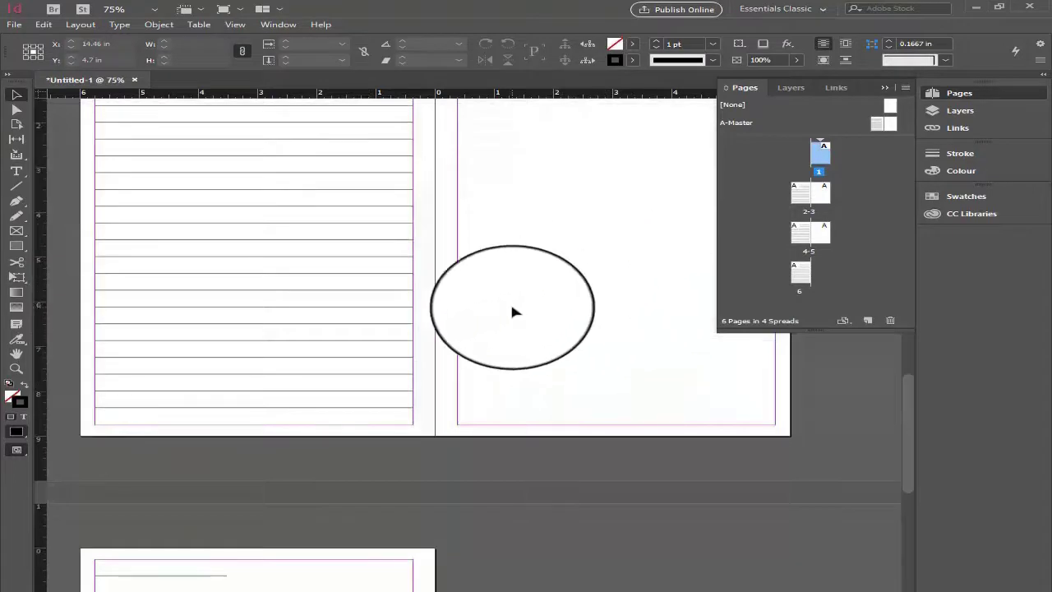
{"action": "scroll", "coordinate": [556, 319], "scroll_direction": "up", "scroll_amount": 6}
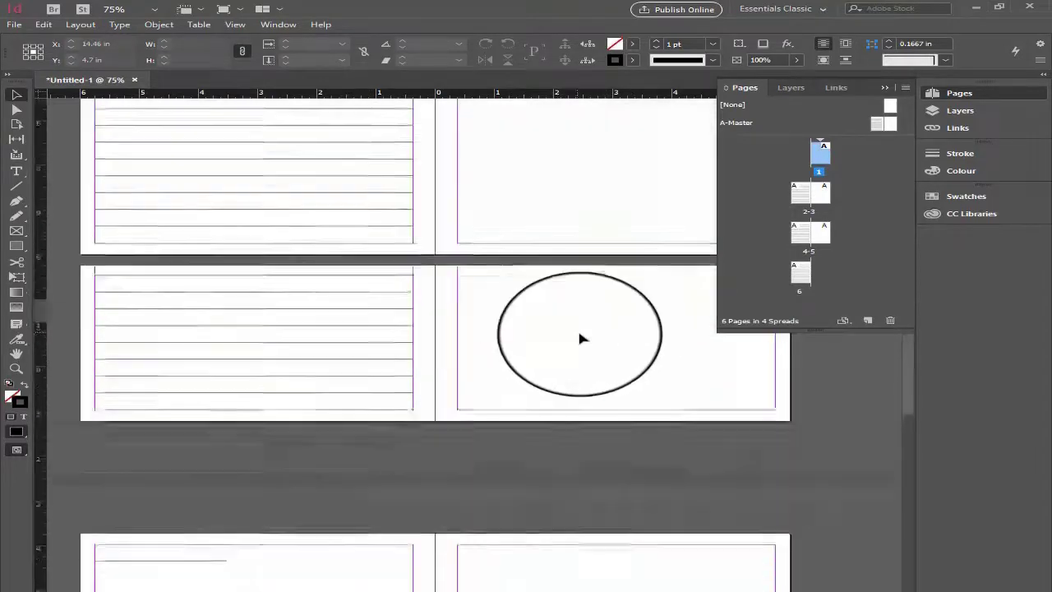
{"action": "scroll", "coordinate": [579, 335], "scroll_direction": "up", "scroll_amount": 3}
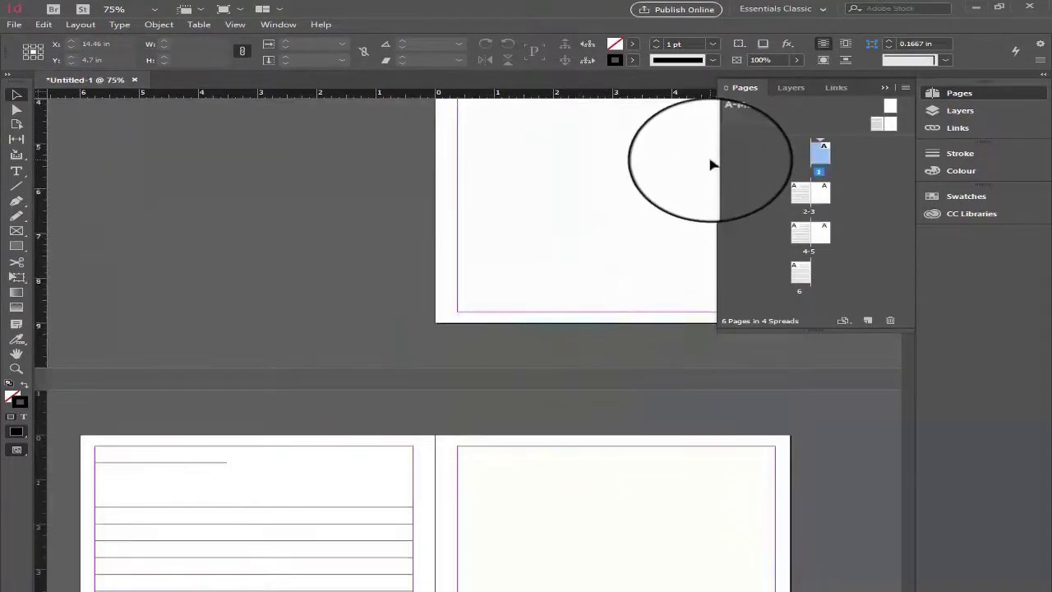
{"action": "scroll", "coordinate": [727, 119], "scroll_direction": "up", "scroll_amount": 2}
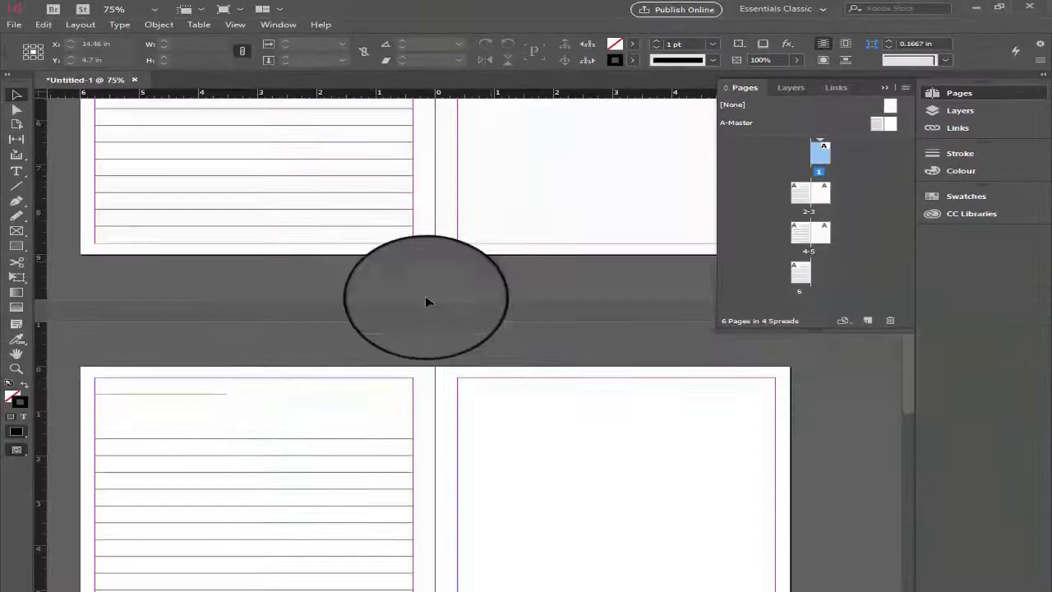
{"action": "scroll", "coordinate": [336, 385], "scroll_direction": "down", "scroll_amount": 10}
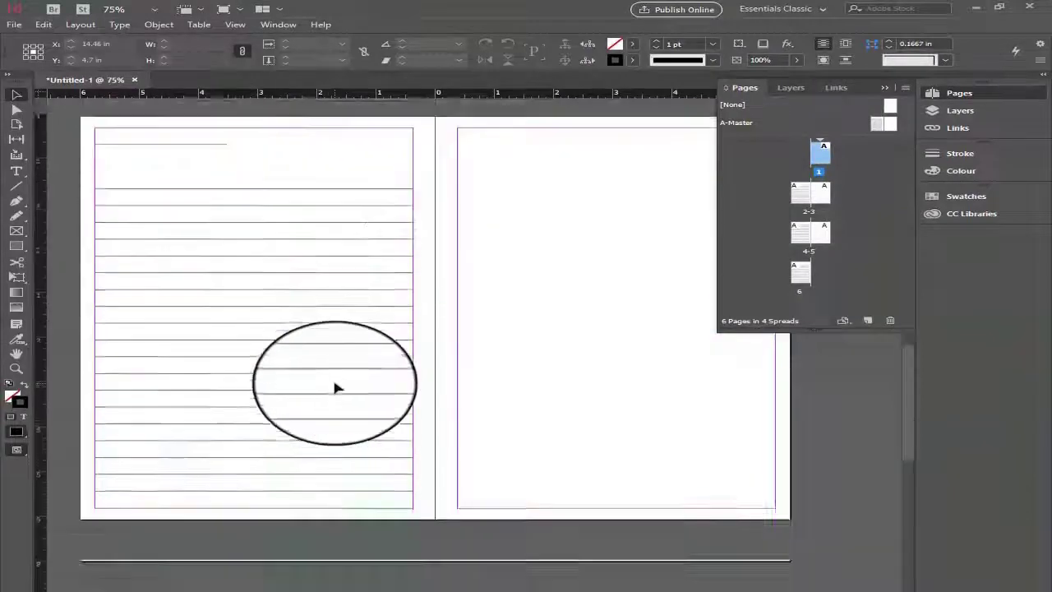
- Group all the writing lines on the left-hand page of the A-Master spread
{"action": "scroll", "coordinate": [690, 279], "scroll_direction": "up", "scroll_amount": 3}
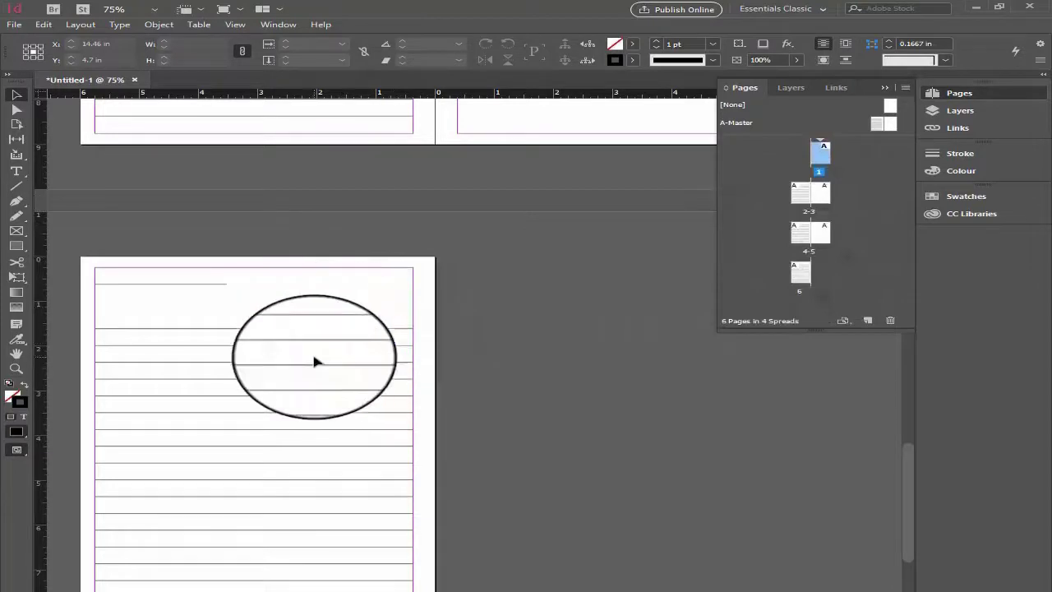
{"action": "scroll", "coordinate": [497, 426], "scroll_direction": "up", "scroll_amount": 5}
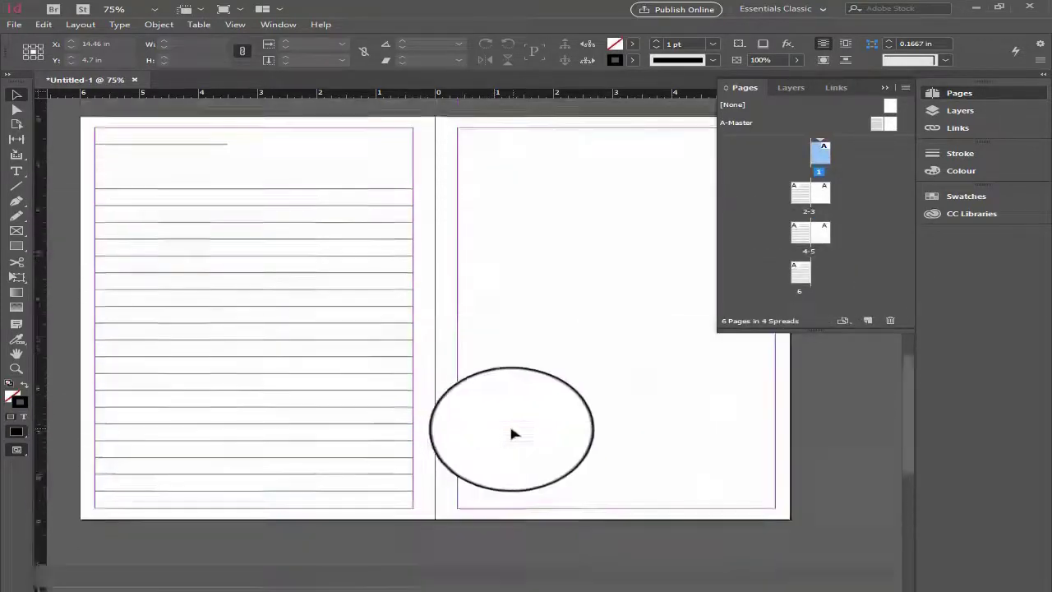
{"action": "scroll", "coordinate": [511, 433], "scroll_direction": "down", "scroll_amount": 4}
{"action": "scroll", "coordinate": [542, 370], "scroll_direction": "up", "scroll_amount": 2}
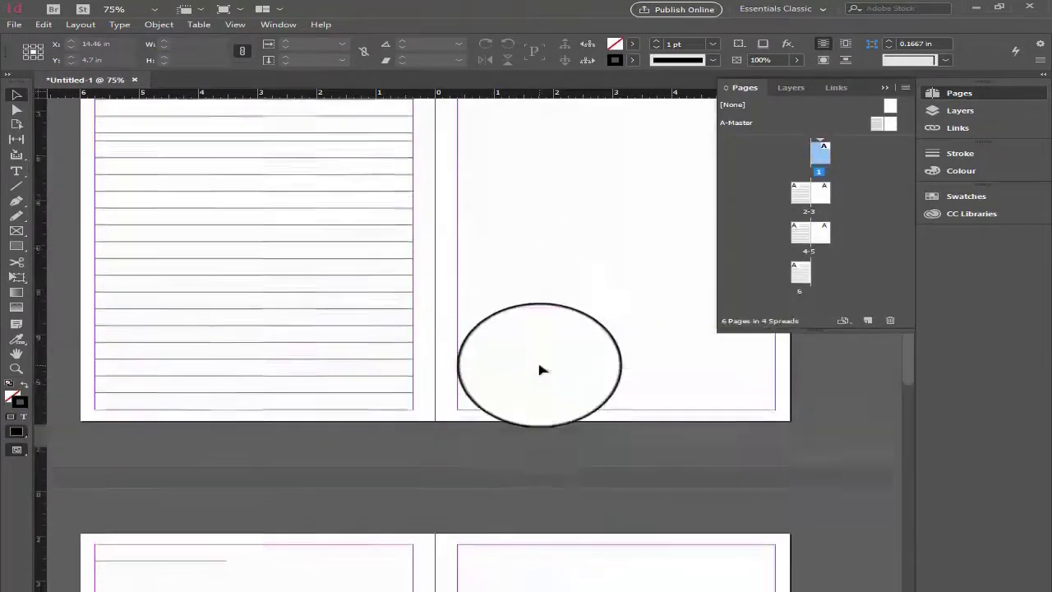
{"action": "scroll", "coordinate": [542, 369], "scroll_direction": "up", "scroll_amount": 6}
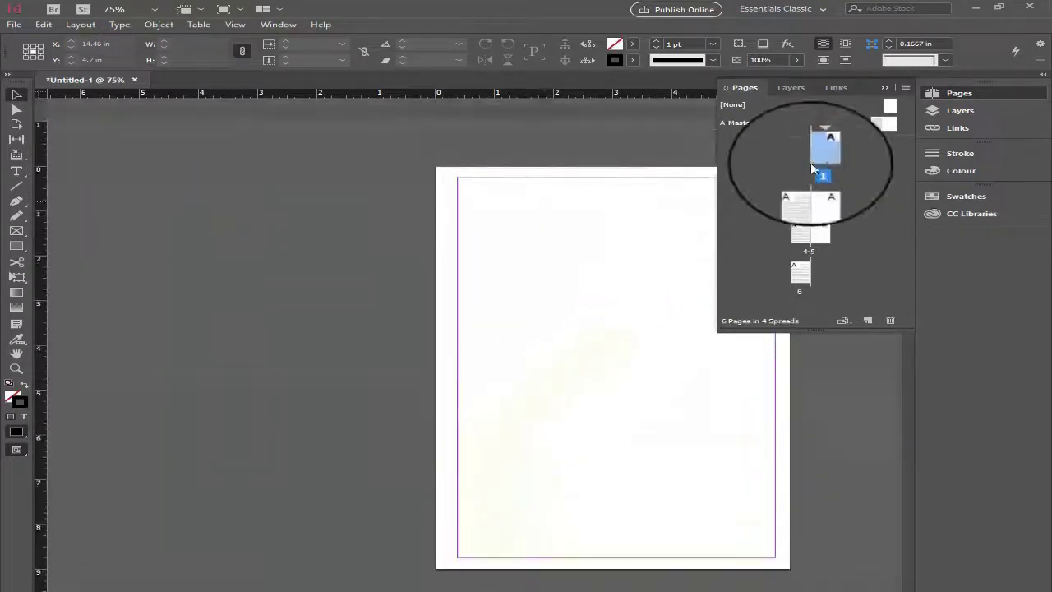
{"action": "double_click", "coordinate": [877, 124]}
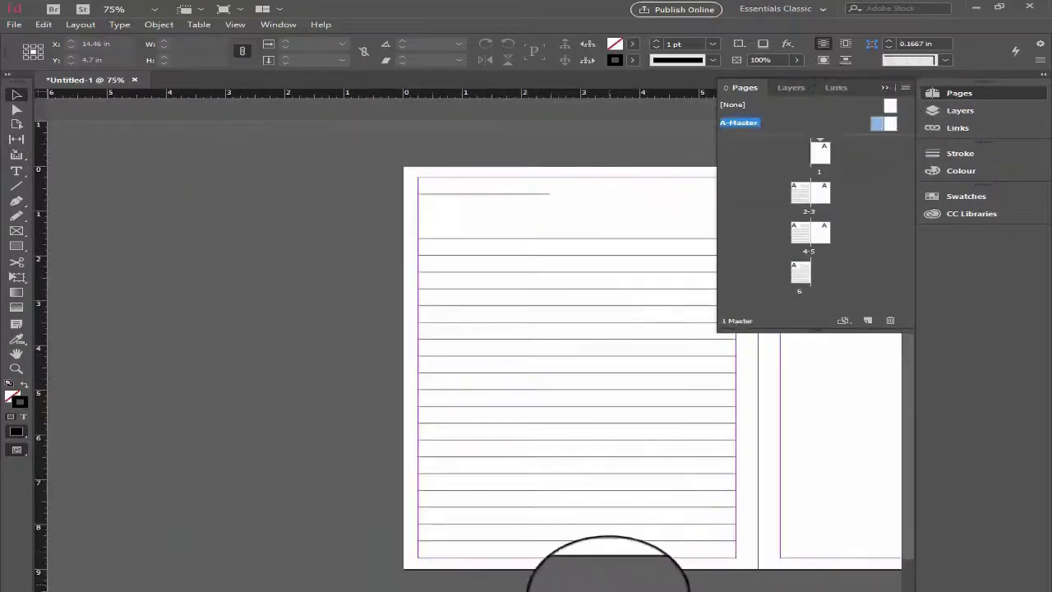
{"action": "left_click_drag", "start_coordinate": [621, 591], "coordinate": [692, 590]}
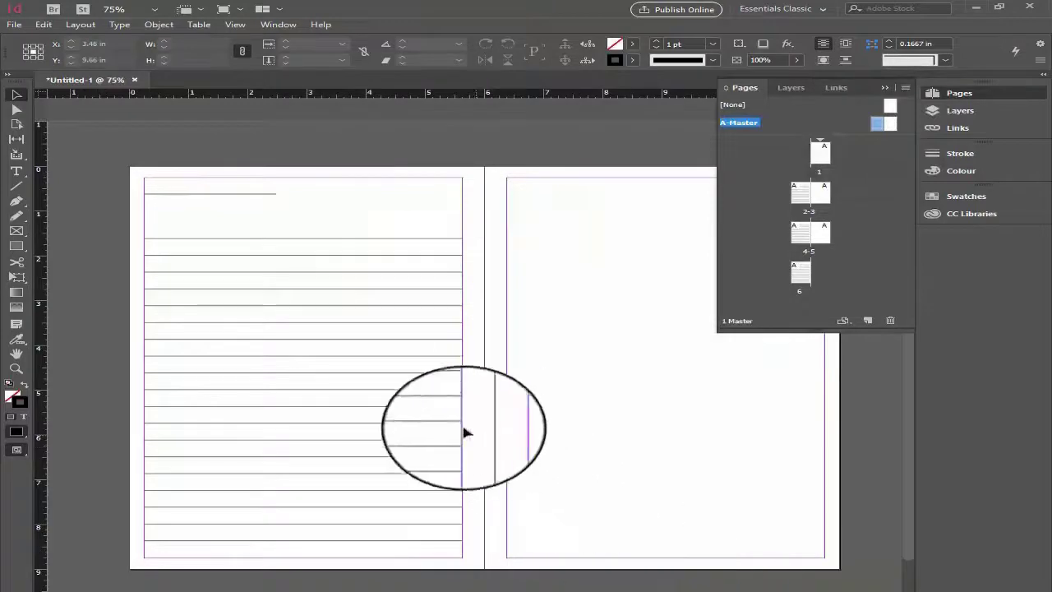
{"action": "left_click_drag", "start_coordinate": [144, 178], "coordinate": [375, 575]}
{"action": "key", "text": "ctrl+g"}
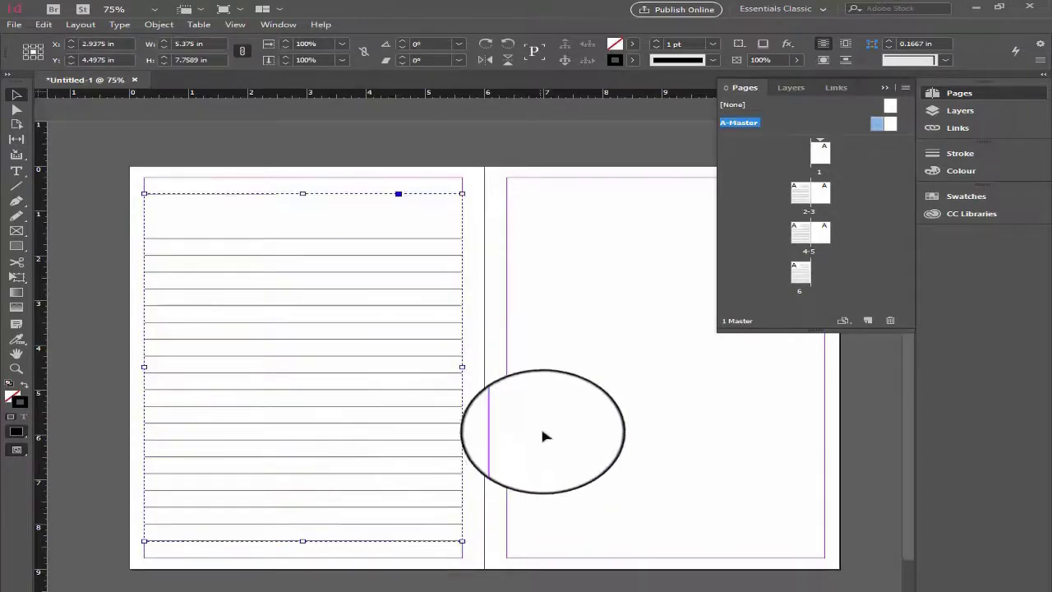
{"action": "left_click", "coordinate": [509, 441]}
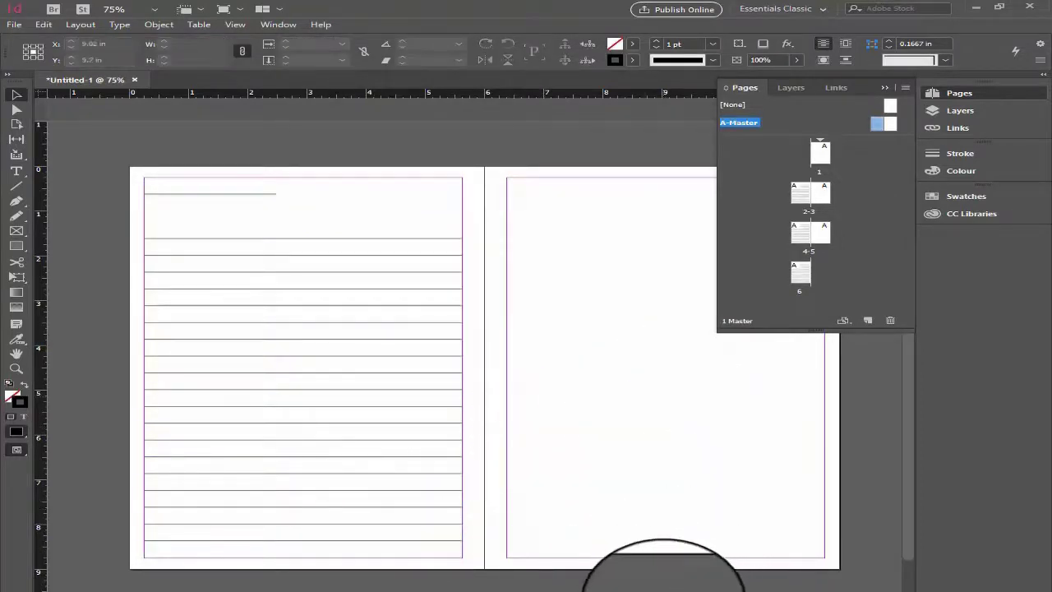
- Duplicate the grouped lines straight across onto the right-hand master page, fitting them within its margins
{"action": "left_click_drag", "start_coordinate": [664, 591], "coordinate": [676, 591]}
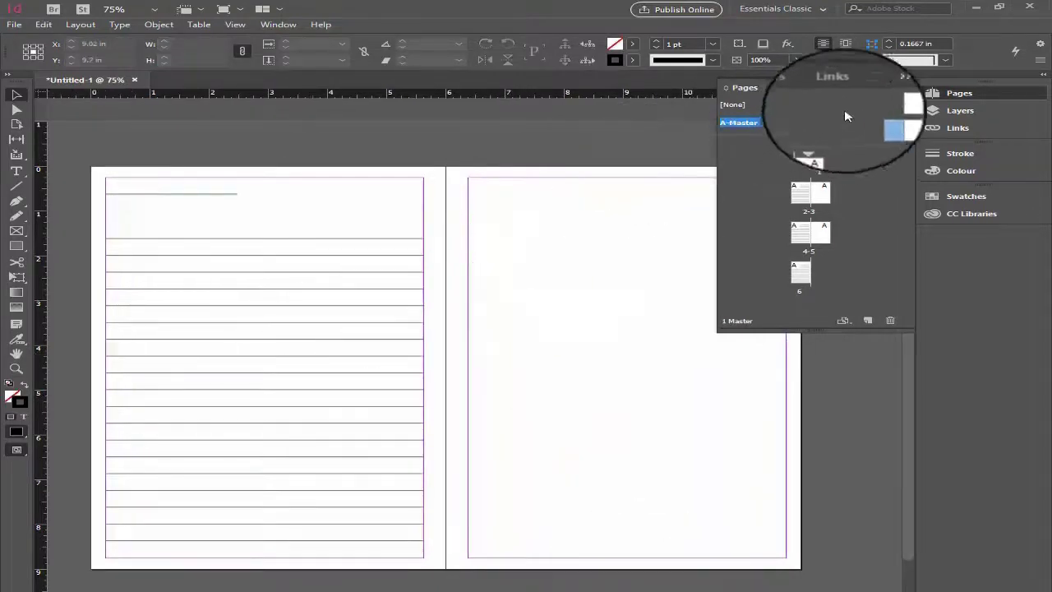
{"action": "left_click", "coordinate": [884, 88]}
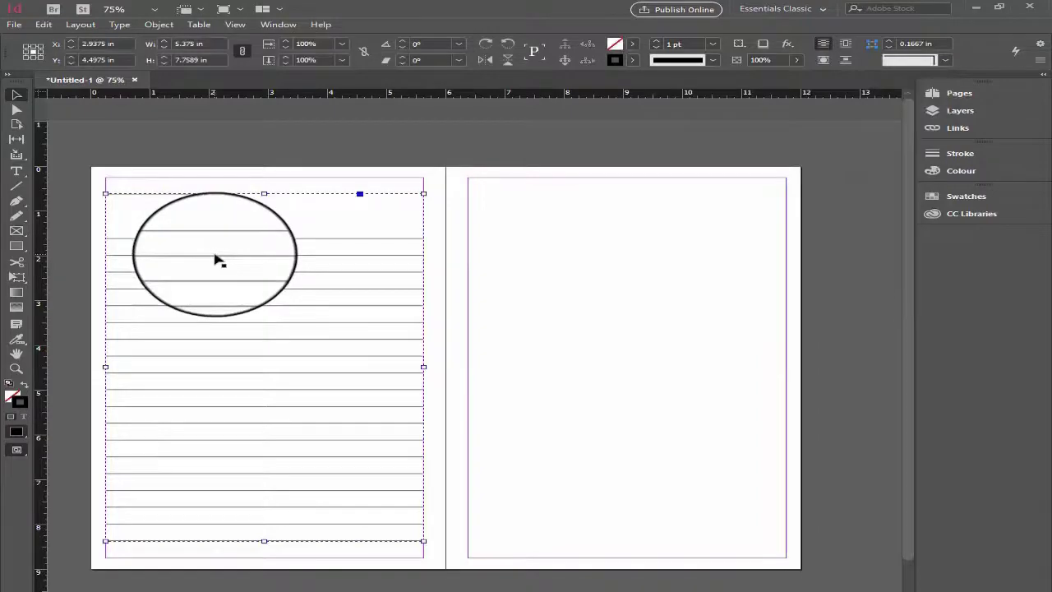
{"action": "key", "text": "alt"}
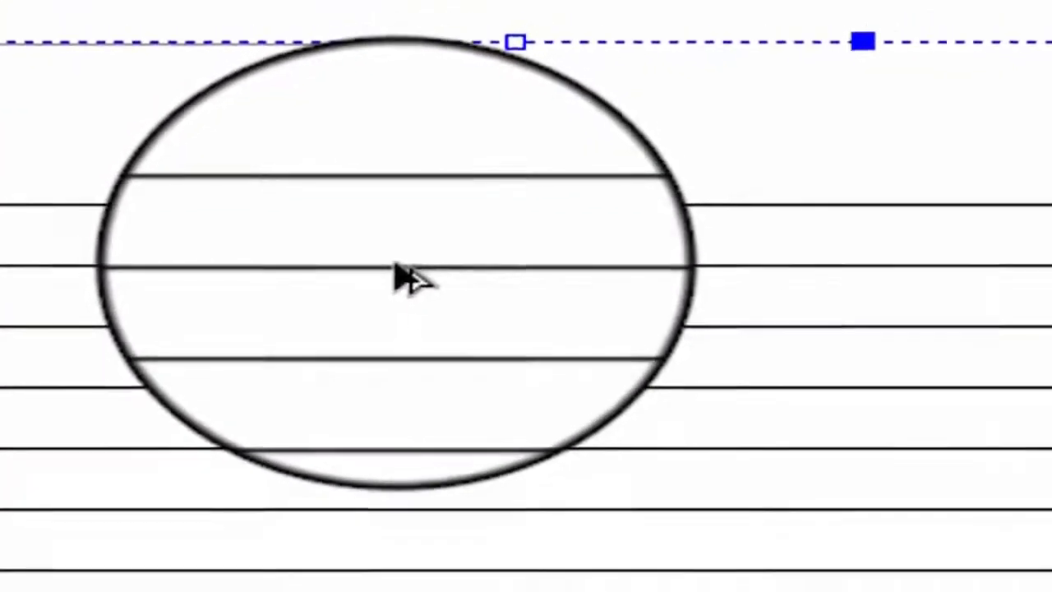
{"action": "left_click_drag", "start_coordinate": [395, 263], "coordinate": [598, 287]}
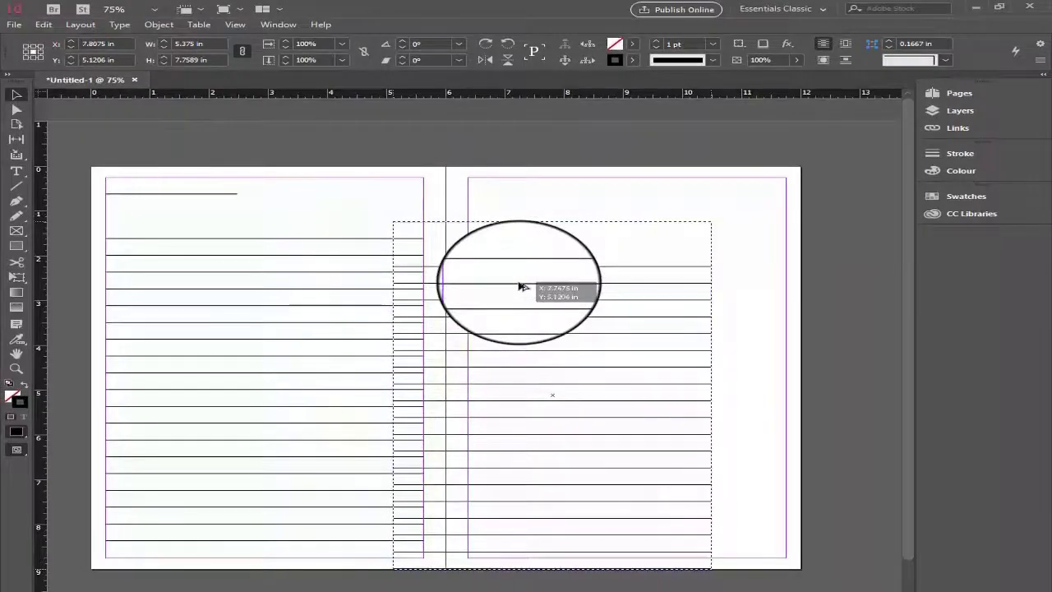
{"action": "key", "text": "shift"}
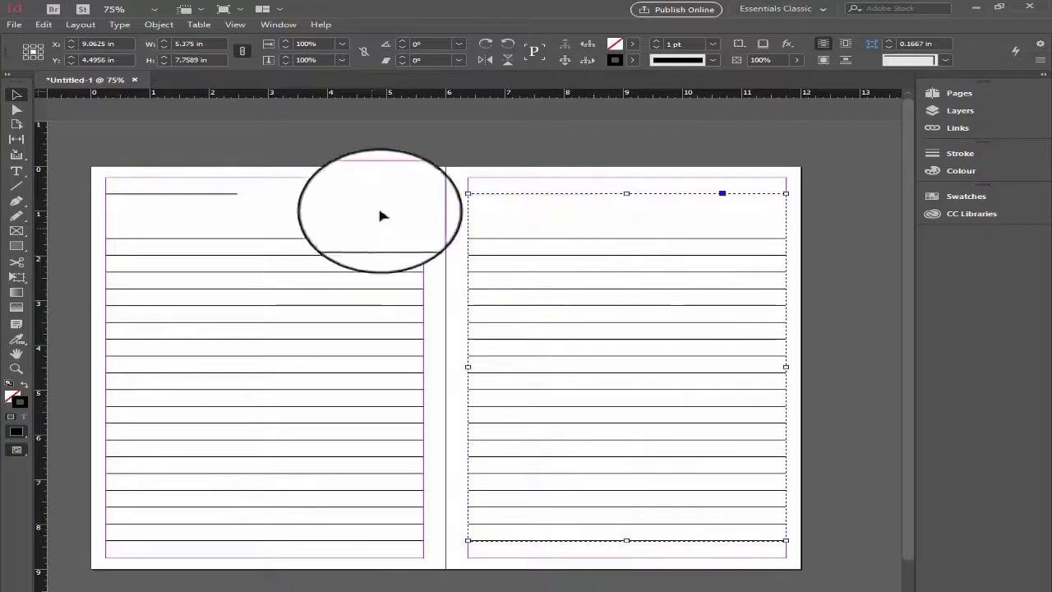
{"action": "left_click", "coordinate": [434, 167]}
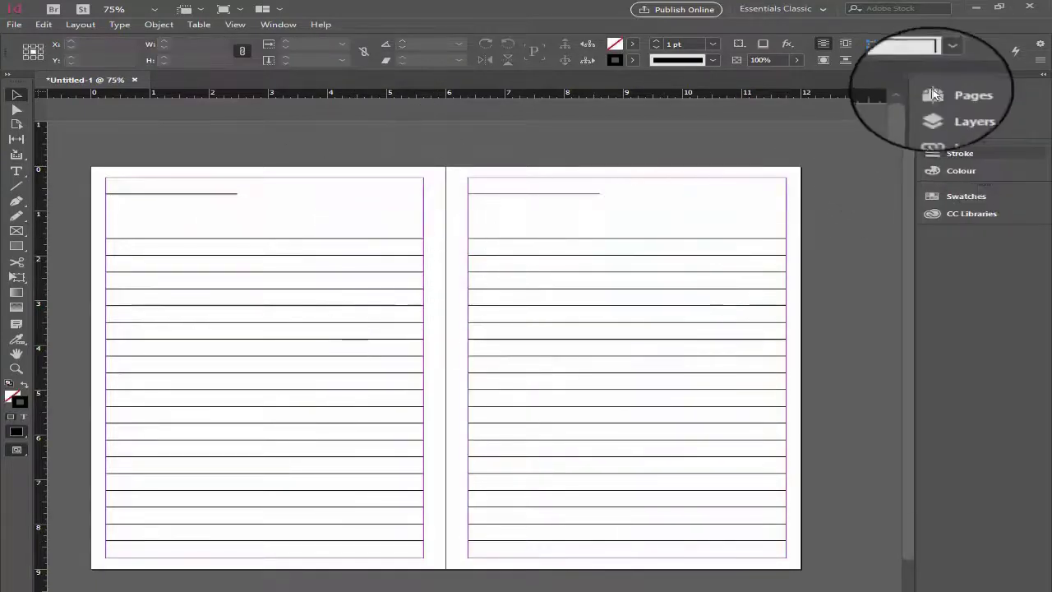
- Return to page 1 and examine the lines on the left- and right-hand pages through to page 6
{"action": "left_click", "coordinate": [957, 110]}
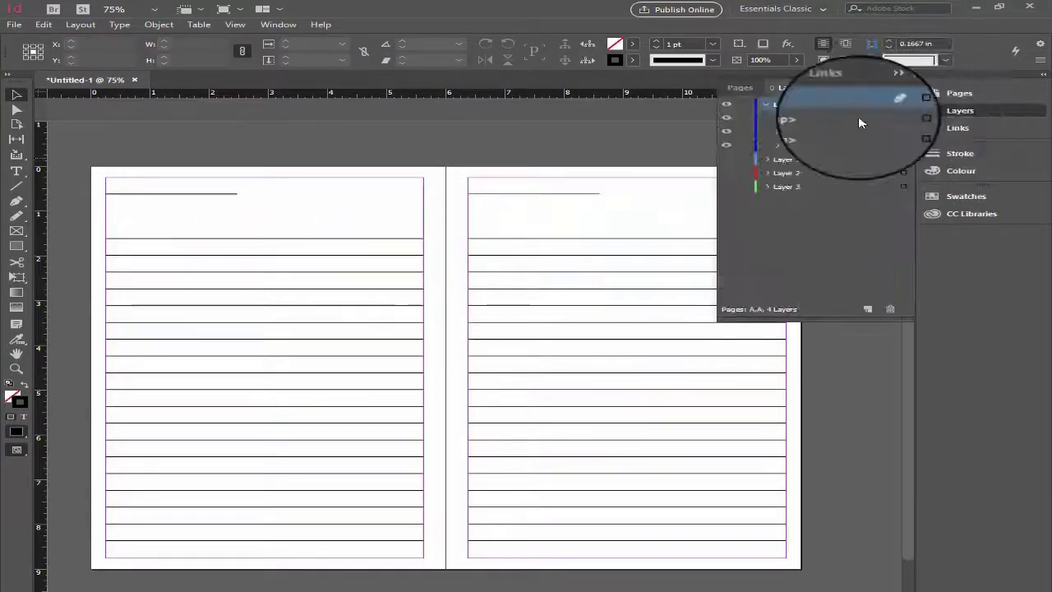
{"action": "left_click", "coordinate": [959, 93]}
{"action": "double_click", "coordinate": [820, 152]}
{"action": "scroll", "coordinate": [603, 282], "scroll_direction": "down", "scroll_amount": 10}
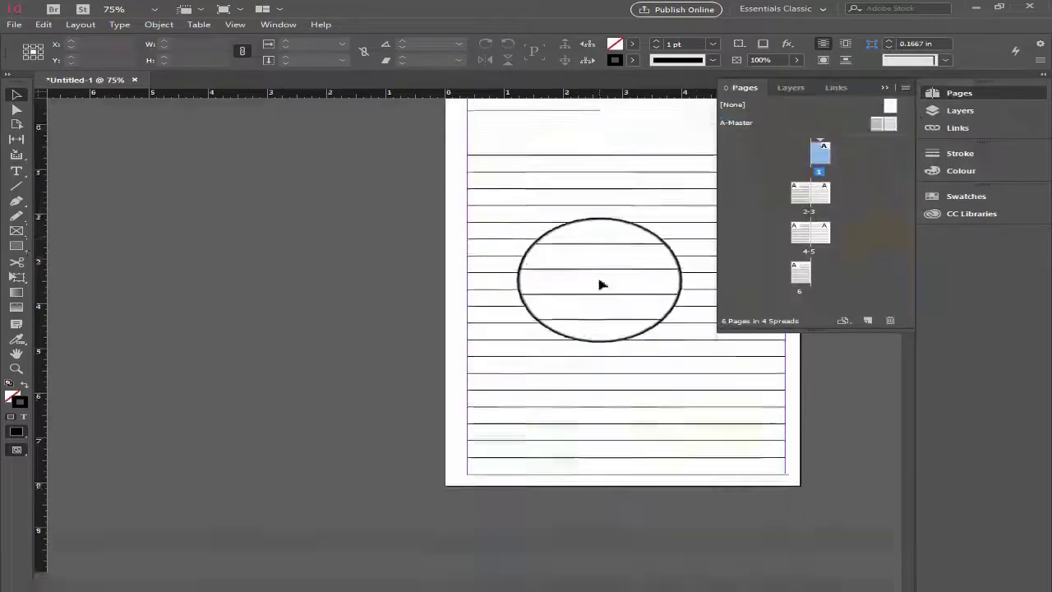
{"action": "scroll", "coordinate": [605, 268], "scroll_direction": "up", "scroll_amount": 8}
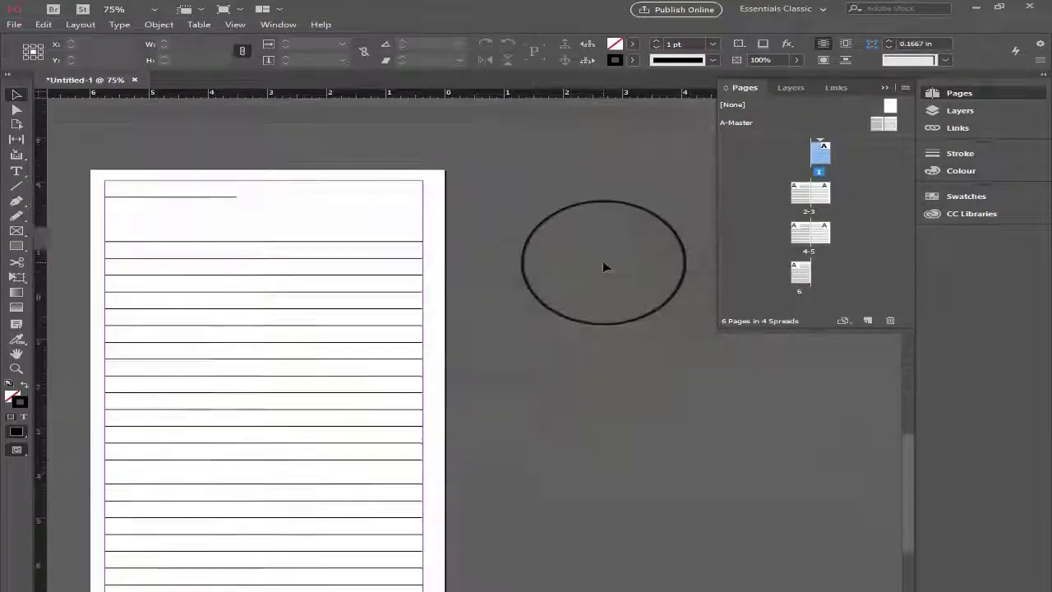
{"action": "scroll", "coordinate": [608, 269], "scroll_direction": "down", "scroll_amount": 12}
{"action": "scroll", "coordinate": [608, 269], "scroll_direction": "up", "scroll_amount": 12}
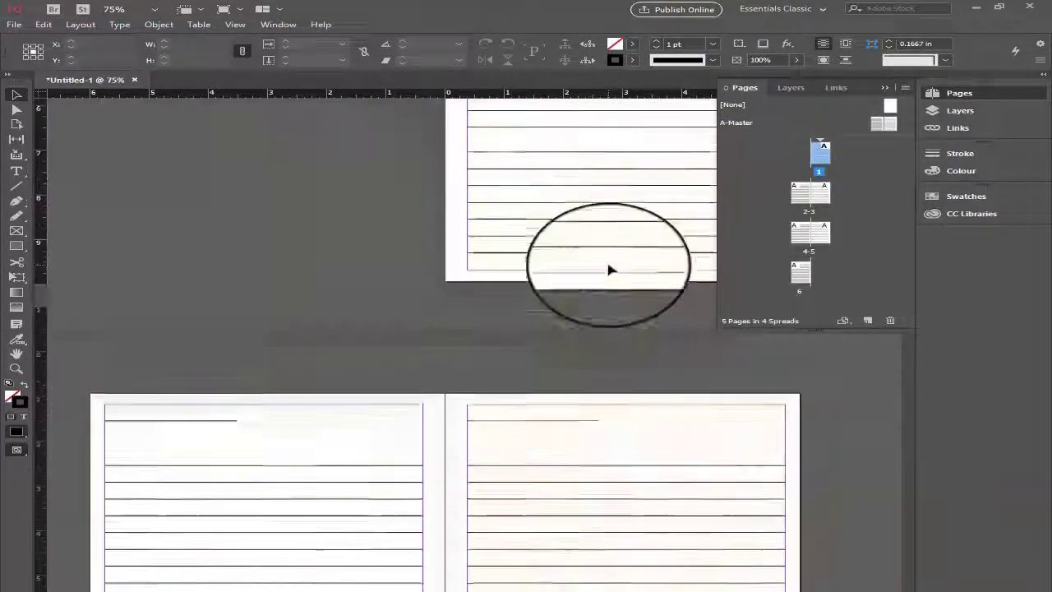
{"action": "left_click_drag", "start_coordinate": [622, 258], "coordinate": [610, 254]}
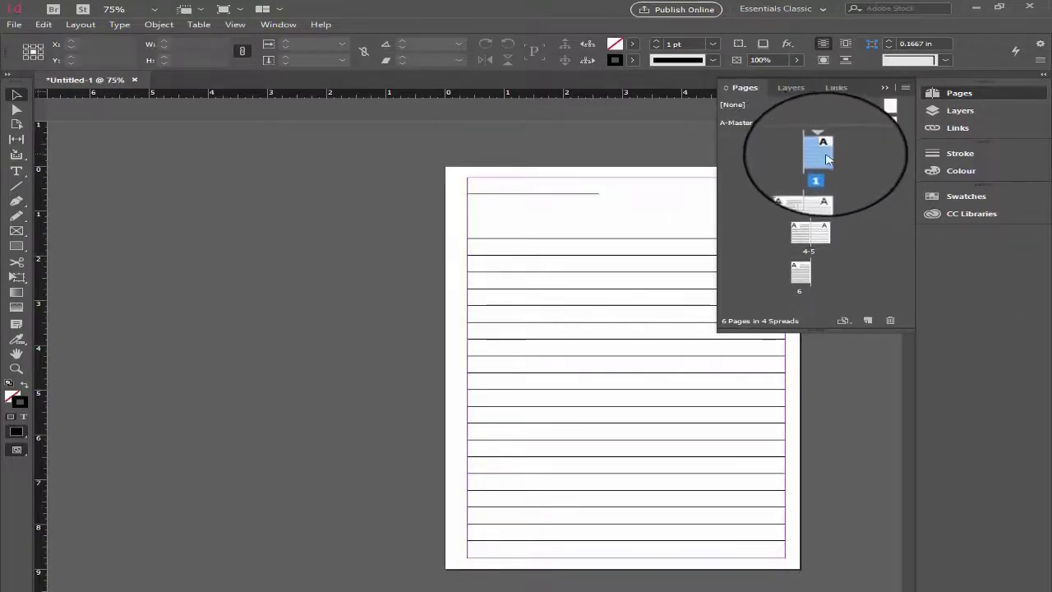
{"action": "left_click", "coordinate": [819, 191]}
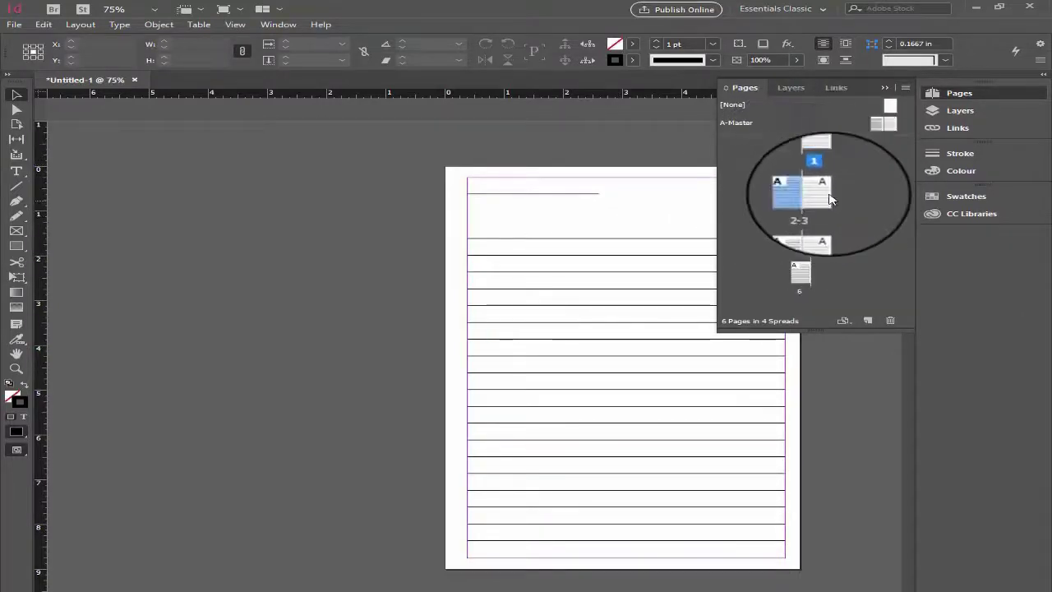
{"action": "left_click", "coordinate": [799, 279]}
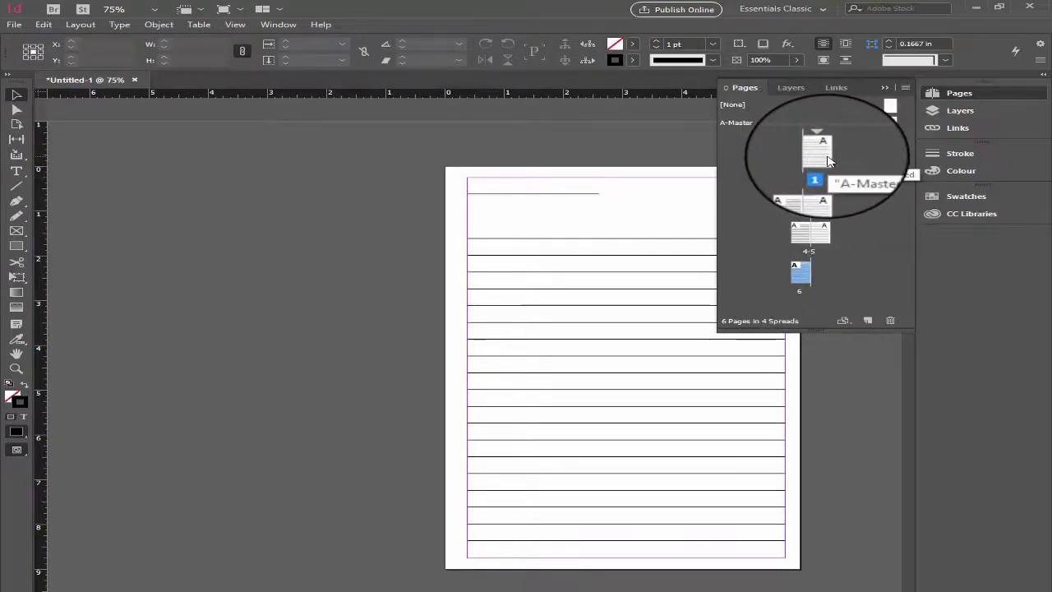
- Apply the [None] master to page 1 so it has no writing lines
{"action": "double_click", "coordinate": [829, 161]}
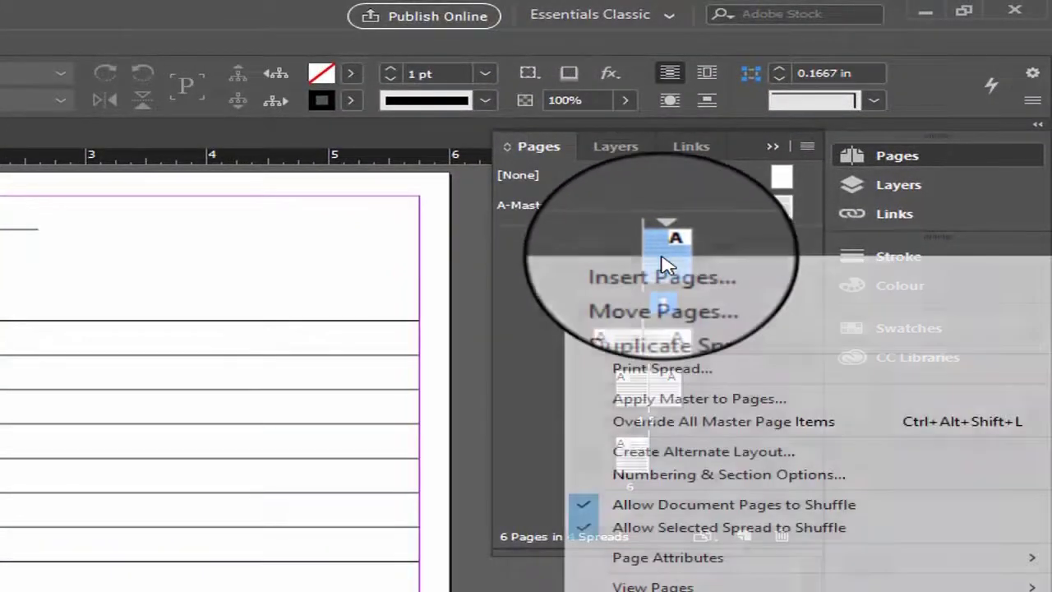
{"action": "right_click", "coordinate": [695, 248]}
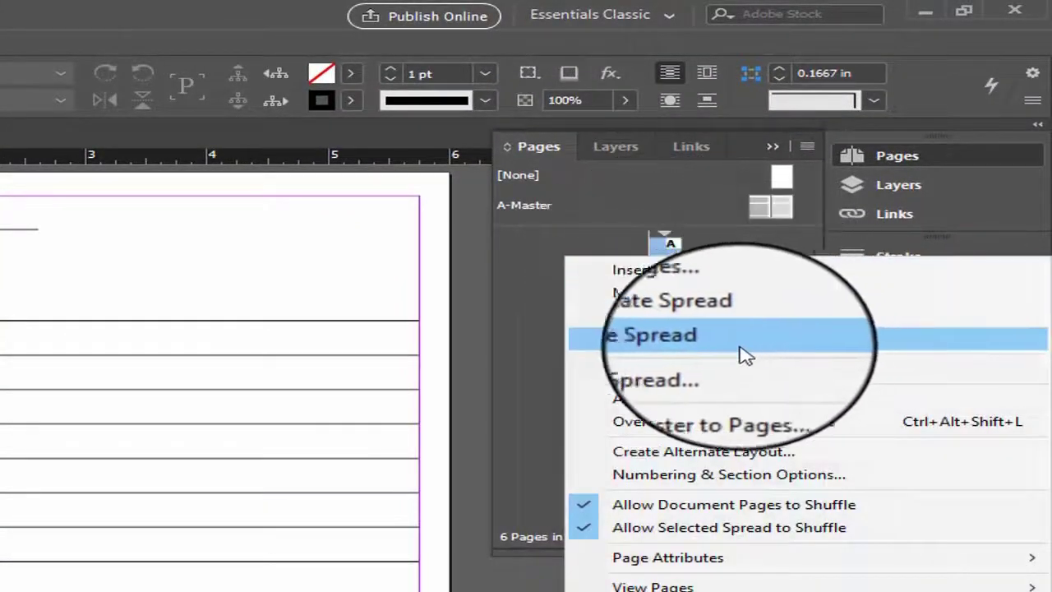
{"action": "left_click", "coordinate": [676, 409]}
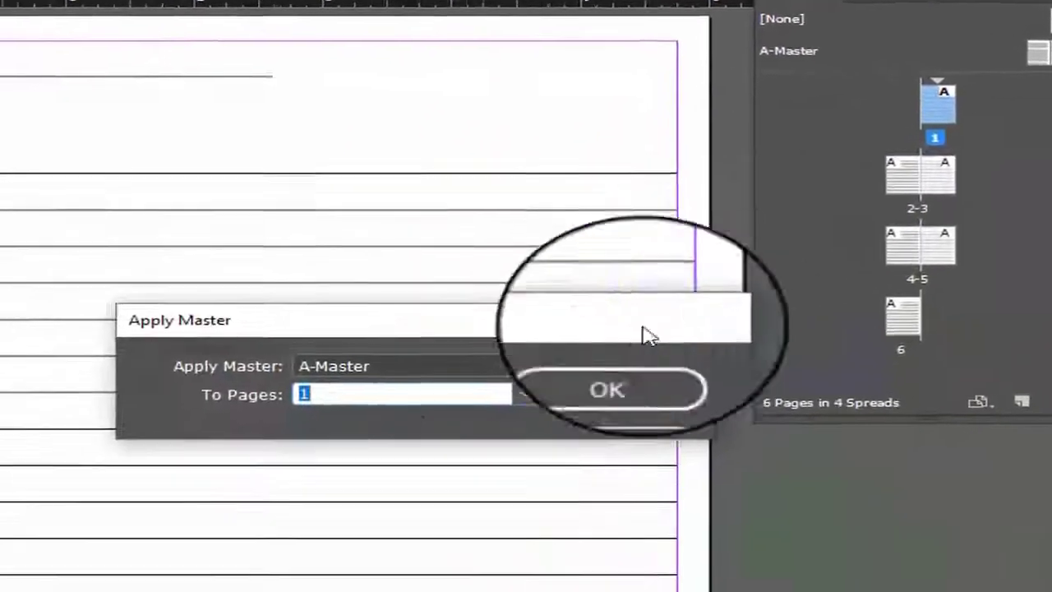
{"action": "left_click", "coordinate": [366, 374]}
{"action": "left_click", "coordinate": [374, 393]}
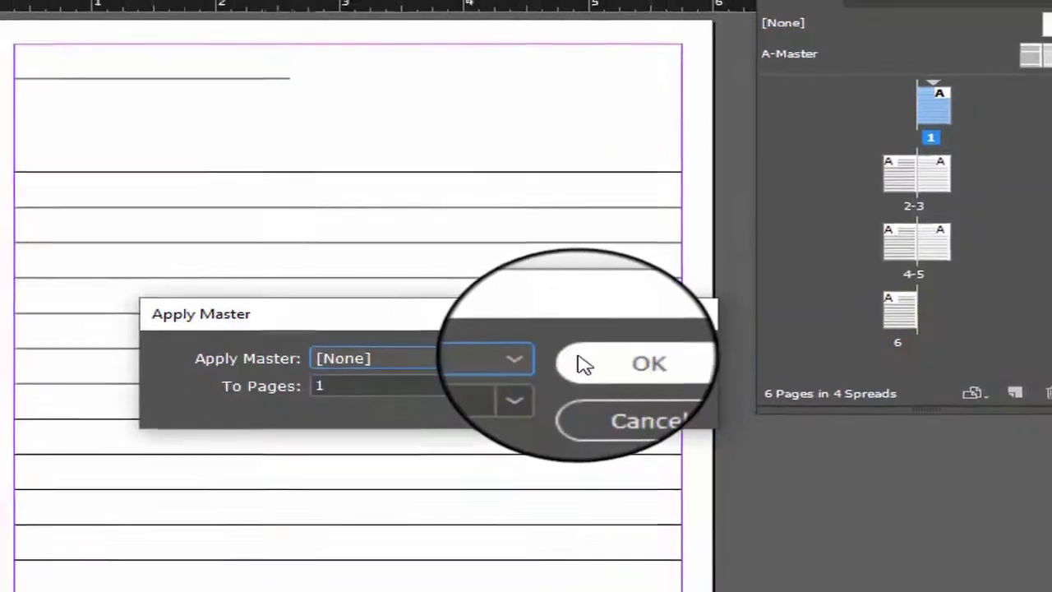
{"action": "left_click", "coordinate": [592, 365]}
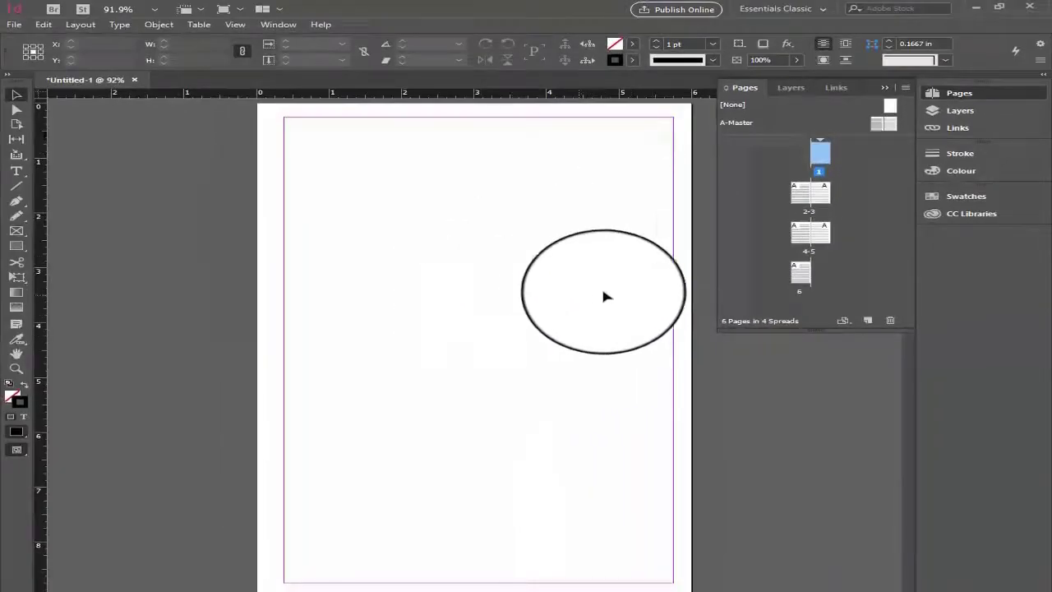
- Apply the [None] master to page 6 so the last page has no writing lines
{"action": "scroll", "coordinate": [603, 296], "scroll_direction": "down", "scroll_amount": 5}
{"action": "scroll", "coordinate": [624, 293], "scroll_direction": "up", "scroll_amount": 8}
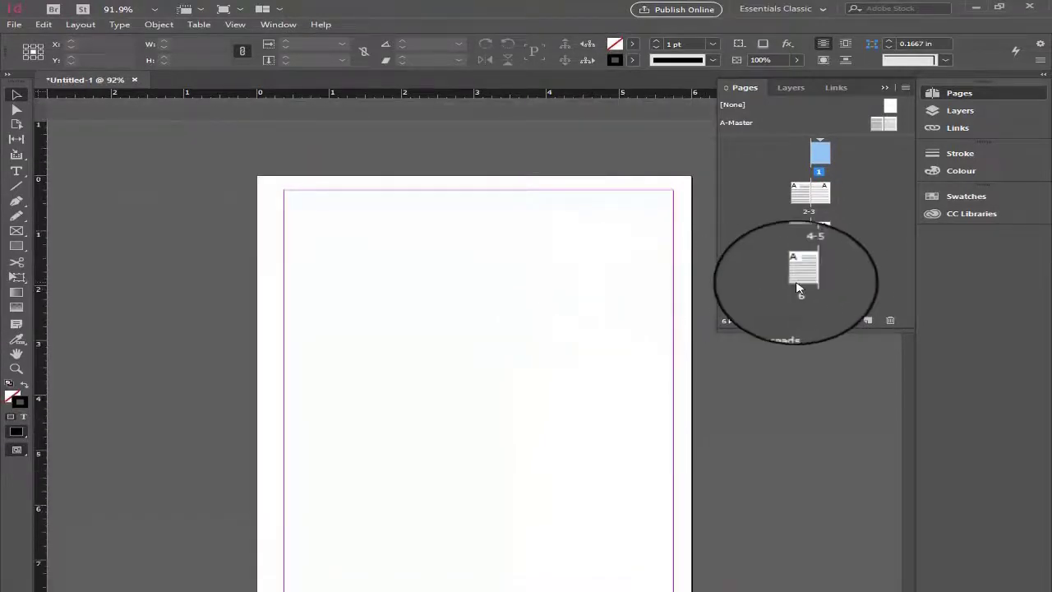
{"action": "double_click", "coordinate": [802, 275]}
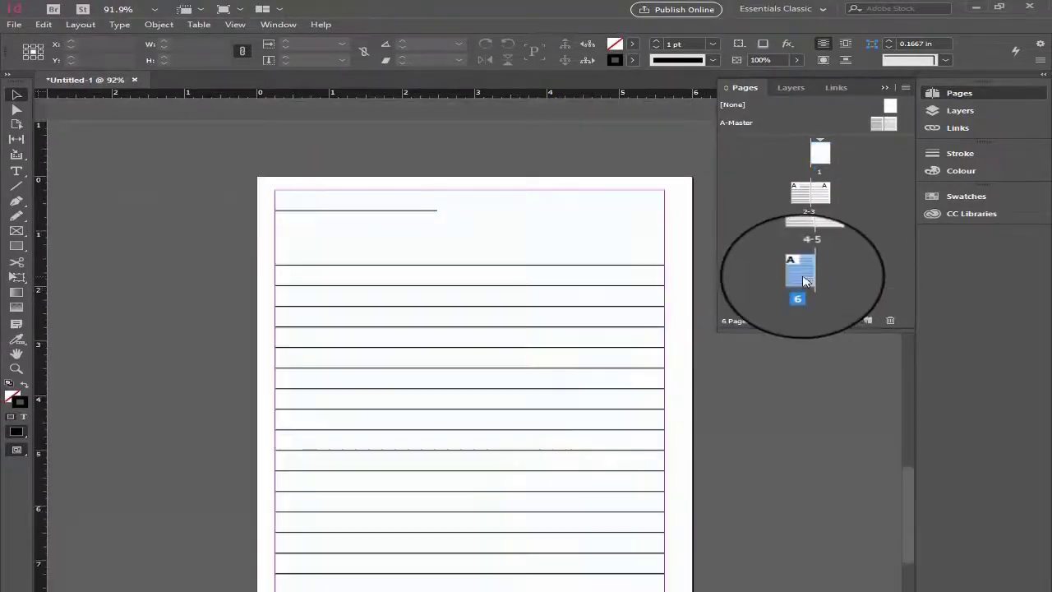
{"action": "right_click", "coordinate": [803, 280]}
{"action": "left_click", "coordinate": [859, 359]}
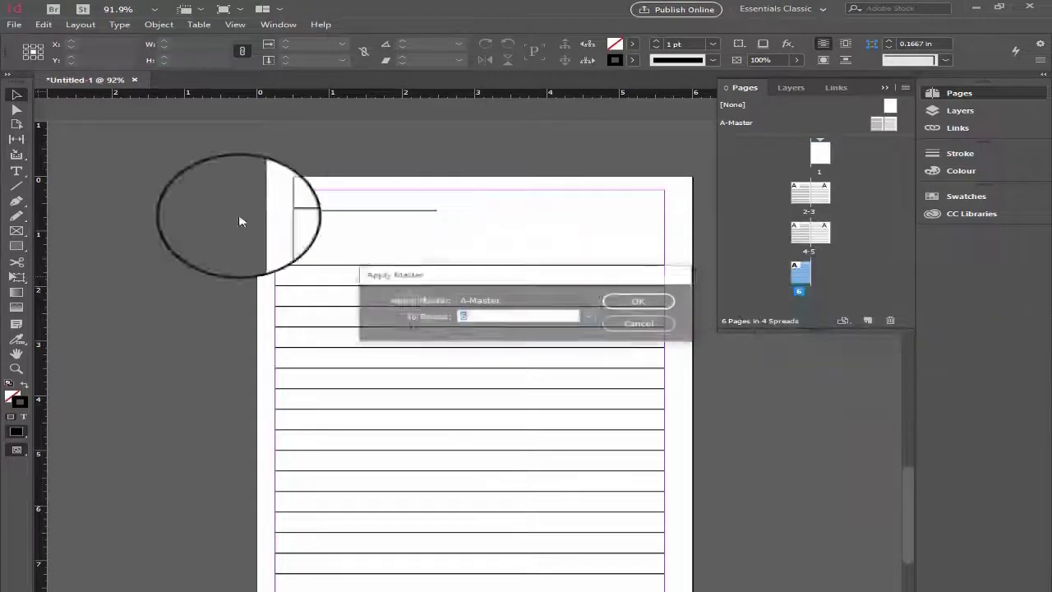
{"action": "left_click", "coordinate": [505, 301]}
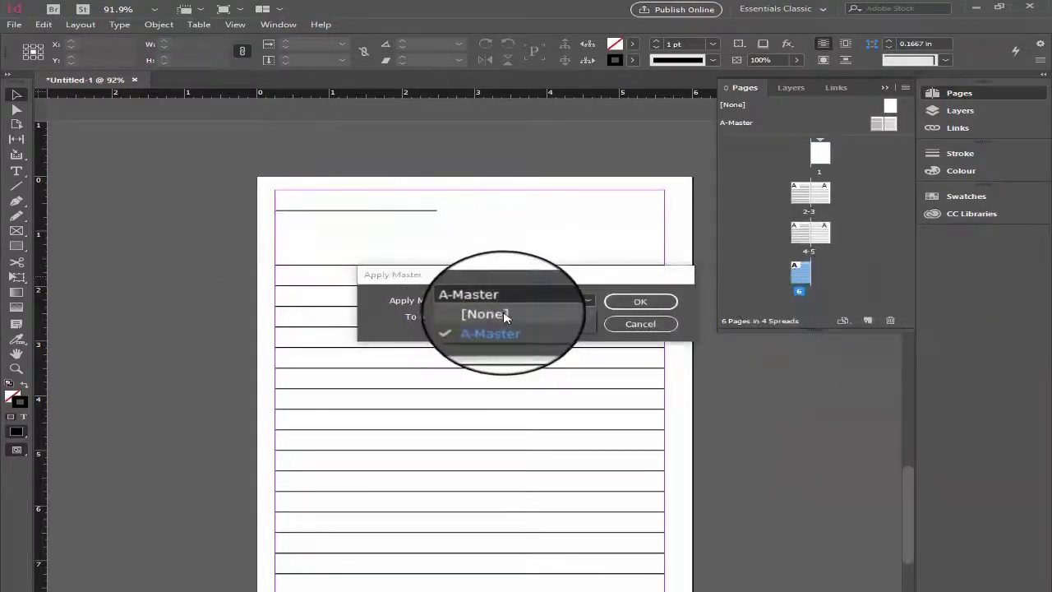
{"action": "left_click", "coordinate": [497, 313]}
{"action": "left_click", "coordinate": [641, 302]}
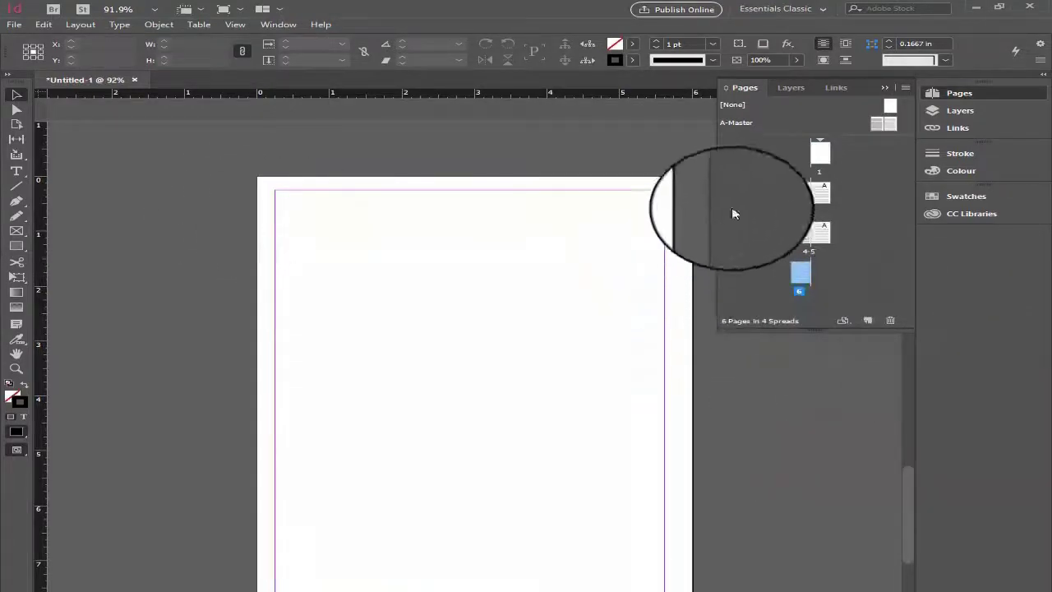
- Add a text frame nearly as wide as the margins on the upper half of page 1, reading "This Journal Belongs To :"
{"action": "double_click", "coordinate": [819, 152]}
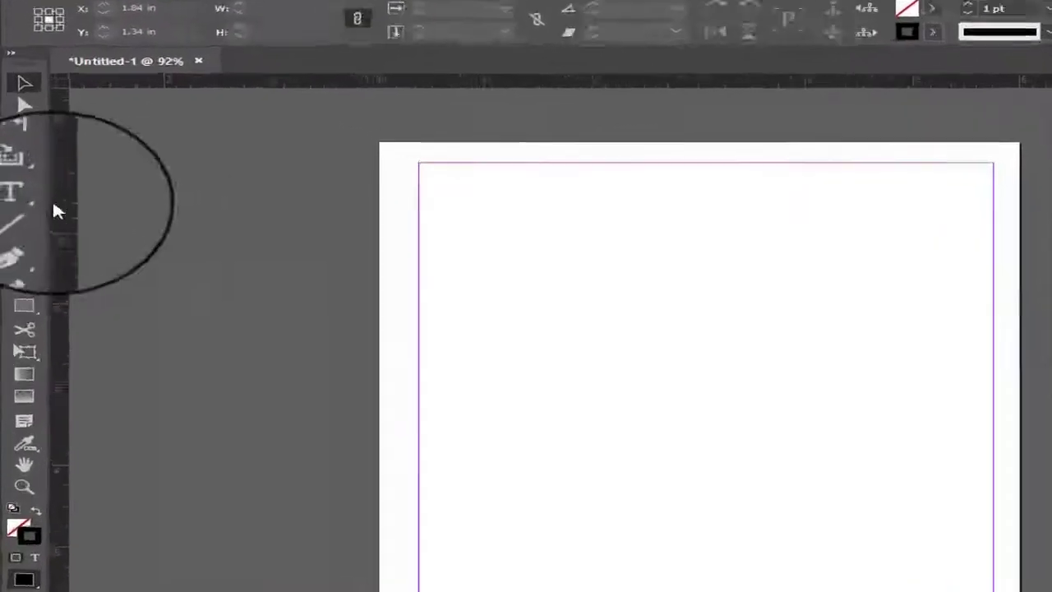
{"action": "left_click", "coordinate": [46, 222]}
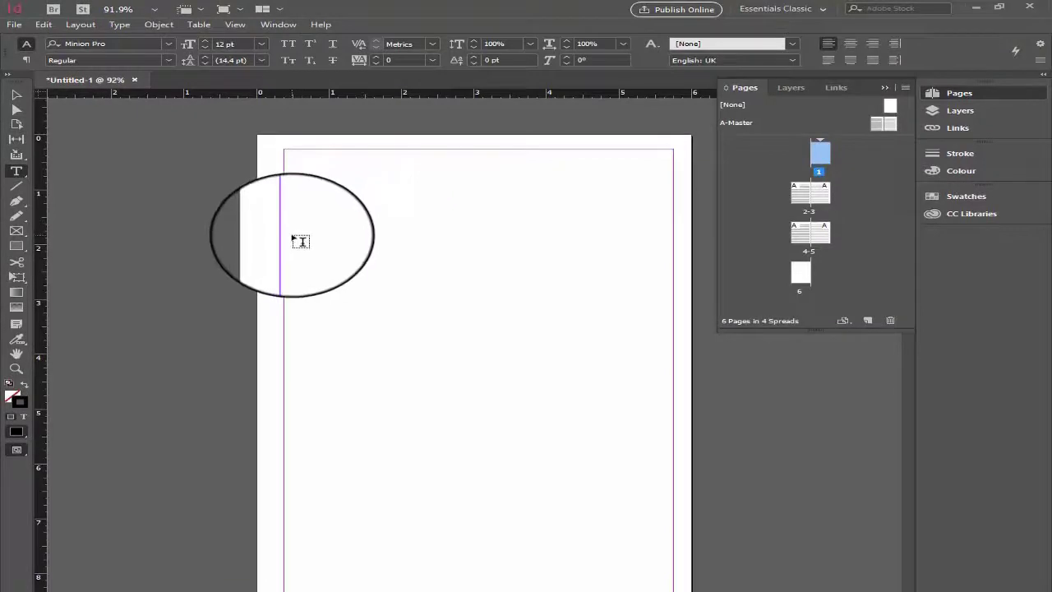
{"action": "left_click_drag", "start_coordinate": [291, 235], "coordinate": [665, 402]}
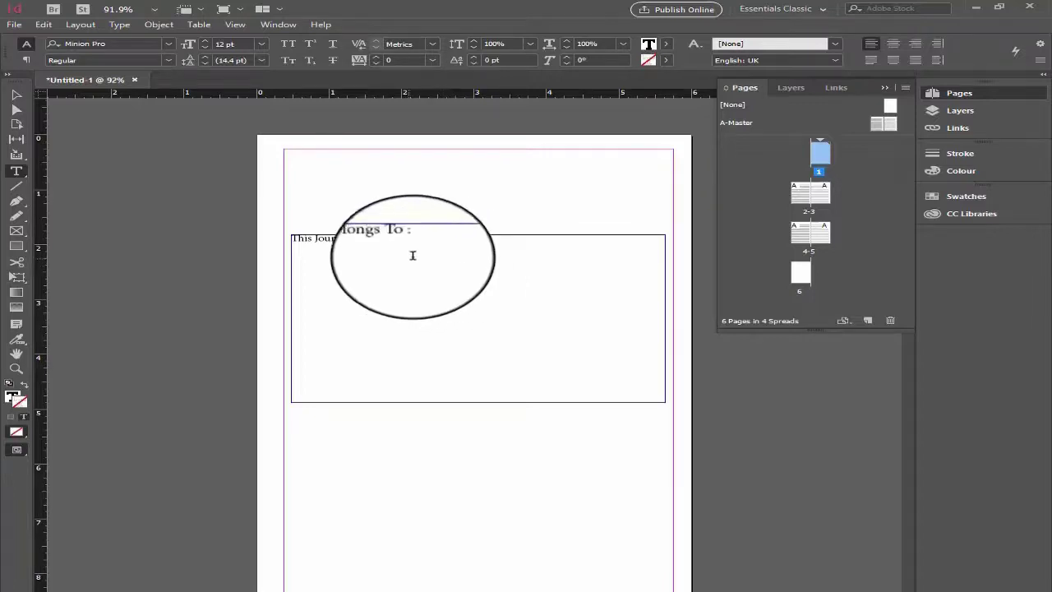
- Set the size of the whole "This Journal Belongs To :" text on page 1 to 67 pt
{"action": "left_click_drag", "start_coordinate": [435, 244], "coordinate": [290, 238]}
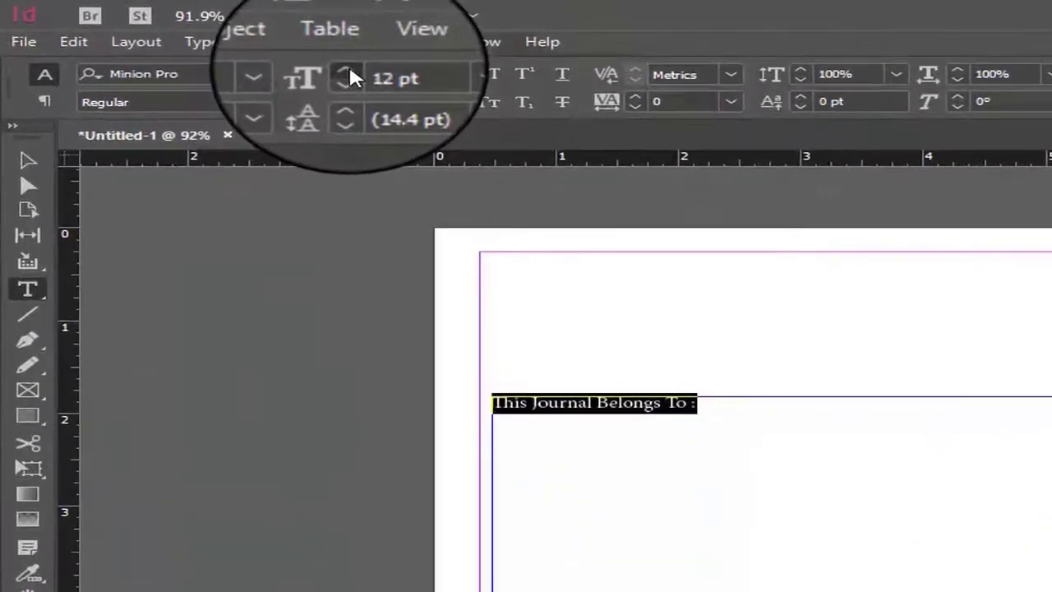
{"action": "left_click", "coordinate": [349, 70]}
{"action": "left_click", "coordinate": [349, 71]}
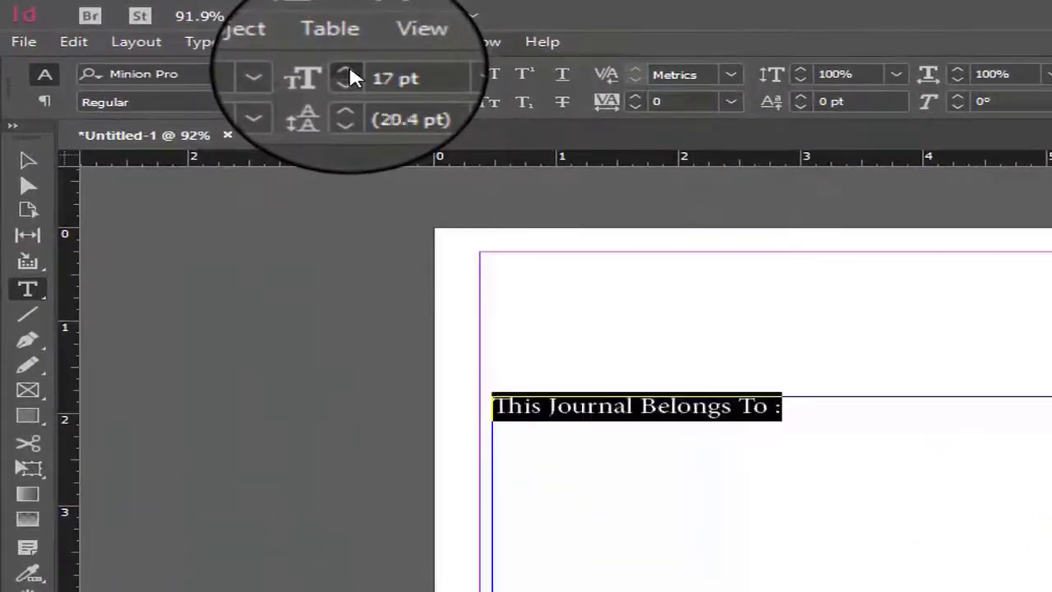
{"action": "left_click", "coordinate": [348, 71]}
{"action": "left_click", "coordinate": [349, 70]}
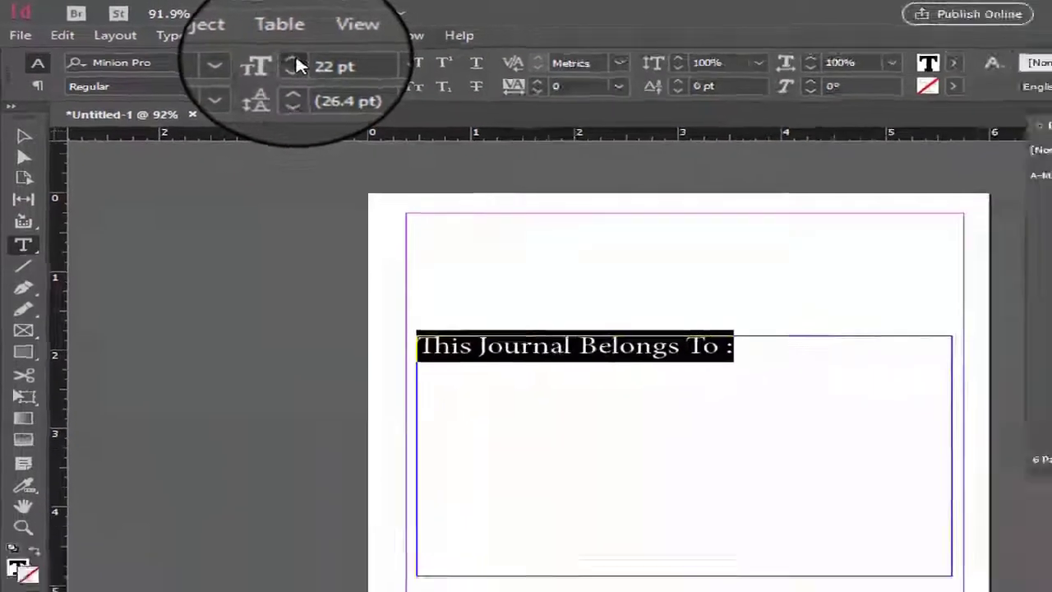
{"action": "left_click", "coordinate": [295, 62]}
{"action": "left_click", "coordinate": [294, 62]}
{"action": "left_click", "coordinate": [295, 63]}
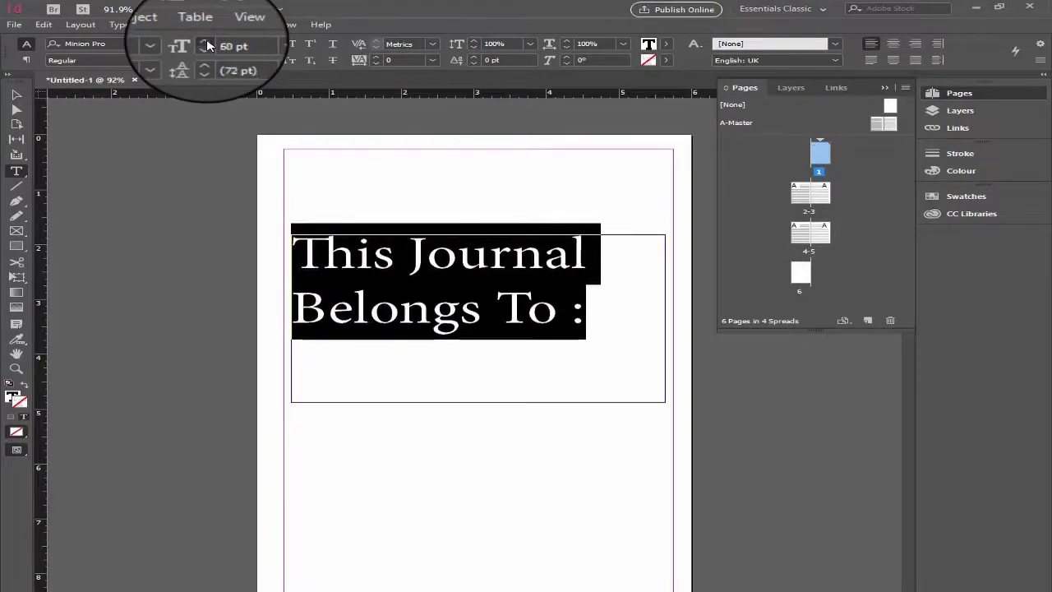
{"action": "left_click", "coordinate": [206, 45]}
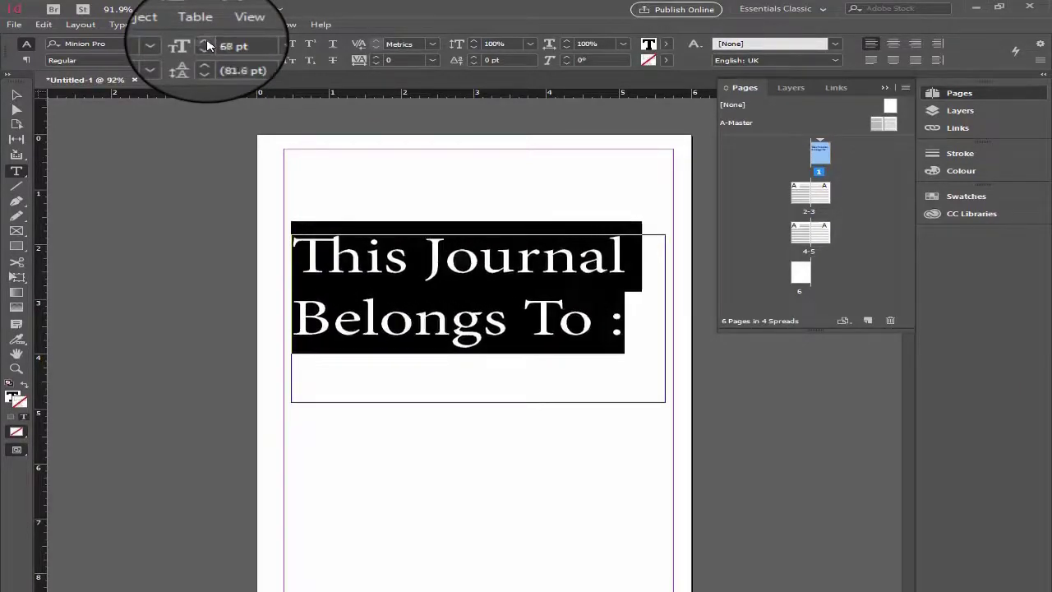
{"action": "left_click", "coordinate": [206, 46]}
{"action": "left_click", "coordinate": [206, 46]}
{"action": "left_click", "coordinate": [207, 45]}
{"action": "left_click", "coordinate": [206, 45]}
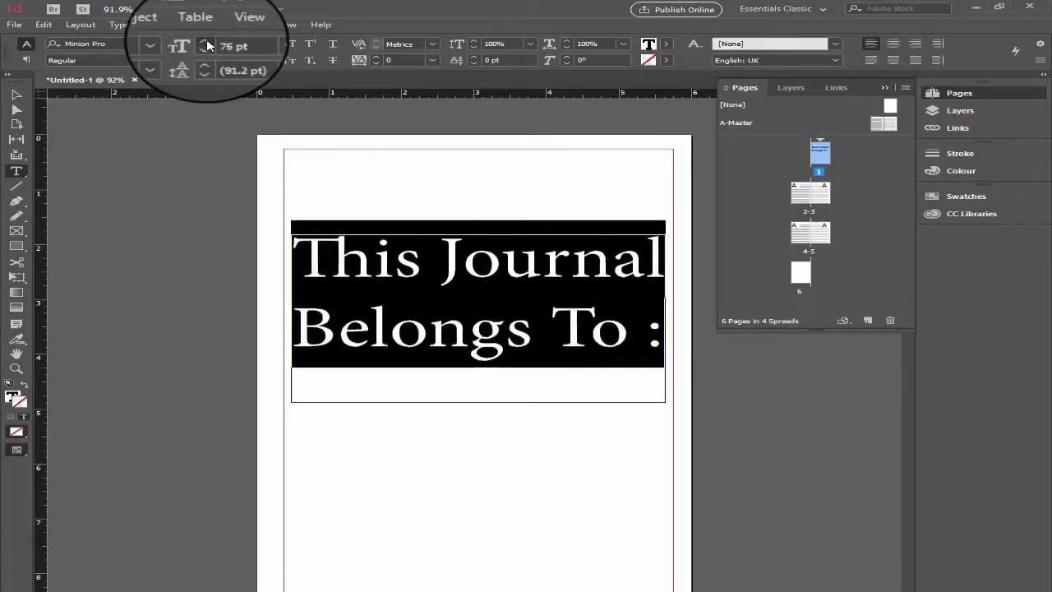
{"action": "left_click", "coordinate": [206, 46]}
{"action": "left_click", "coordinate": [206, 45]}
{"action": "left_click", "coordinate": [206, 45]}
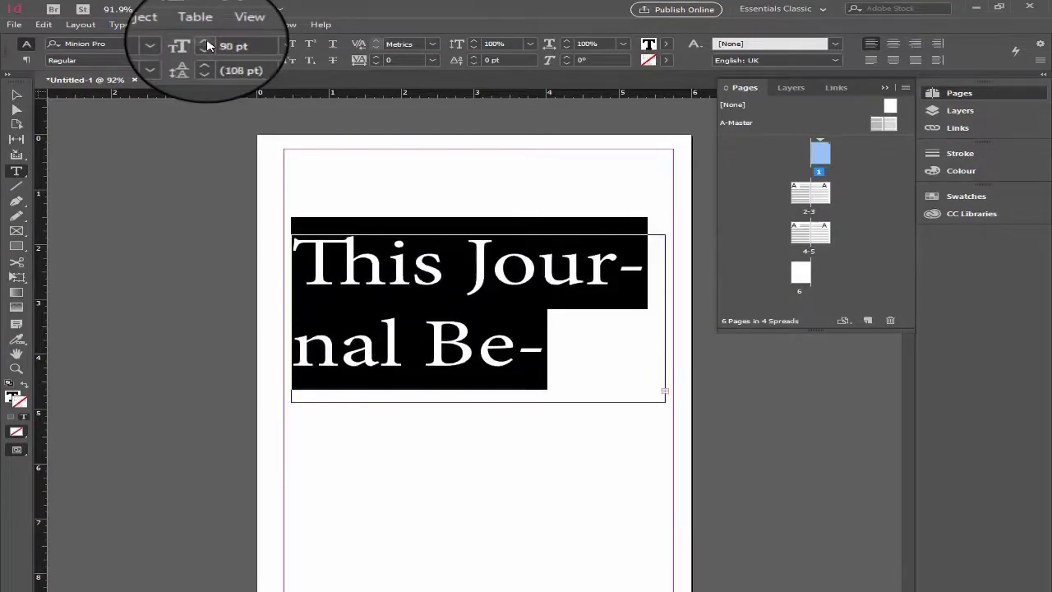
{"action": "left_click", "coordinate": [207, 49]}
{"action": "left_click", "coordinate": [207, 49]}
{"action": "left_click", "coordinate": [207, 48]}
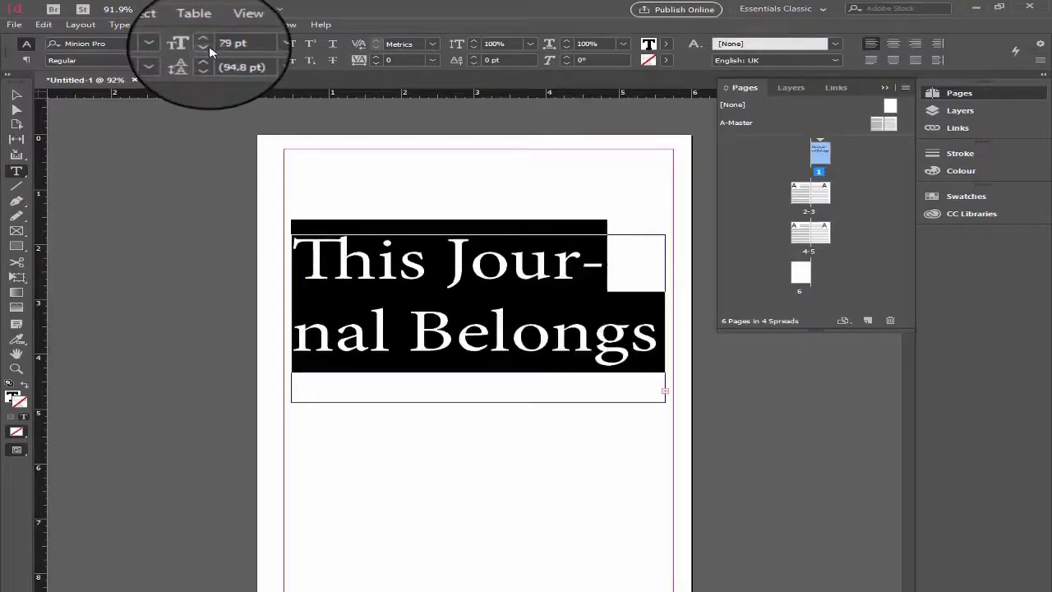
{"action": "left_click", "coordinate": [210, 52]}
{"action": "left_click", "coordinate": [209, 52]}
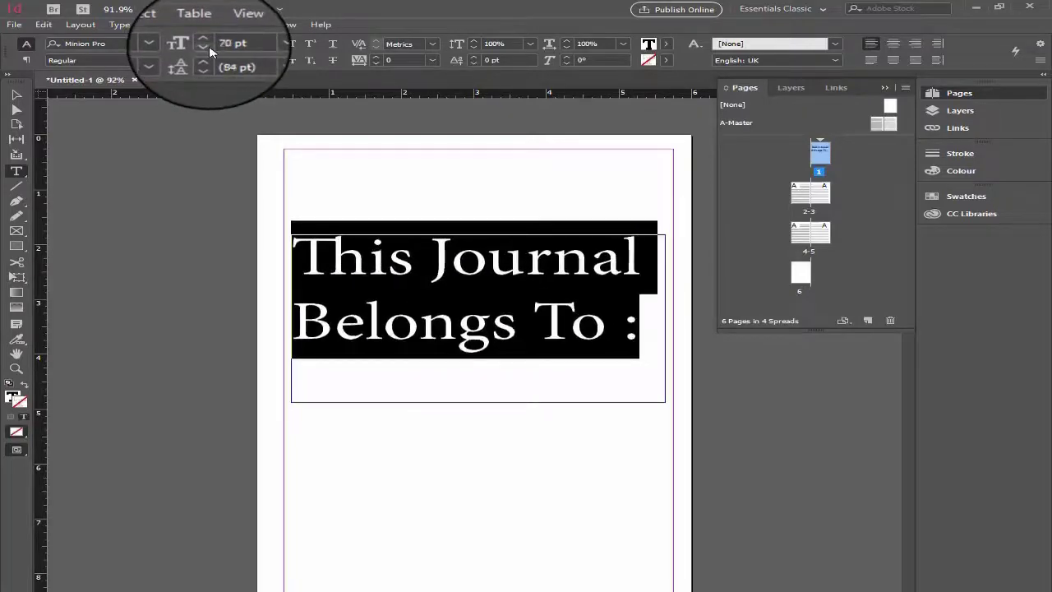
{"action": "left_click", "coordinate": [210, 51]}
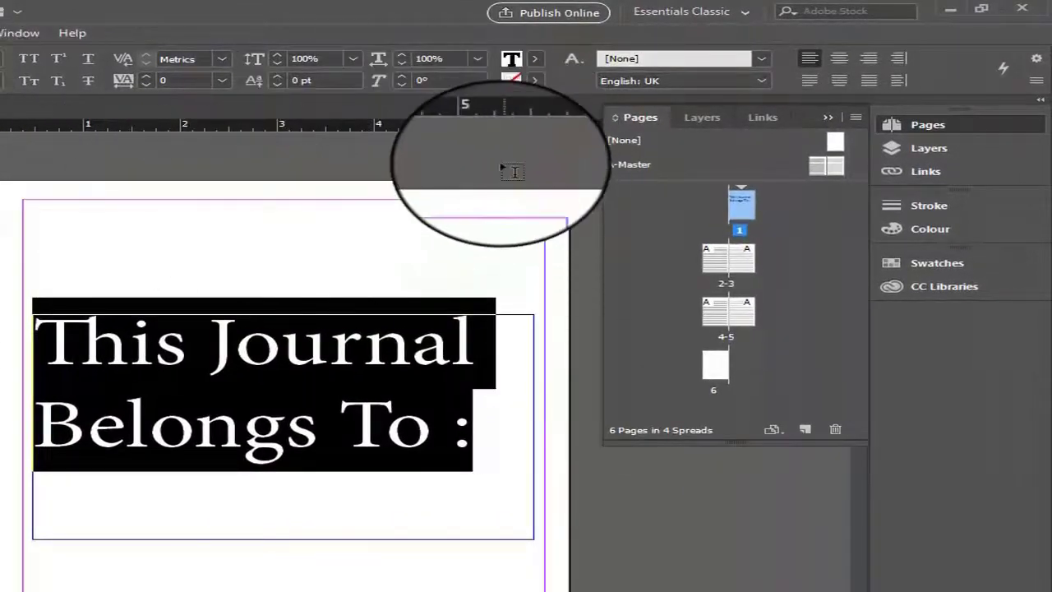
- Centre the "This Journal Belongs To :" text horizontally and set its frame's vertical justification to Centre
{"action": "left_click", "coordinate": [839, 66]}
{"action": "left_click", "coordinate": [345, 416]}
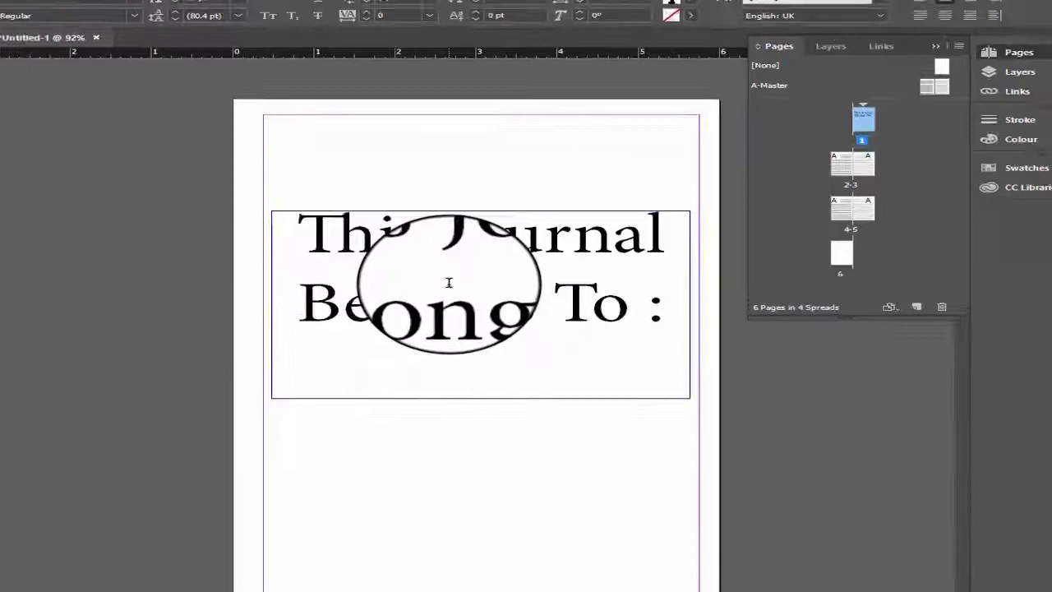
{"action": "right_click", "coordinate": [449, 300]}
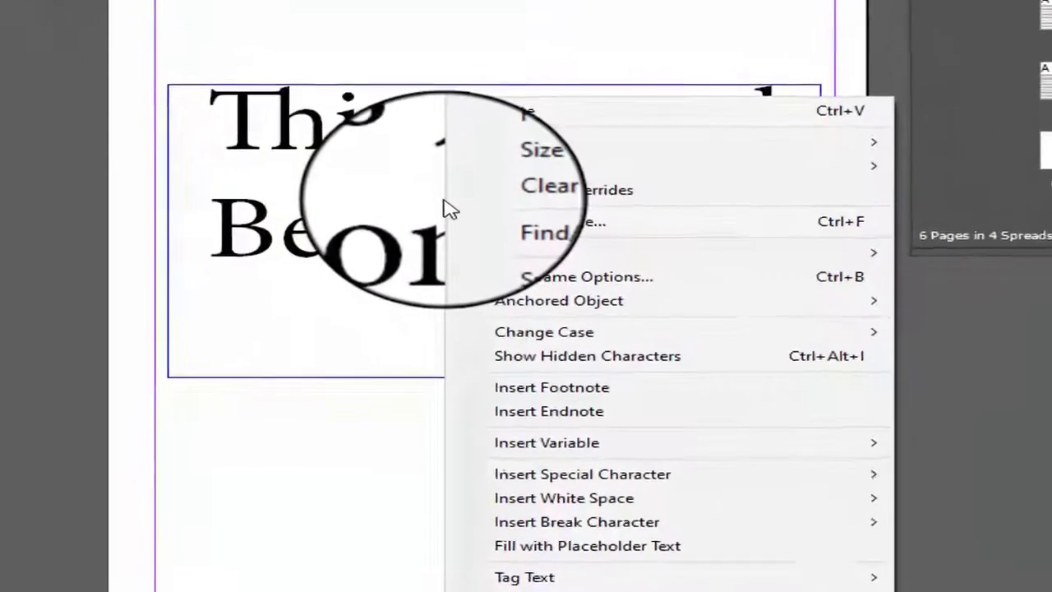
{"action": "left_click", "coordinate": [556, 282]}
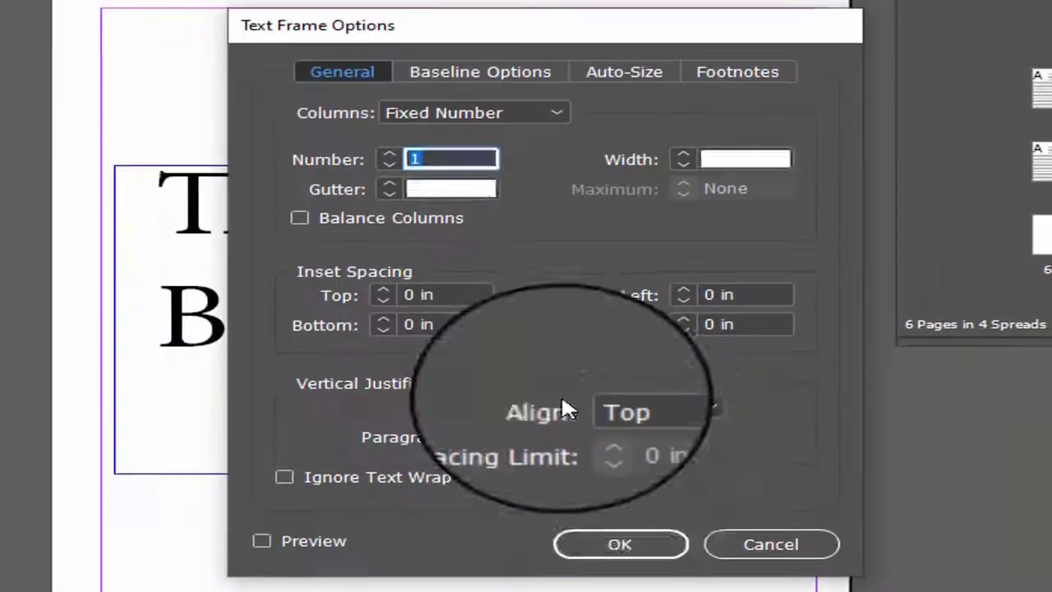
{"action": "left_click", "coordinate": [641, 411]}
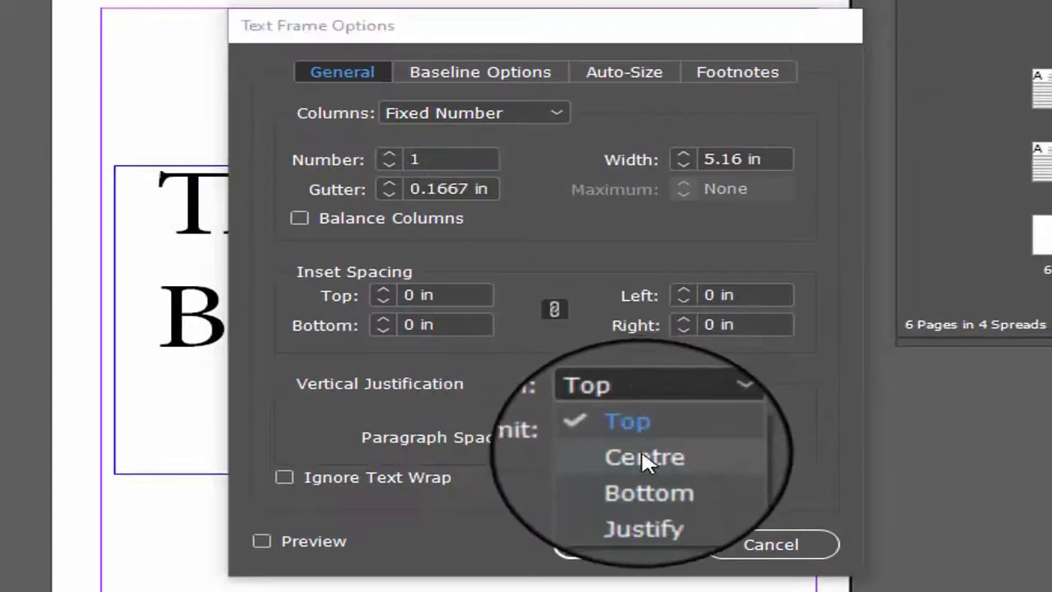
{"action": "left_click", "coordinate": [646, 458]}
{"action": "left_click", "coordinate": [615, 548]}
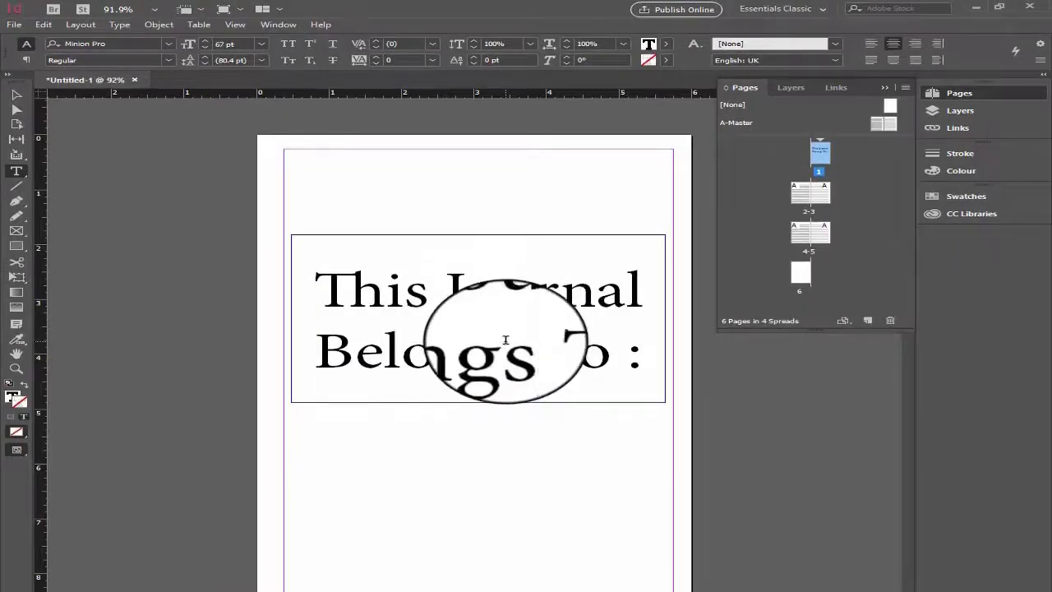
- Give the ownership text frame on page 1 a [Black] stroke with the Wavy stroke type
{"action": "left_click", "coordinate": [19, 97]}
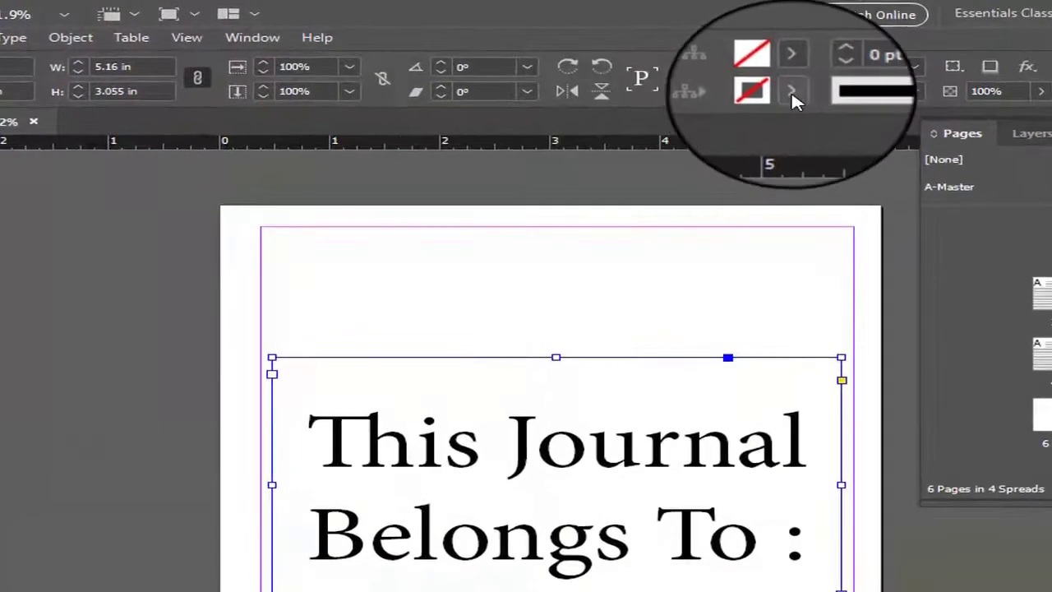
{"action": "left_click", "coordinate": [633, 61]}
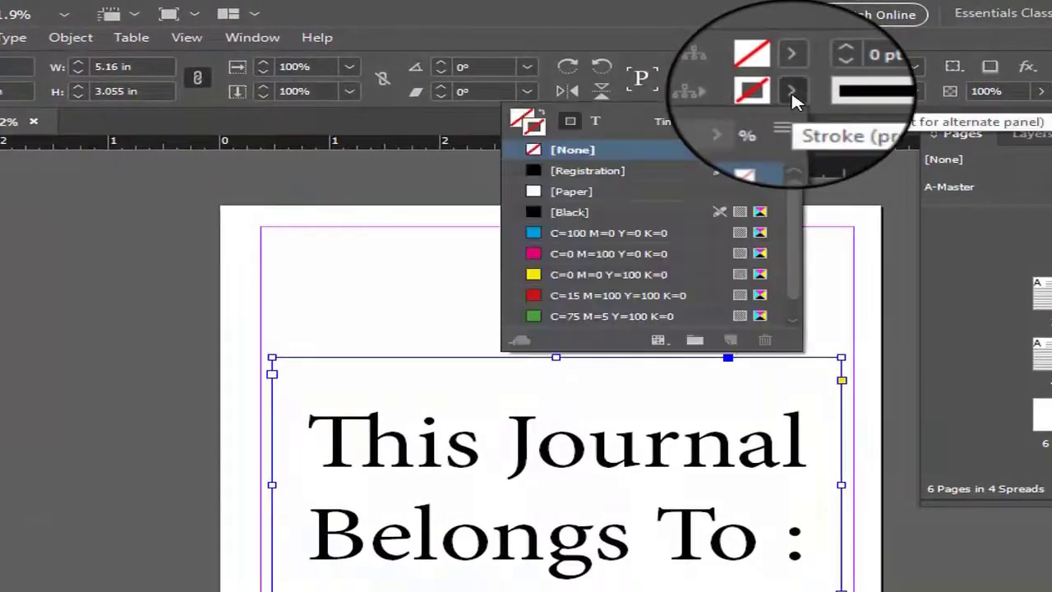
{"action": "left_click", "coordinate": [791, 90]}
{"action": "left_click", "coordinate": [791, 91]}
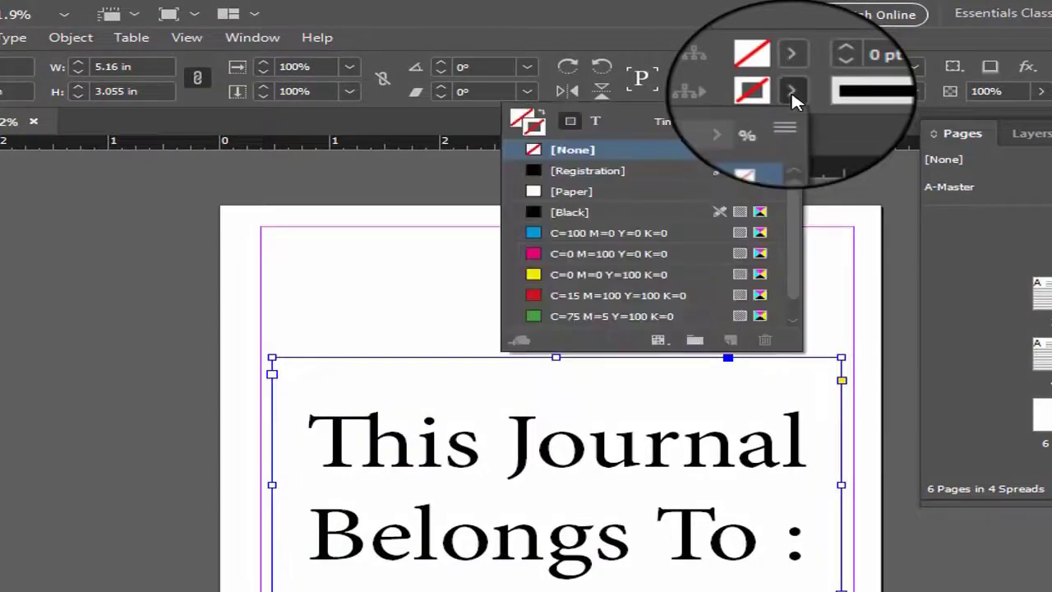
{"action": "left_click", "coordinate": [540, 215]}
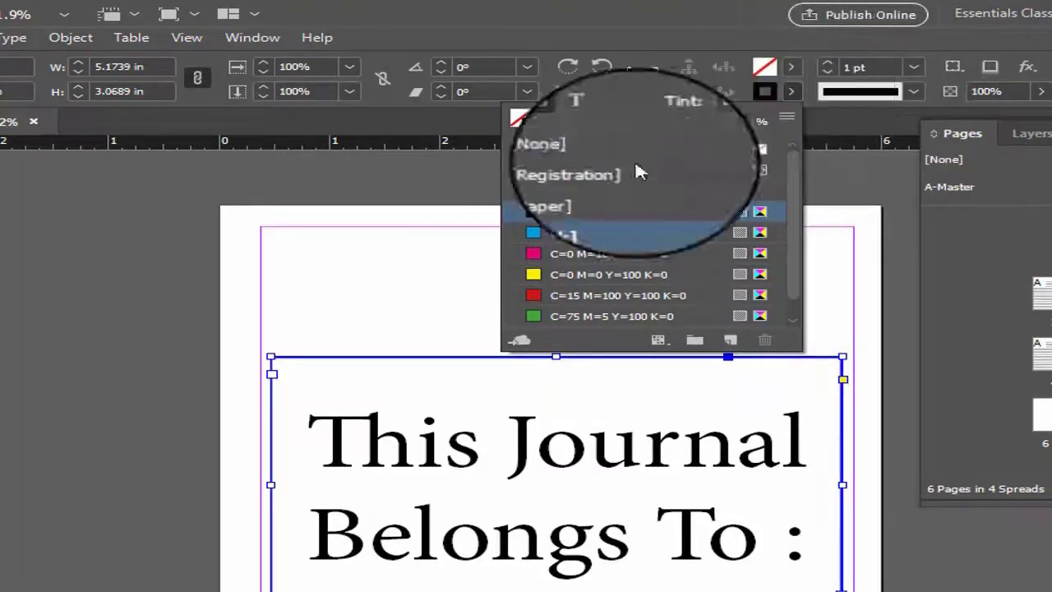
{"action": "left_click", "coordinate": [857, 91]}
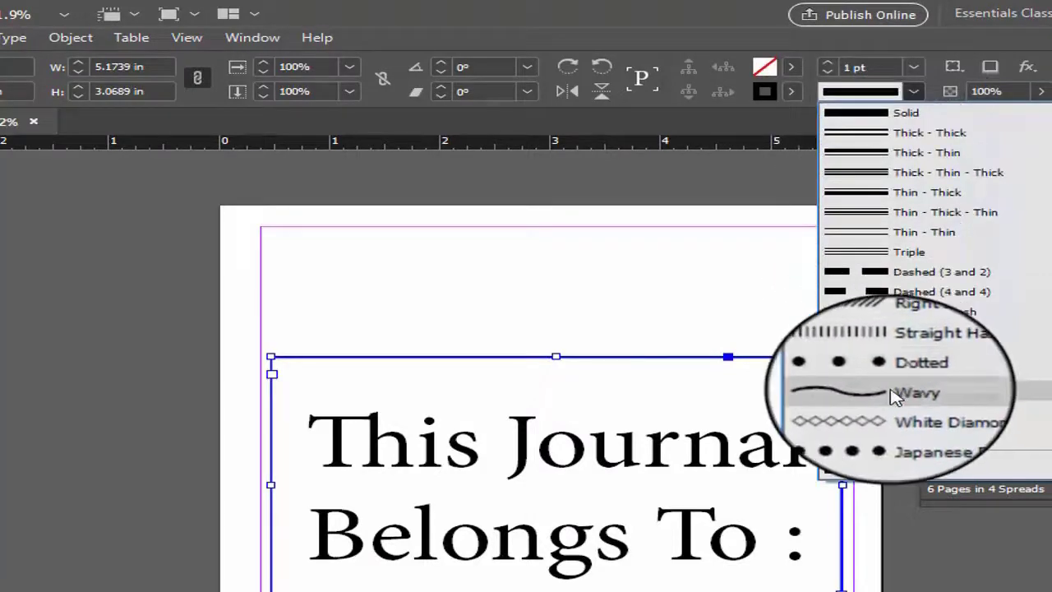
{"action": "left_click", "coordinate": [904, 391]}
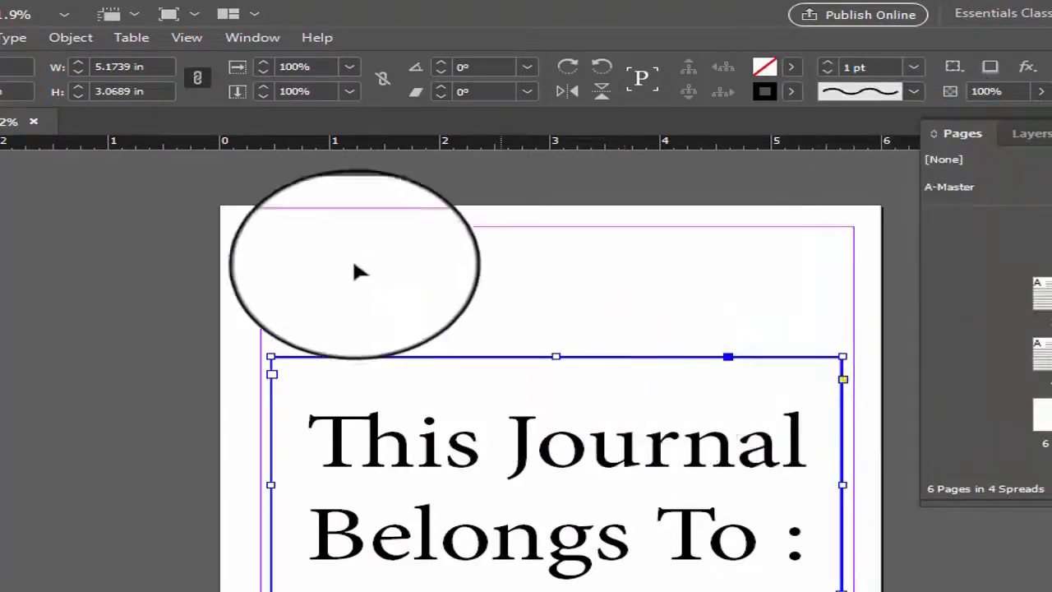
{"action": "left_click", "coordinate": [342, 256]}
{"action": "left_click", "coordinate": [429, 356]}
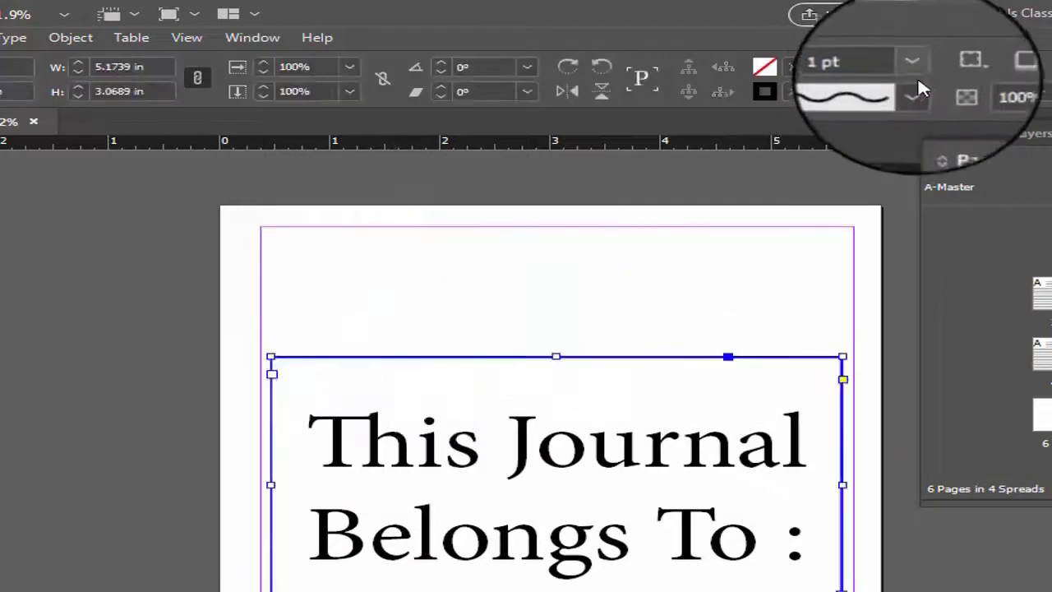
- Increase the weight of the ownership frame's wavy stroke to 17 pt
{"action": "left_click", "coordinate": [792, 66]}
{"action": "left_click", "coordinate": [792, 66]}
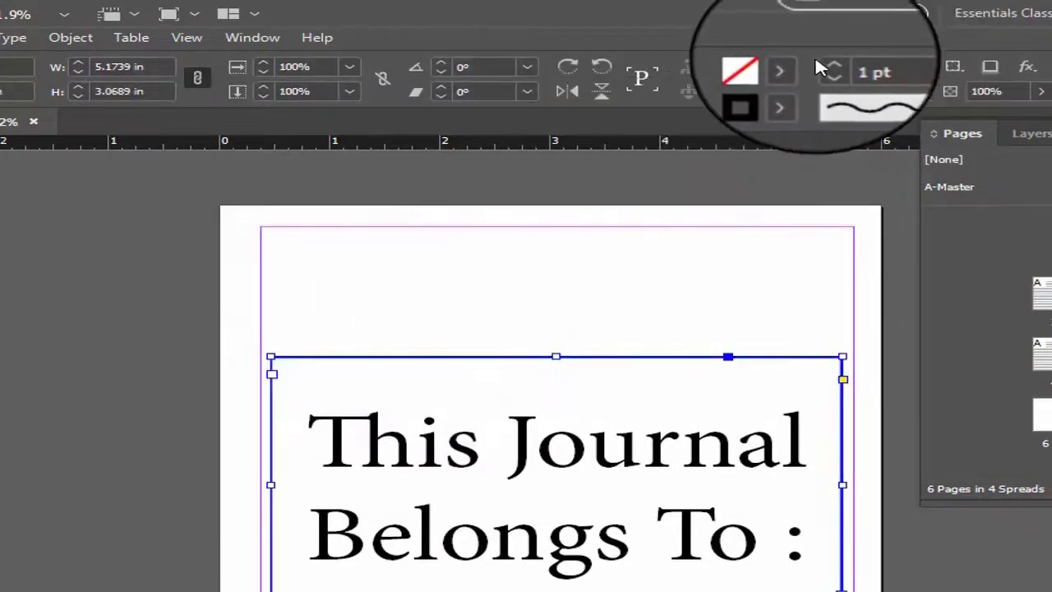
{"action": "left_click", "coordinate": [829, 65]}
{"action": "left_click", "coordinate": [829, 66]}
{"action": "left_click", "coordinate": [828, 66]}
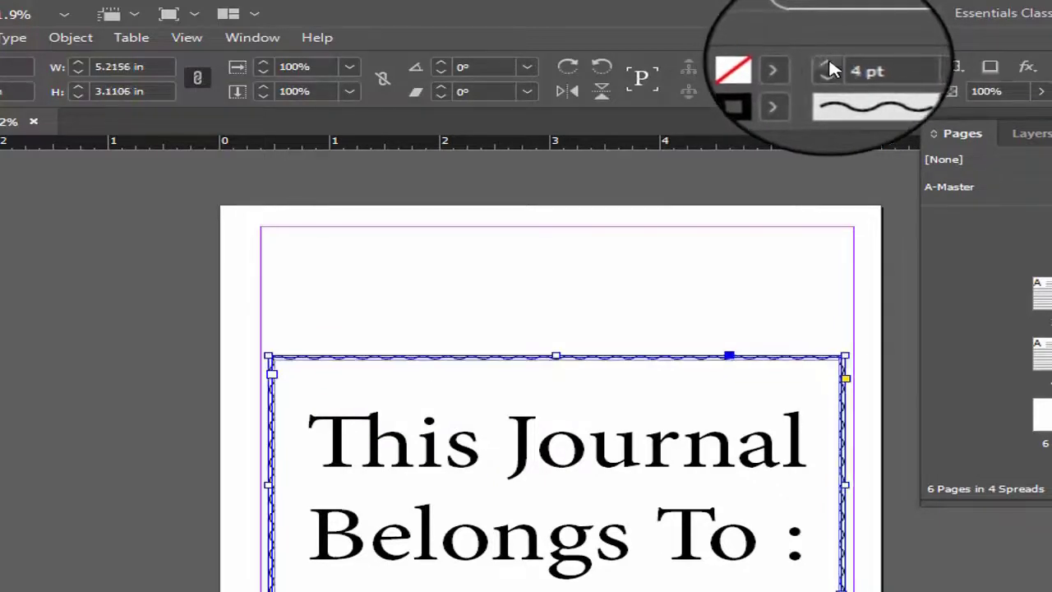
{"action": "left_click", "coordinate": [830, 69]}
{"action": "left_click", "coordinate": [830, 69]}
{"action": "left_click", "coordinate": [830, 69]}
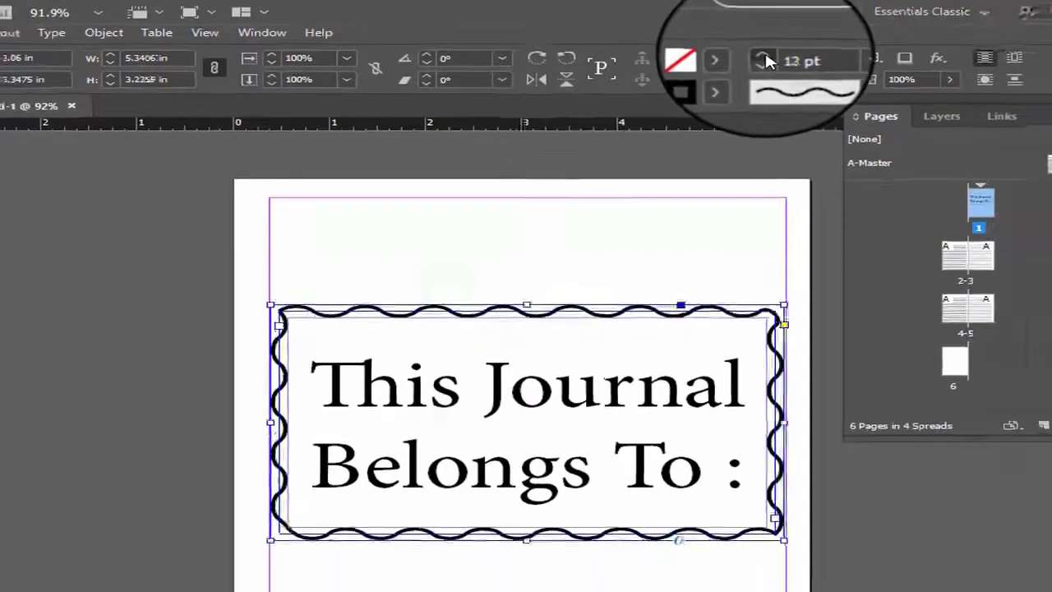
{"action": "left_click", "coordinate": [831, 69]}
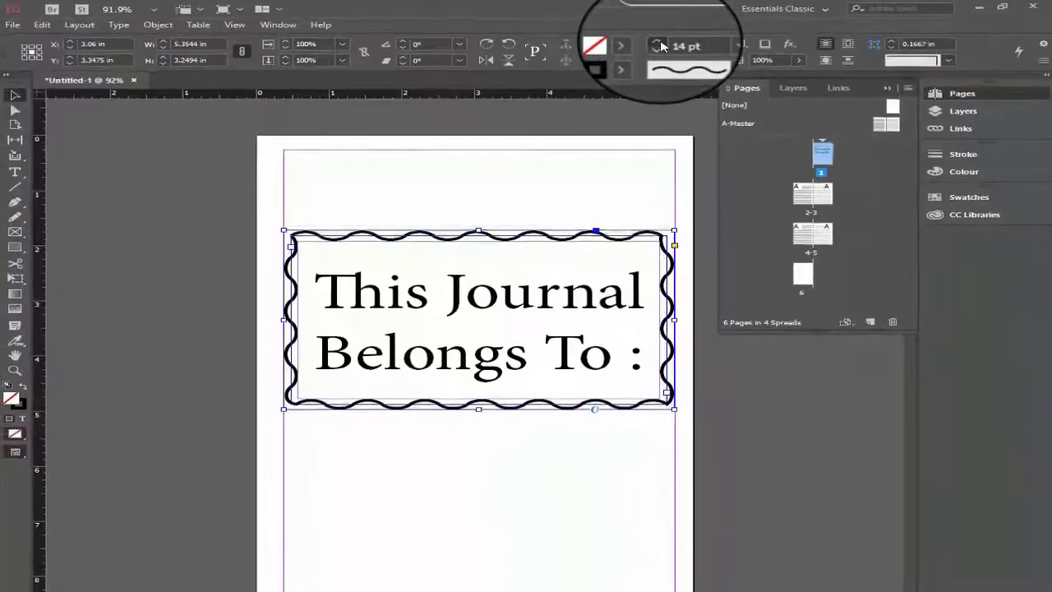
{"action": "left_click", "coordinate": [662, 46]}
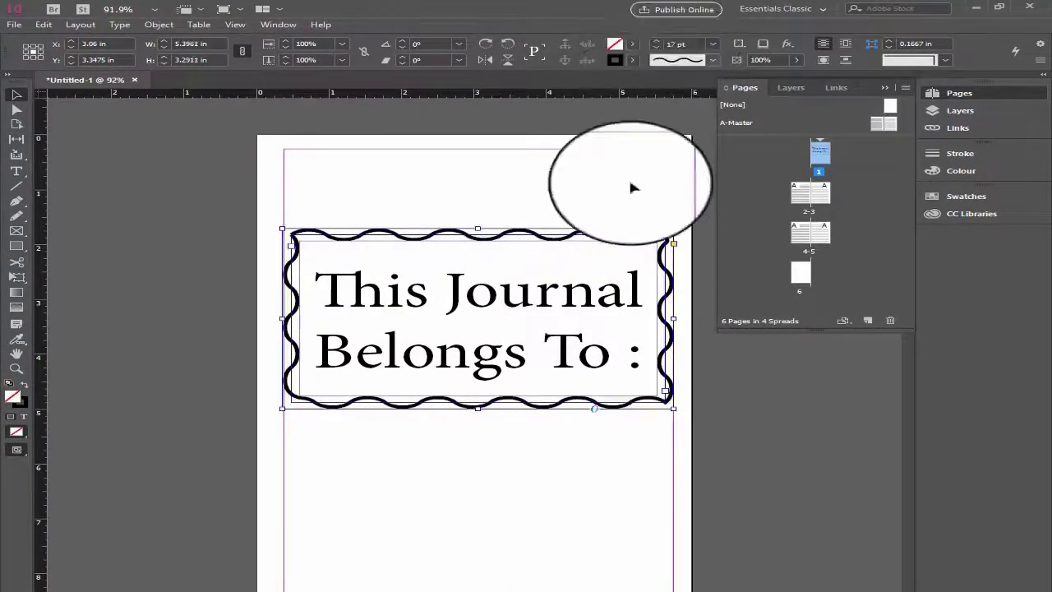
- Resize the ownership text frame to about 5.16 in wide and 5.1 in tall, extending it further down page 1
{"action": "left_click", "coordinate": [493, 417]}
{"action": "left_click", "coordinate": [286, 316]}
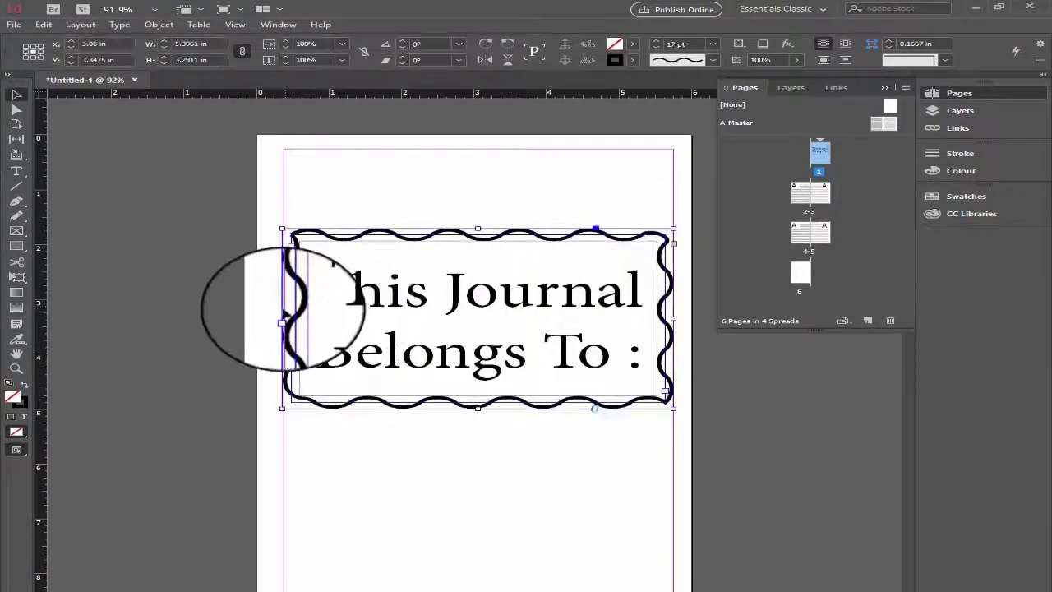
{"action": "left_click_drag", "start_coordinate": [282, 316], "coordinate": [312, 316]}
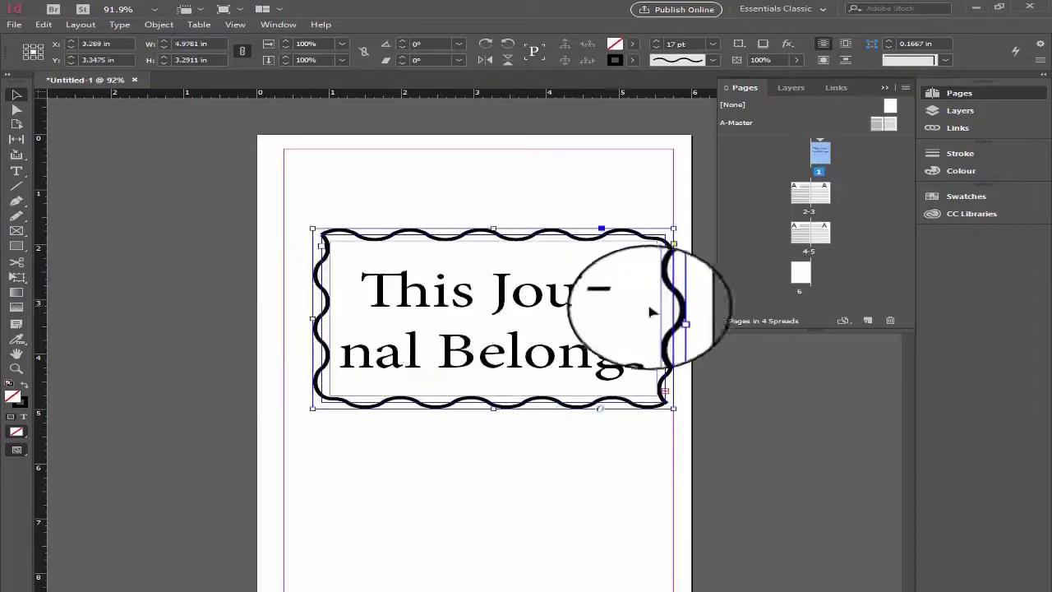
{"action": "left_click_drag", "start_coordinate": [673, 317], "coordinate": [629, 318]}
{"action": "left_click_drag", "start_coordinate": [476, 389], "coordinate": [470, 443]}
{"action": "key", "text": "ctrl+z"}
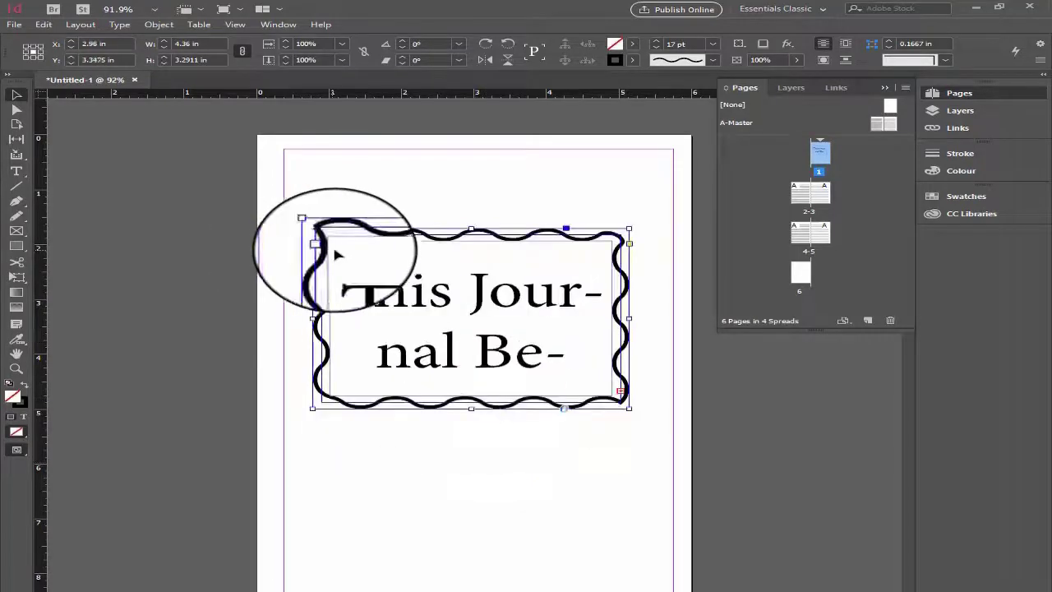
{"action": "left_click_drag", "start_coordinate": [471, 409], "coordinate": [469, 530]}
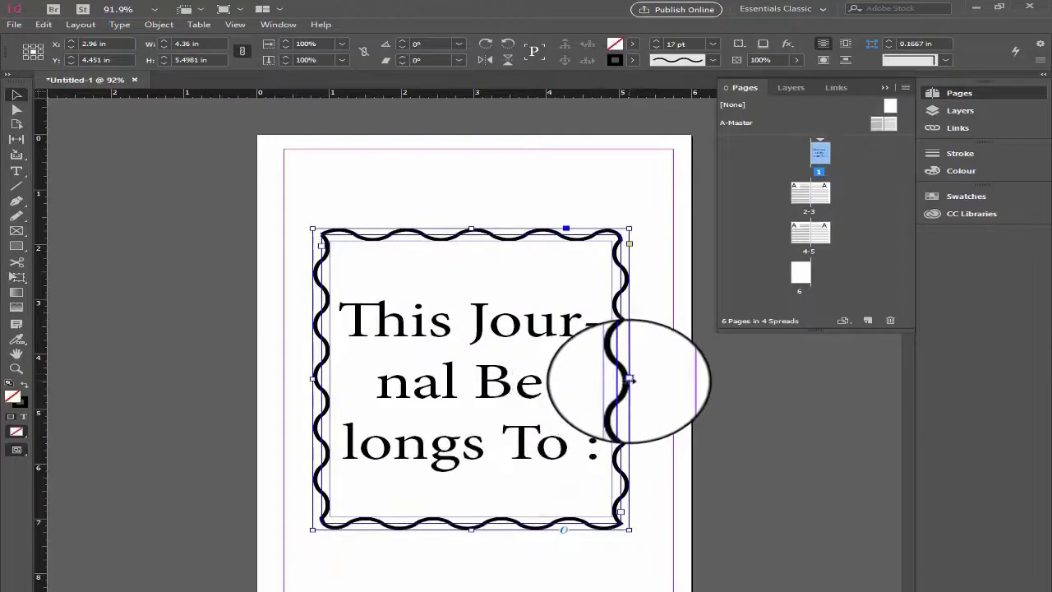
{"action": "left_click_drag", "start_coordinate": [629, 379], "coordinate": [663, 379]}
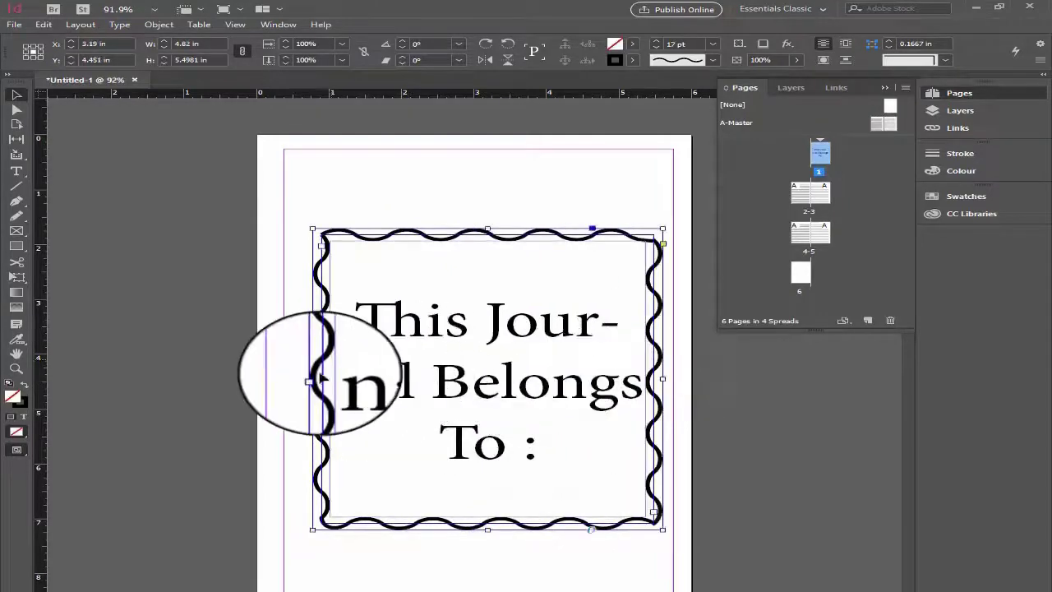
{"action": "left_click_drag", "start_coordinate": [313, 380], "coordinate": [289, 371]}
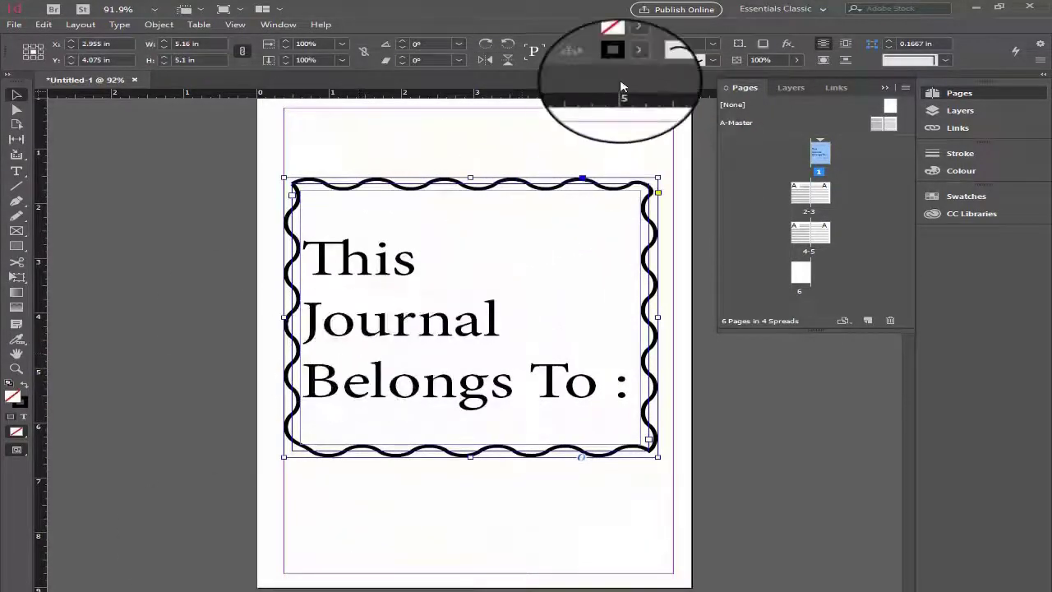
- Remove the wavy border from the ownership text frame by setting its stroke to [None], and deselect the frame
{"action": "left_click", "coordinate": [632, 60]}
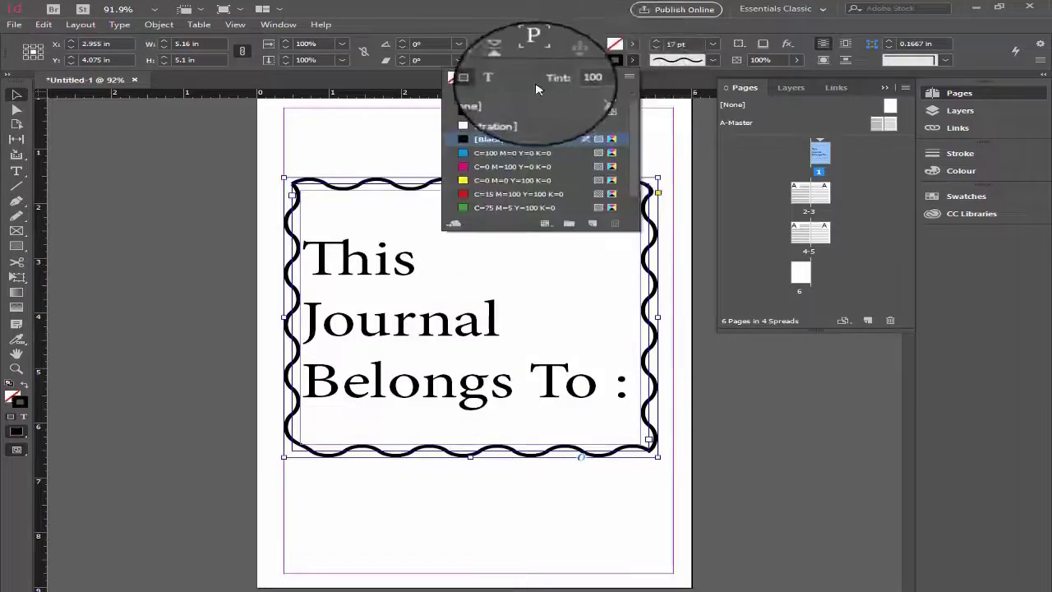
{"action": "left_click", "coordinate": [466, 102]}
{"action": "left_click", "coordinate": [189, 191]}
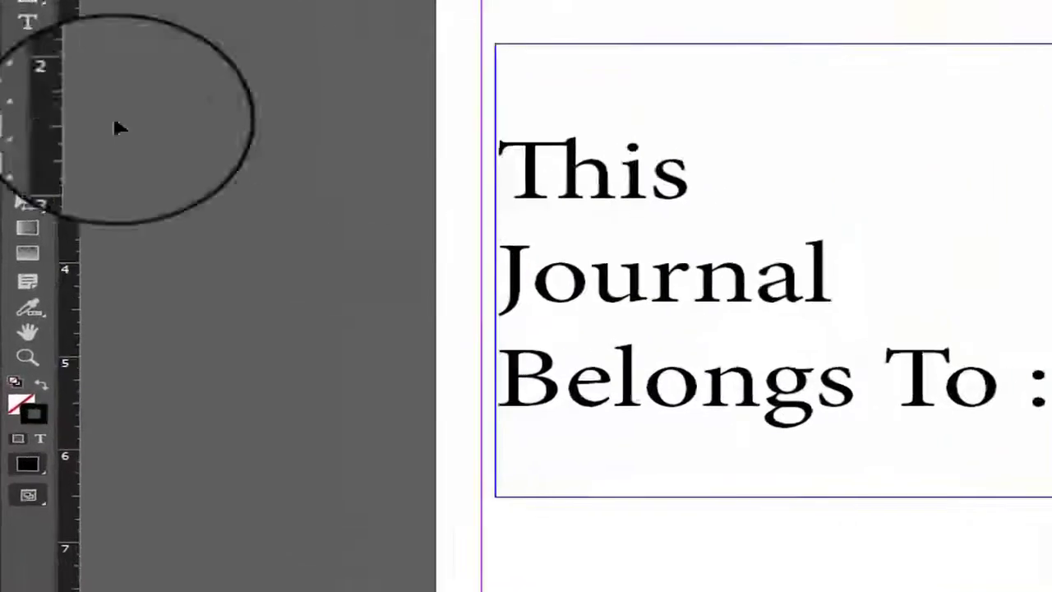
- Draw a rectangle about 5.01 in wide and 5.77 in tall around the ownership text on page 1
{"action": "left_click", "coordinate": [16, 246]}
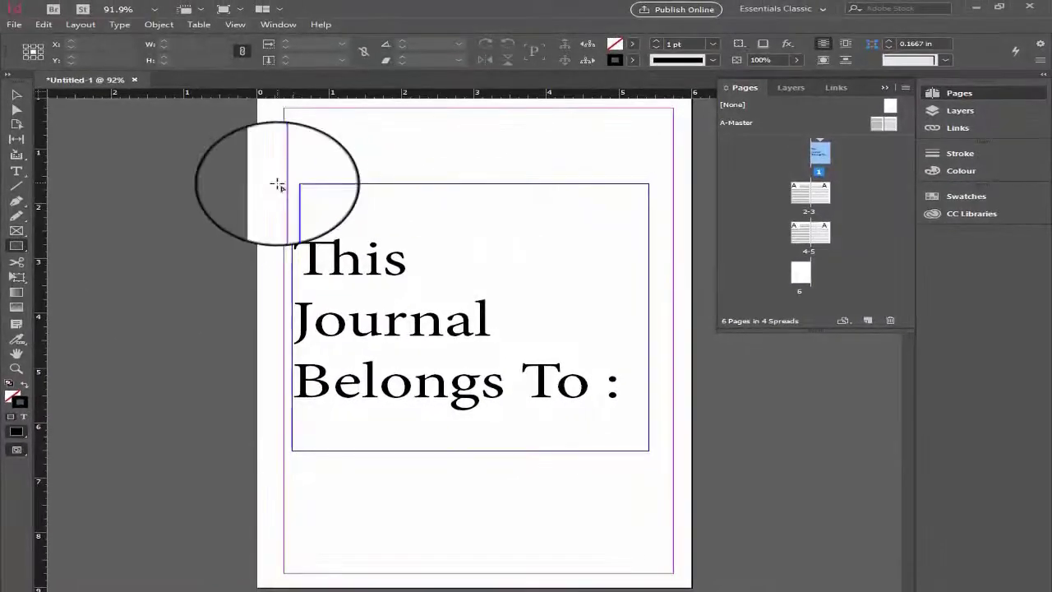
{"action": "mouse_move", "coordinate": [292, 177]}
{"action": "left_mouse_down"}
{"action": "mouse_move", "coordinate": [591, 369]}
{"action": "mouse_move", "coordinate": [610, 474]}
{"action": "mouse_move", "coordinate": [660, 467]}
{"action": "mouse_move", "coordinate": [655, 490]}
{"action": "left_mouse_up"}
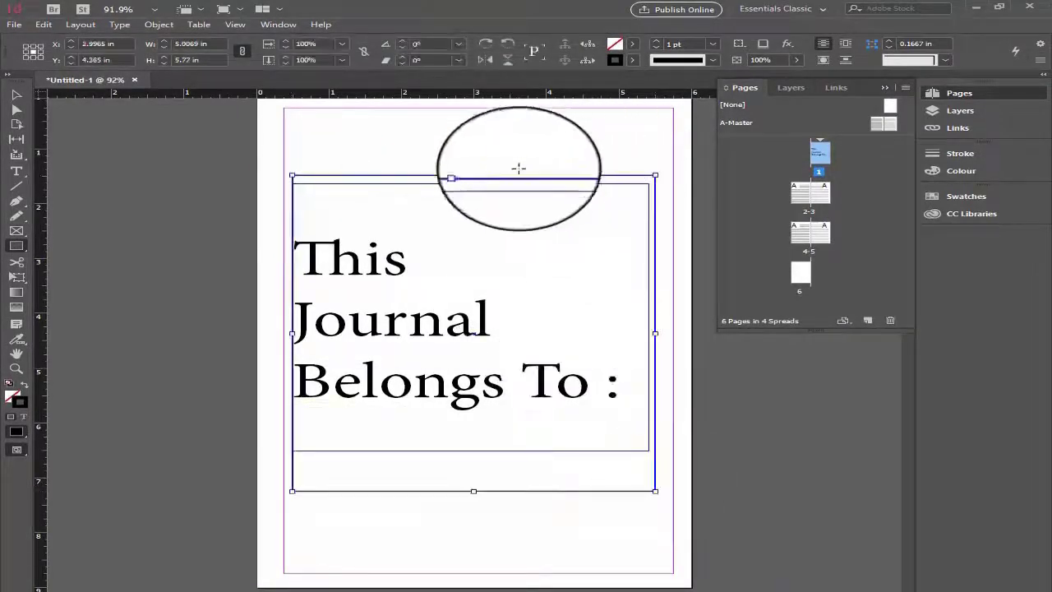
- Give the rectangle around the ownership text a Wavy stroke with a weight of 15 pt
{"action": "left_click", "coordinate": [712, 60]}
{"action": "left_click", "coordinate": [671, 270]}
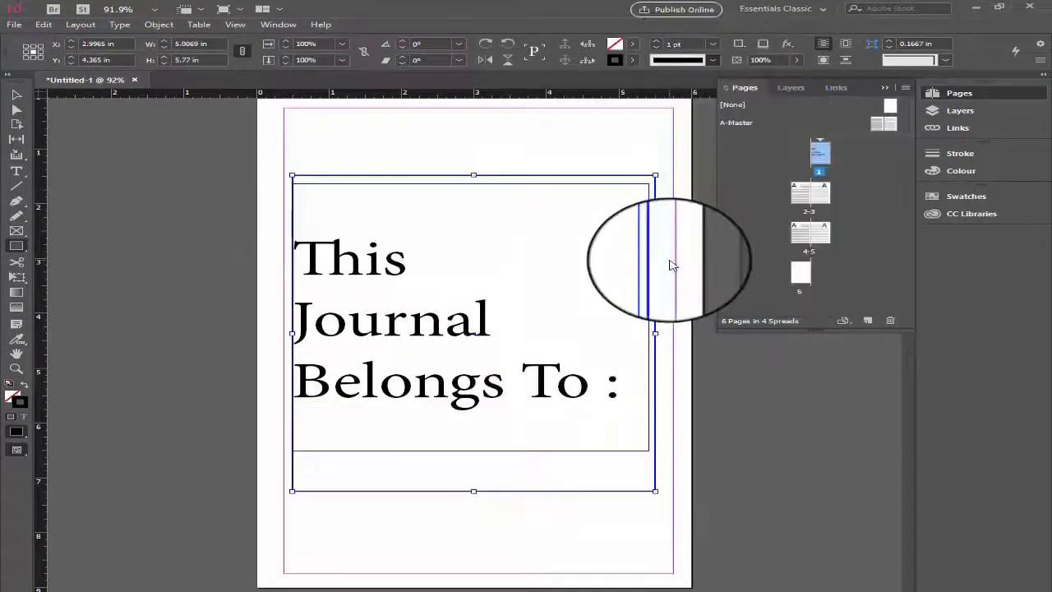
{"action": "left_click", "coordinate": [656, 40]}
{"action": "left_click", "coordinate": [657, 40]}
{"action": "left_click", "coordinate": [657, 40]}
{"action": "left_click", "coordinate": [657, 40]}
{"action": "left_click", "coordinate": [657, 40]}
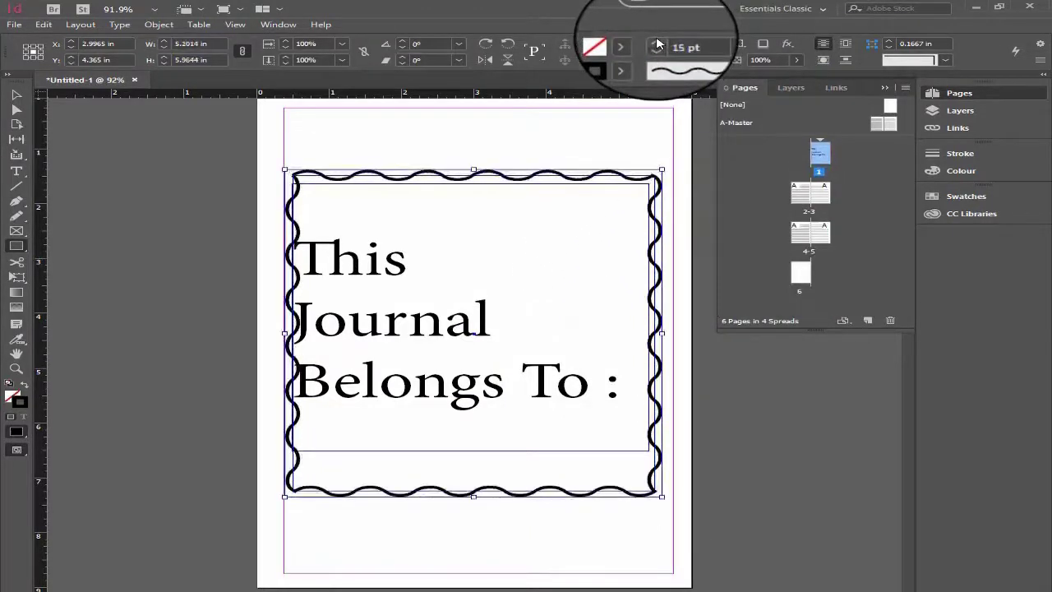
- Move the ownership text frame up and slightly right so the text sits inside the wavy border, and deselect it
{"action": "left_click", "coordinate": [15, 94]}
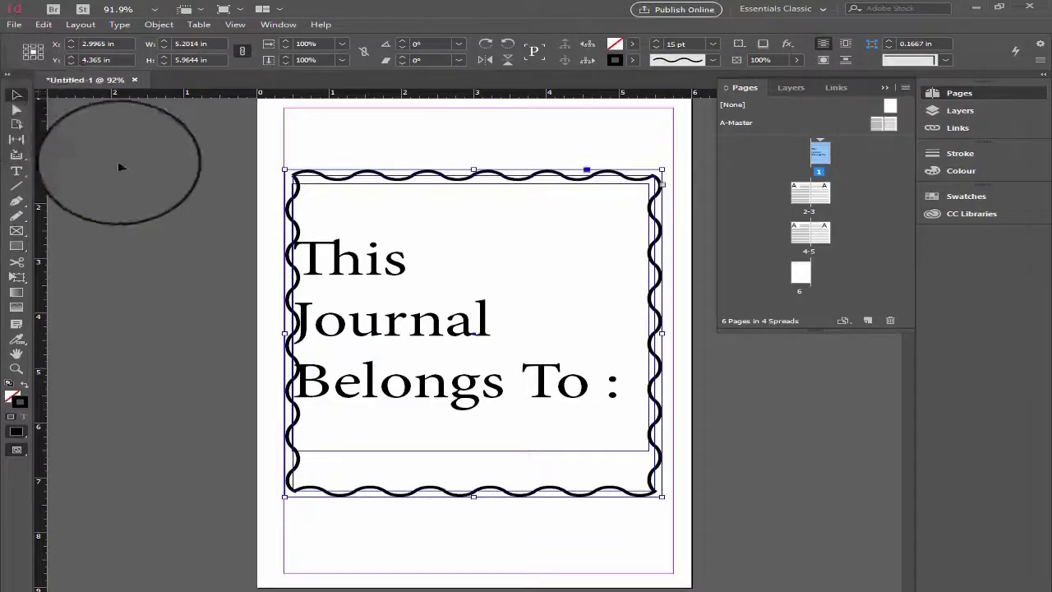
{"action": "left_click", "coordinate": [145, 186]}
{"action": "left_click_drag", "start_coordinate": [400, 261], "coordinate": [371, 233]}
{"action": "left_click", "coordinate": [145, 266]}
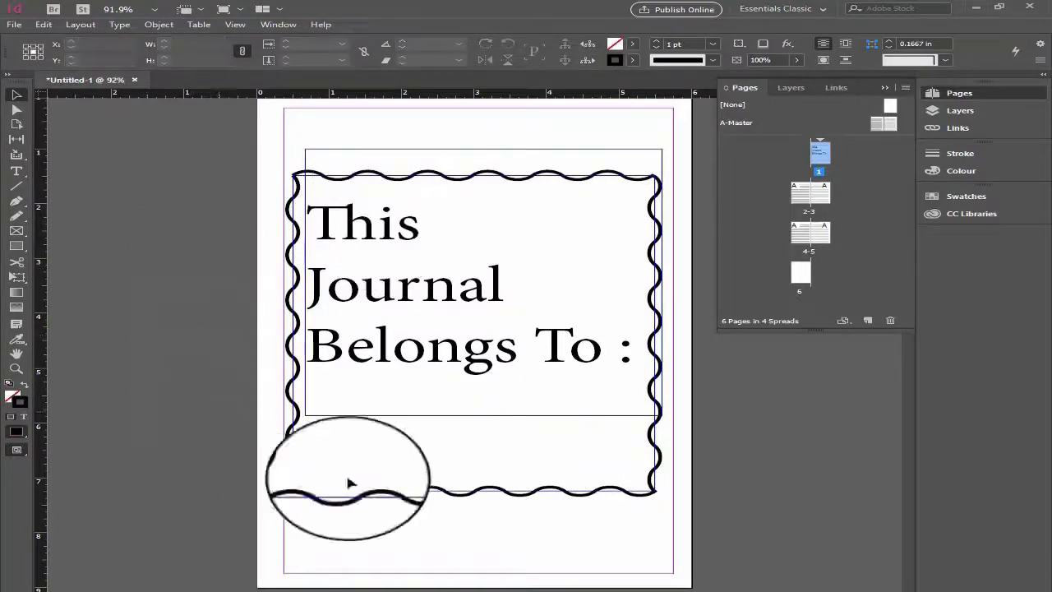
- Draw a horizontal line about 4.57 in long beneath the ownership text and place a copy of it just below
{"action": "left_click", "coordinate": [21, 189]}
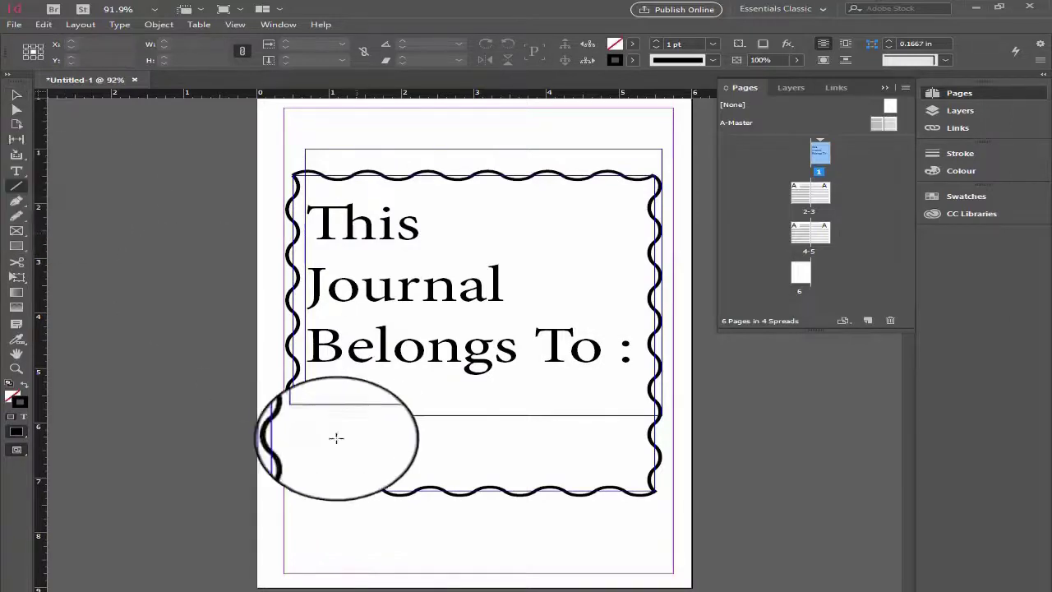
{"action": "left_click_drag", "start_coordinate": [309, 417], "coordinate": [444, 415]}
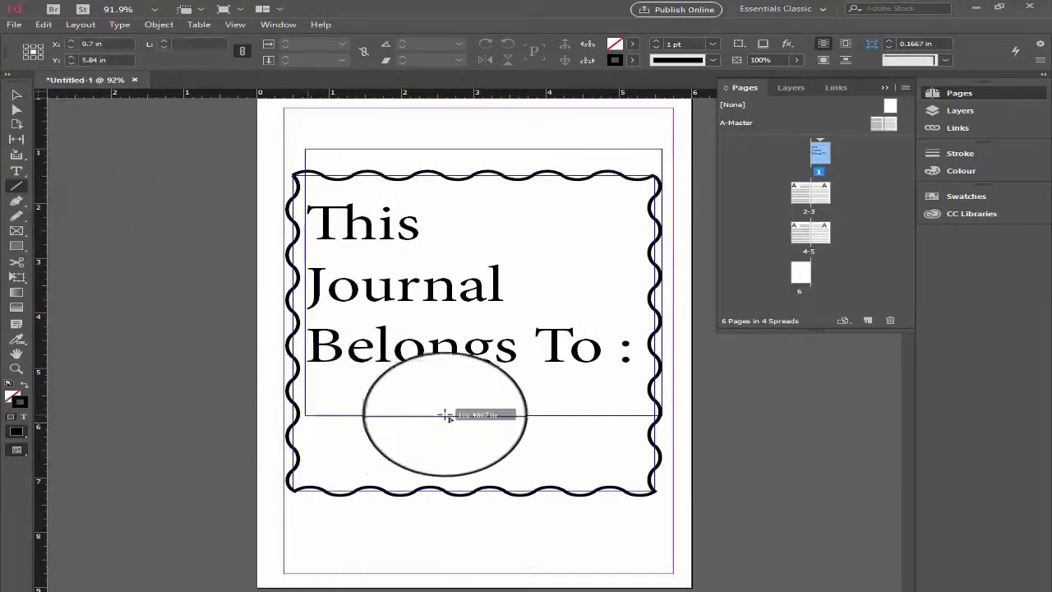
{"action": "left_click_drag", "start_coordinate": [581, 412], "coordinate": [637, 415]}
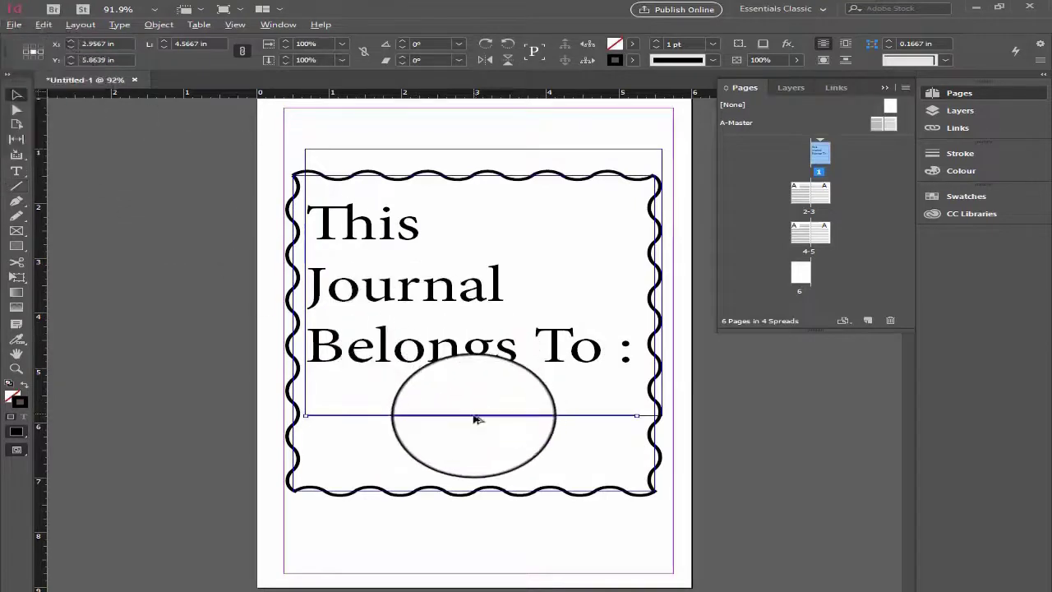
{"action": "left_click_drag", "start_coordinate": [474, 418], "coordinate": [484, 449]}
{"action": "left_click", "coordinate": [371, 481]}
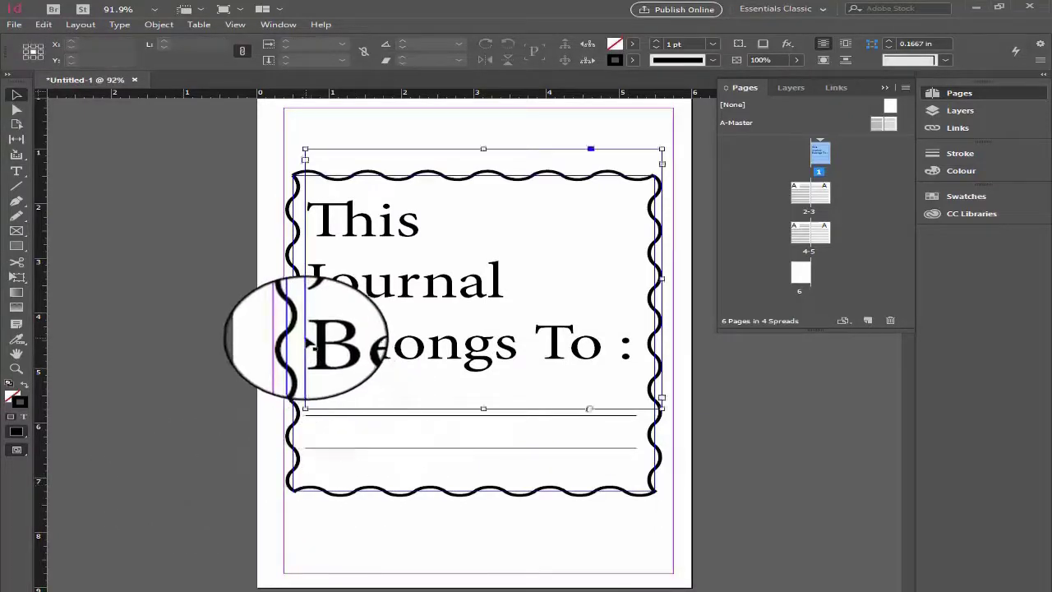
- Check the ownership text frame, then preview page 1 without guides and frame edges and return to normal view
{"action": "left_click", "coordinate": [305, 338]}
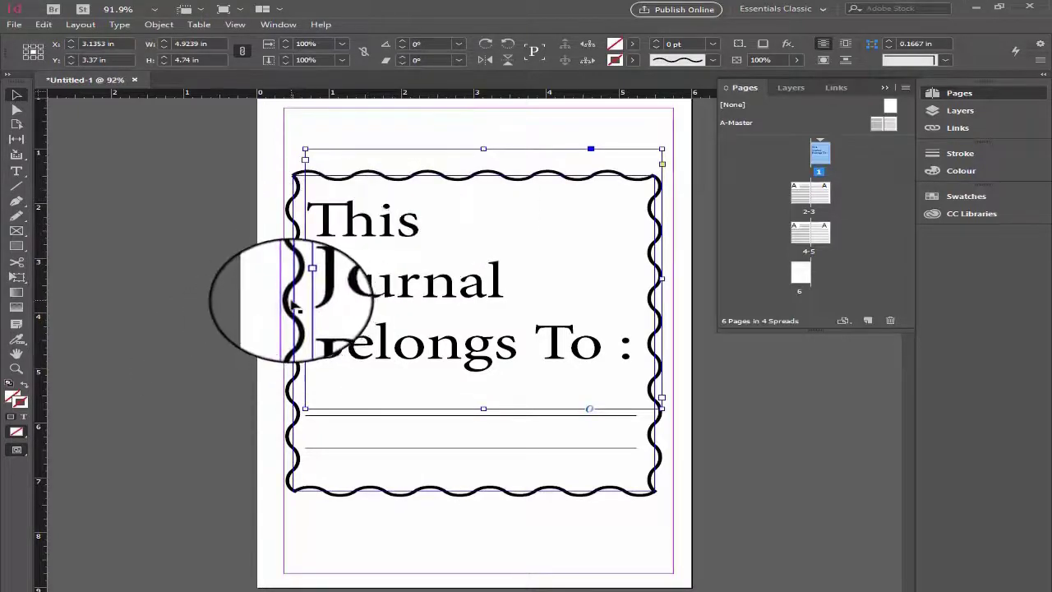
{"action": "left_click", "coordinate": [220, 318]}
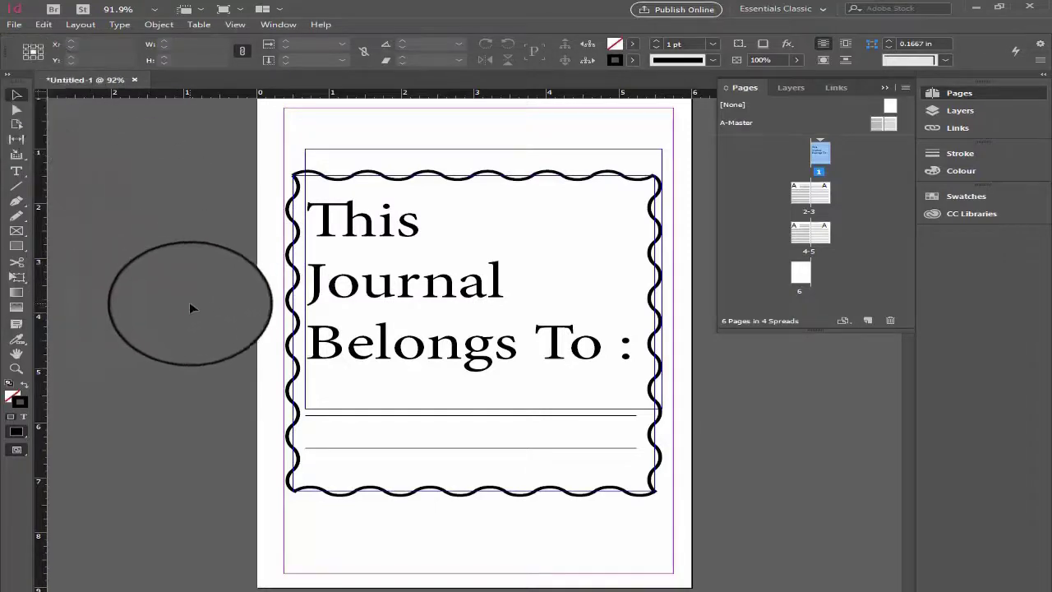
{"action": "key", "text": "w"}
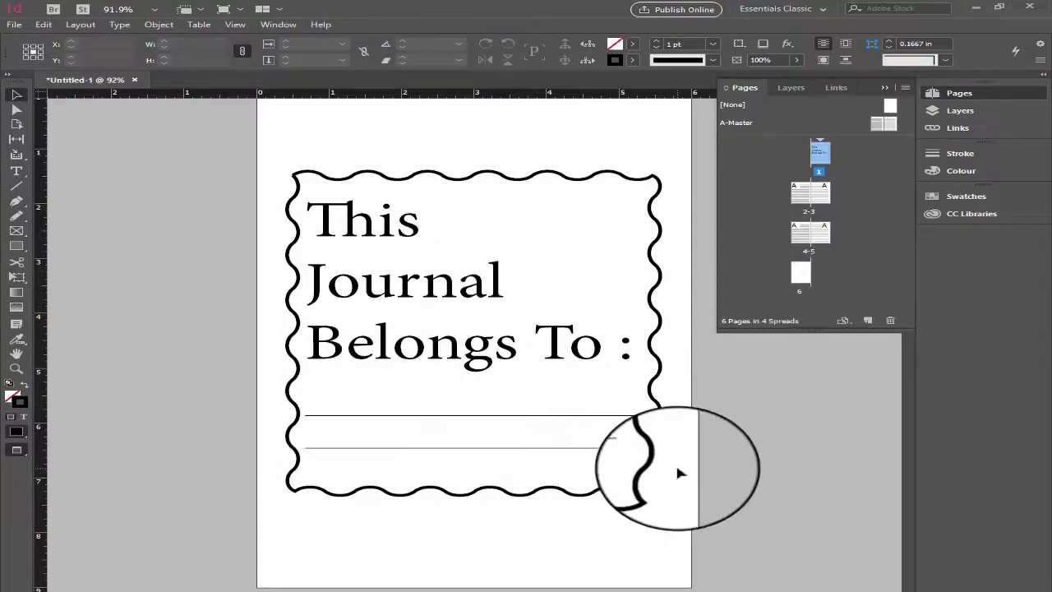
{"action": "key", "text": "w"}
{"action": "key", "text": "w"}
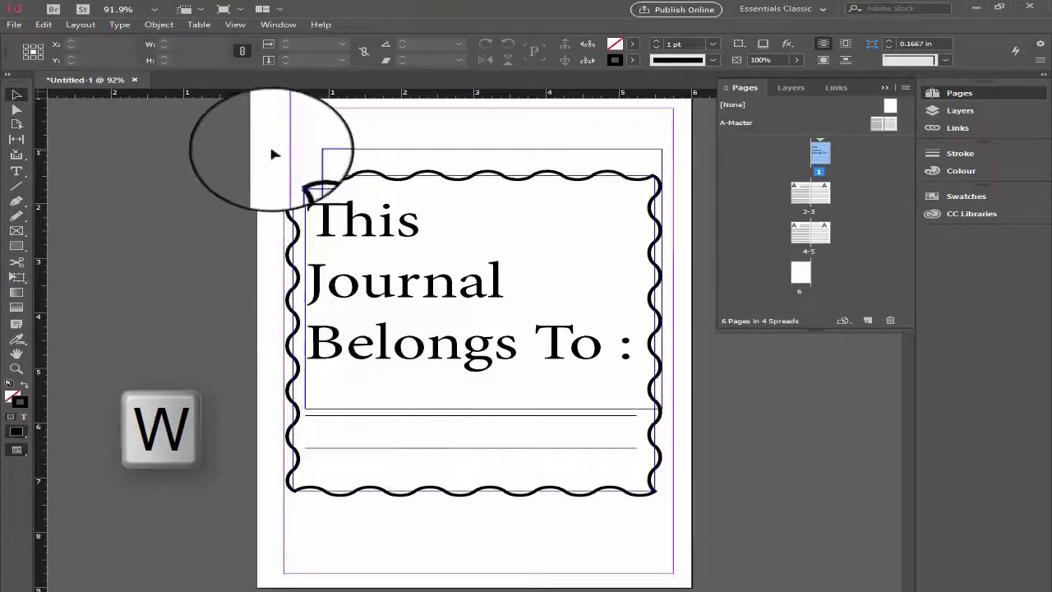
- Select the ownership text, border and both lines together and move them to about X 3.06 in, Y 4.5 in on page 1
{"action": "mouse_move", "coordinate": [272, 155]}
{"action": "left_mouse_down"}
{"action": "mouse_move", "coordinate": [576, 430]}
{"action": "mouse_move", "coordinate": [622, 535]}
{"action": "left_mouse_up"}
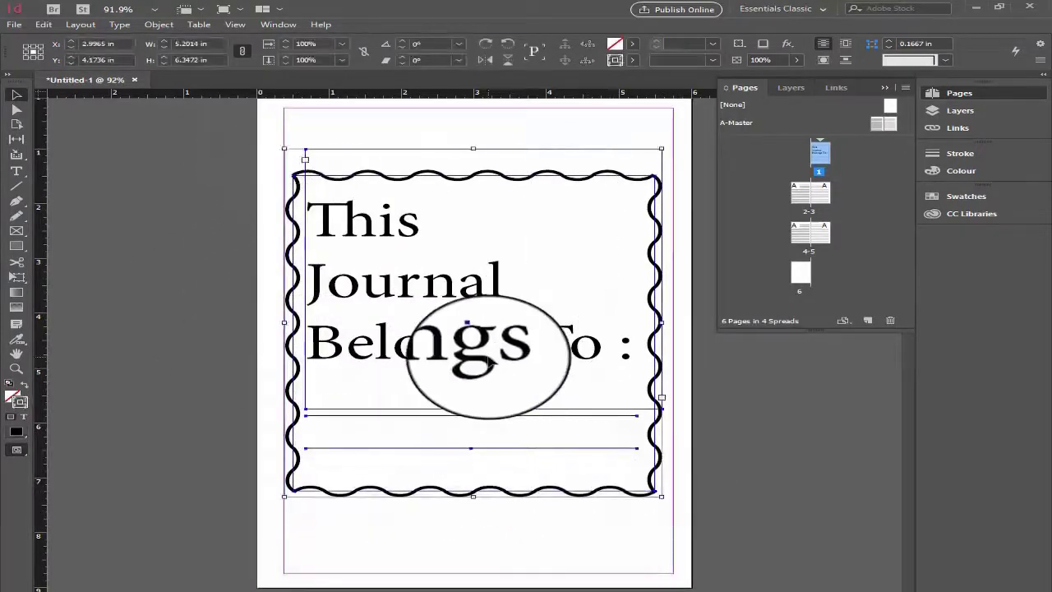
{"action": "left_click_drag", "start_coordinate": [487, 349], "coordinate": [496, 372]}
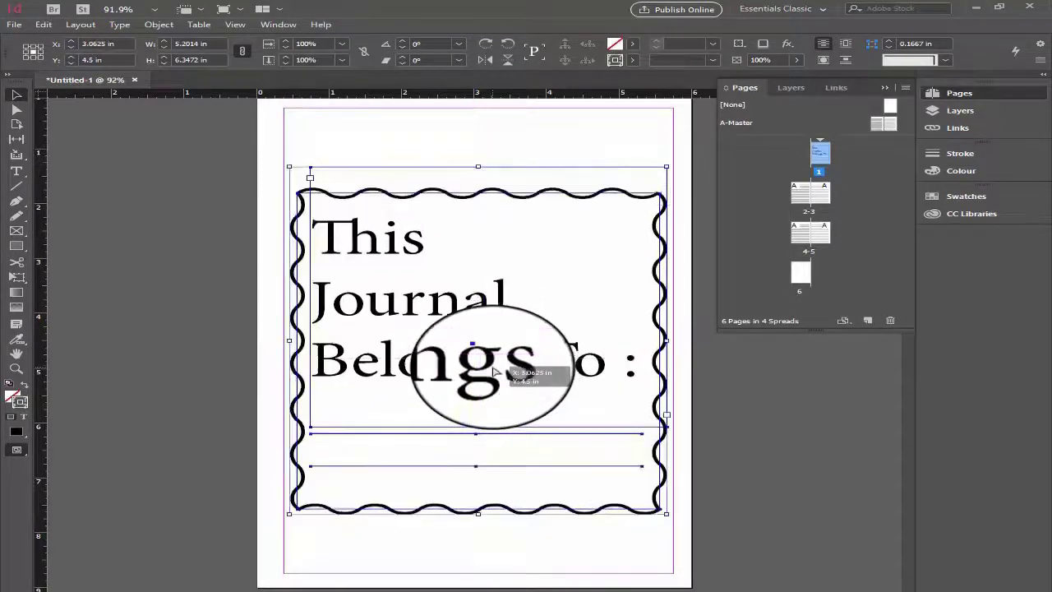
{"action": "left_click", "coordinate": [168, 349]}
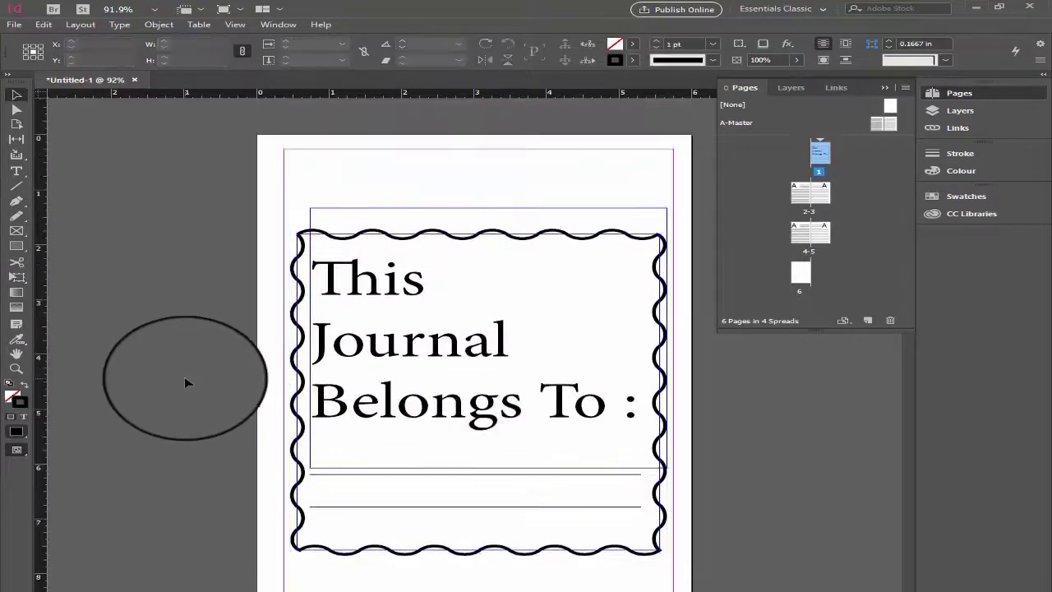
- Examine the repositioned ownership design on page 1 in preview mode, and return to normal view
{"action": "key", "text": "w"}
{"action": "scroll", "coordinate": [190, 369], "scroll_direction": "down", "scroll_amount": 1}
{"action": "scroll", "coordinate": [198, 370], "scroll_direction": "down", "scroll_amount": 4}
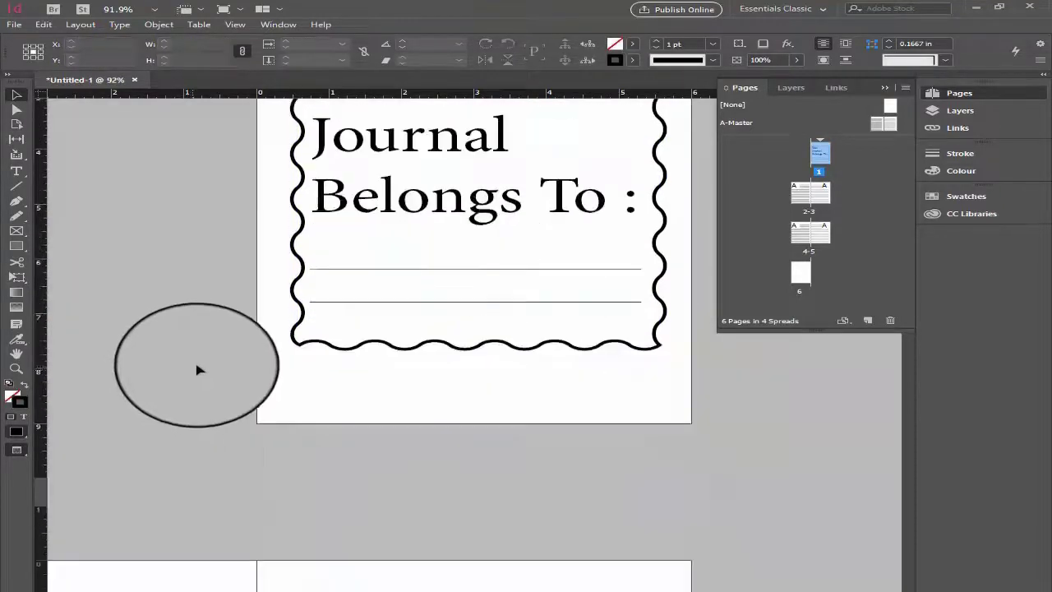
{"action": "scroll", "coordinate": [200, 369], "scroll_direction": "up", "scroll_amount": 4}
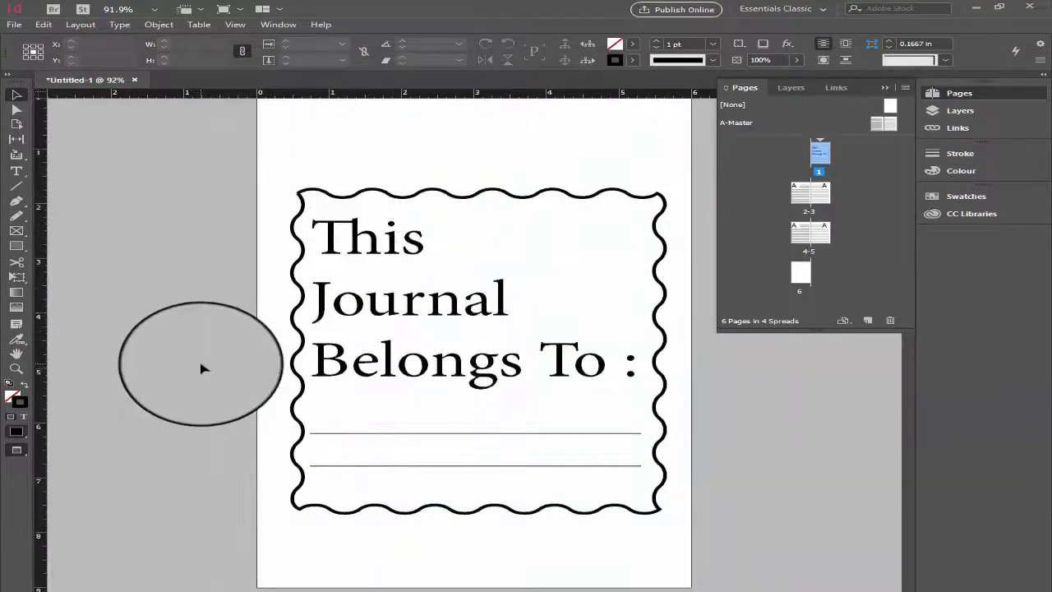
{"action": "scroll", "coordinate": [203, 369], "scroll_direction": "up", "scroll_amount": 1}
{"action": "scroll", "coordinate": [204, 369], "scroll_direction": "down", "scroll_amount": 1}
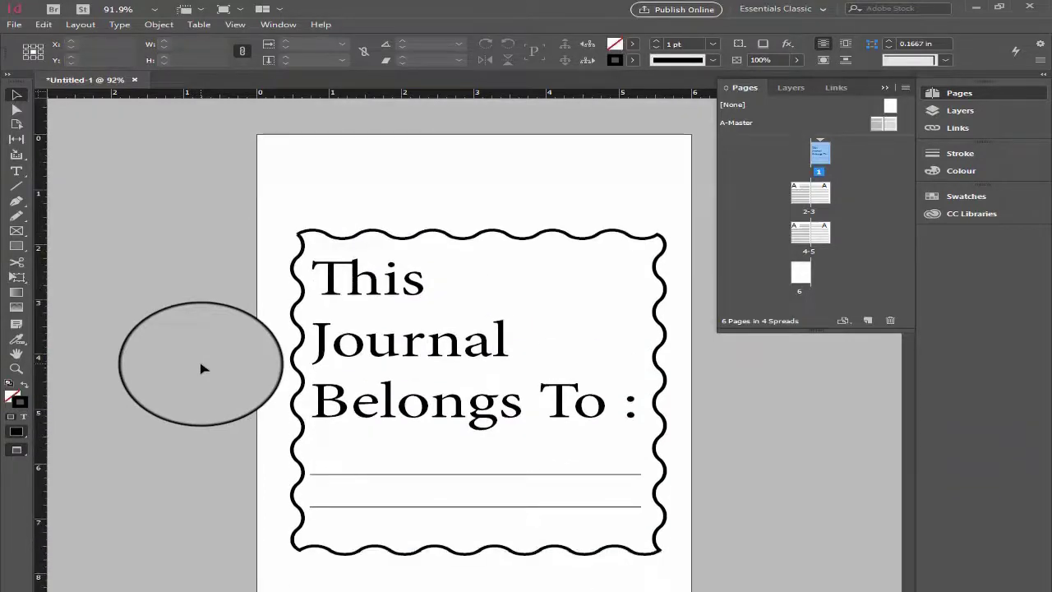
{"action": "key", "text": "w"}
- Select all the ruled lines across the A-Master spread and set their stroke type to Dotted
{"action": "scroll", "coordinate": [202, 365], "scroll_direction": "down", "scroll_amount": 11}
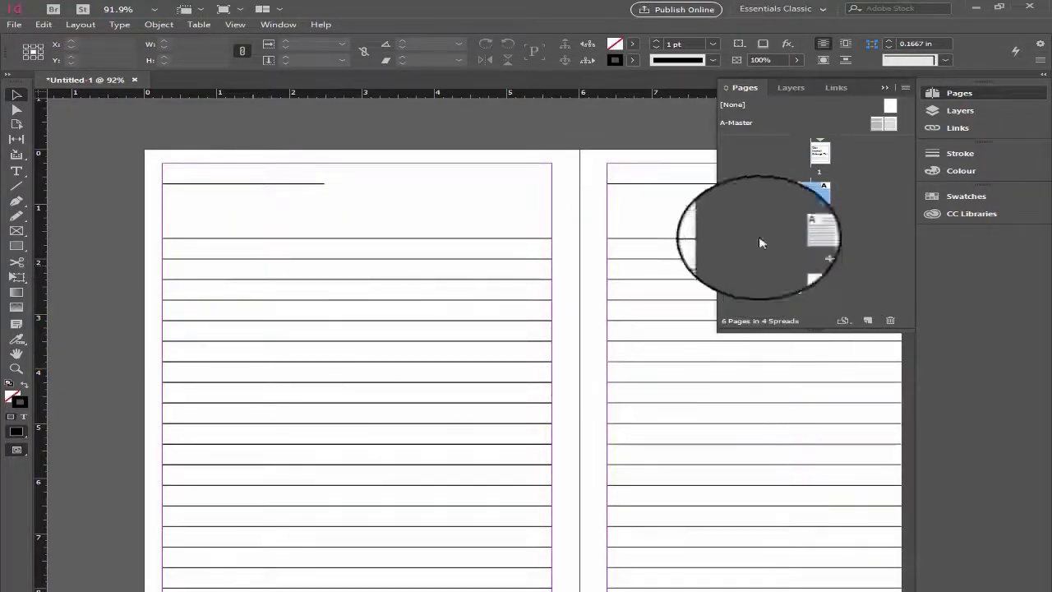
{"action": "left_click_drag", "start_coordinate": [878, 131], "coordinate": [725, 542]}
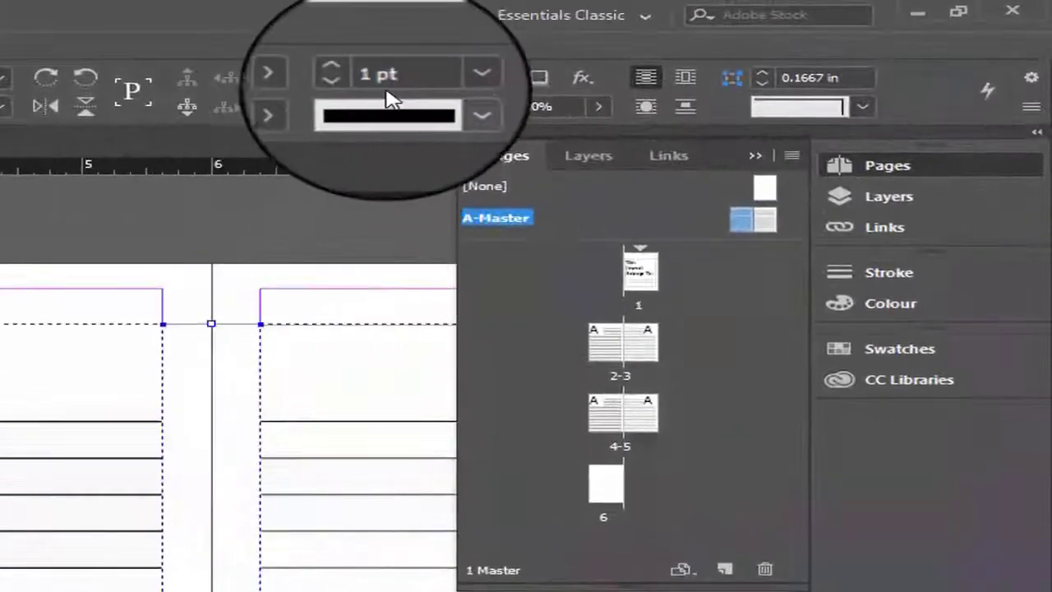
{"action": "left_click", "coordinate": [643, 67]}
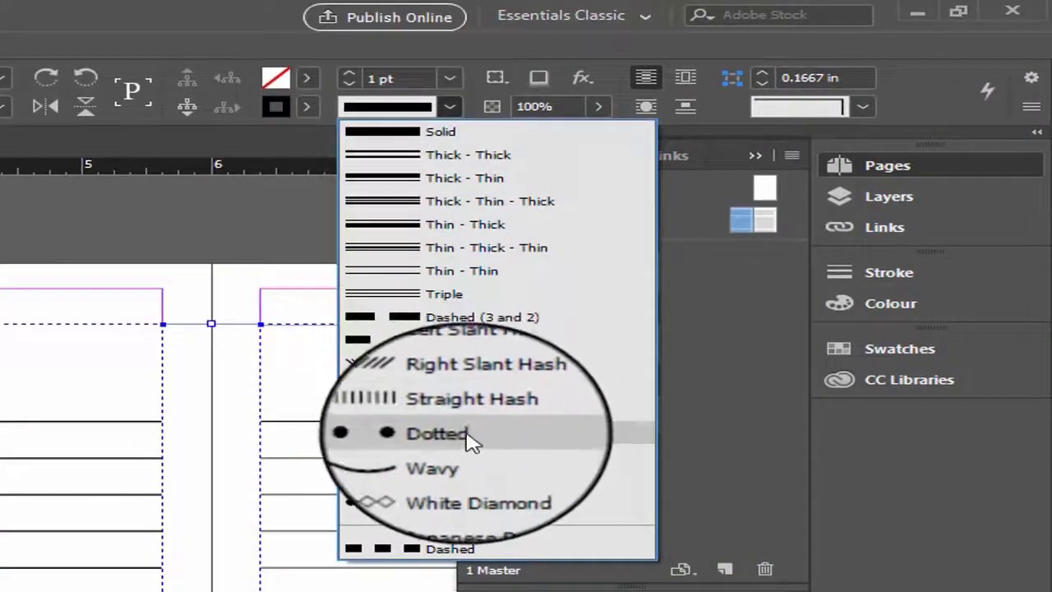
{"action": "left_click", "coordinate": [460, 437]}
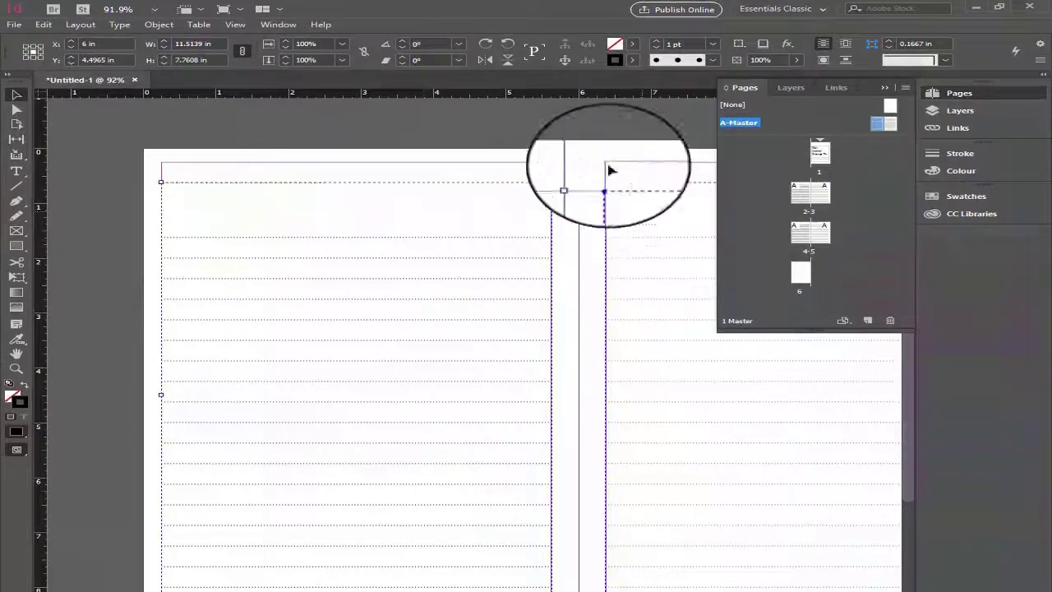
- Reduce the stroke weight of the dotted lines on the A-Master spread, deselect them and check how they look
{"action": "left_click", "coordinate": [674, 50]}
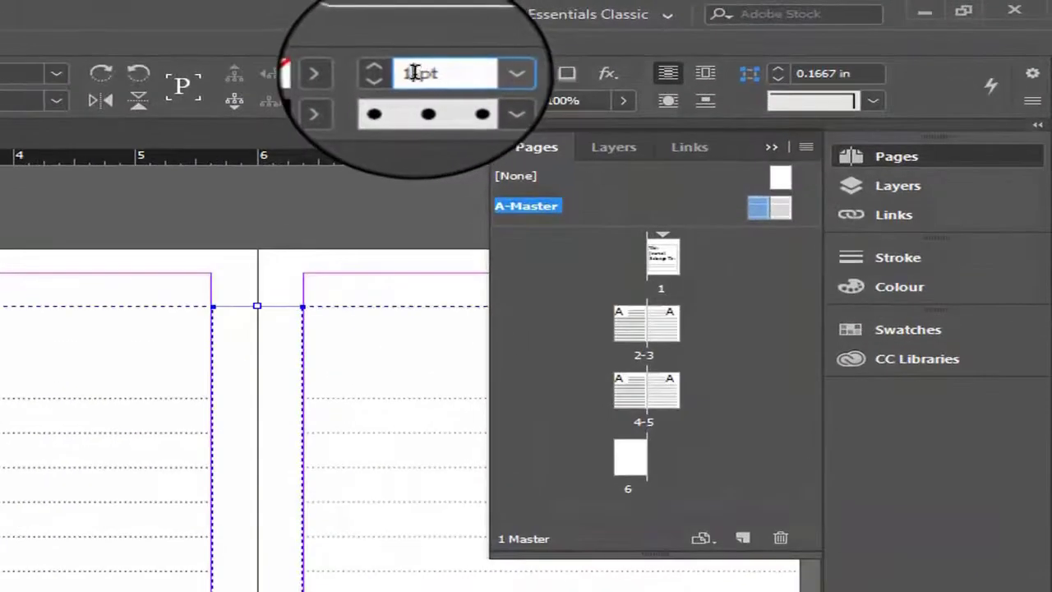
{"action": "left_click_drag", "start_coordinate": [415, 74], "coordinate": [387, 71]}
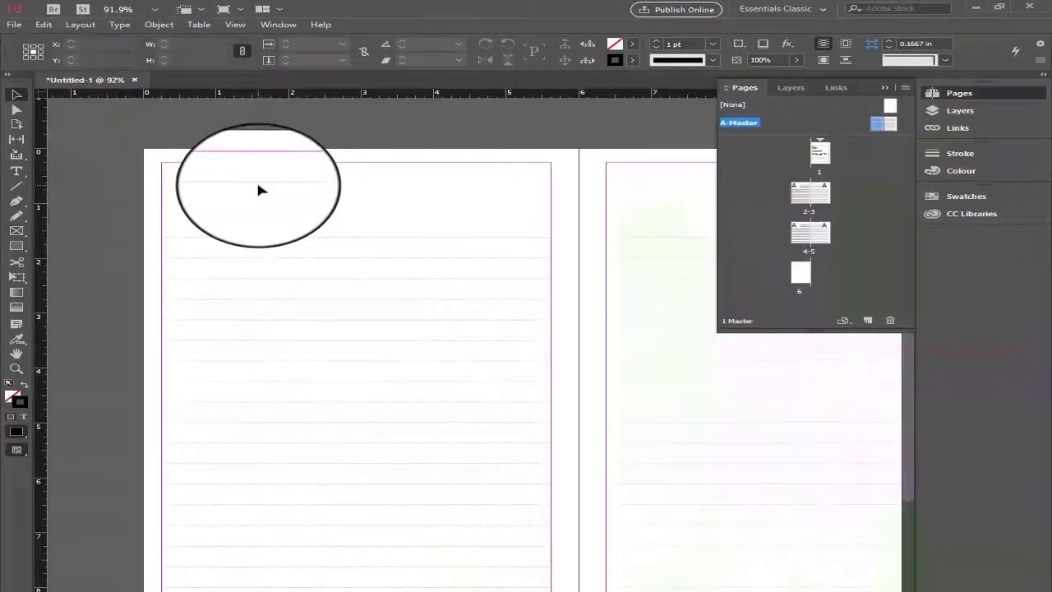
{"action": "key", "text": "ctrl+equal"}
{"action": "key", "text": "ctrl+equal"}
{"action": "key", "text": "ctrl+equal"}
{"action": "key", "text": "ctrl+minus"}
{"action": "key", "text": "ctrl+minus"}
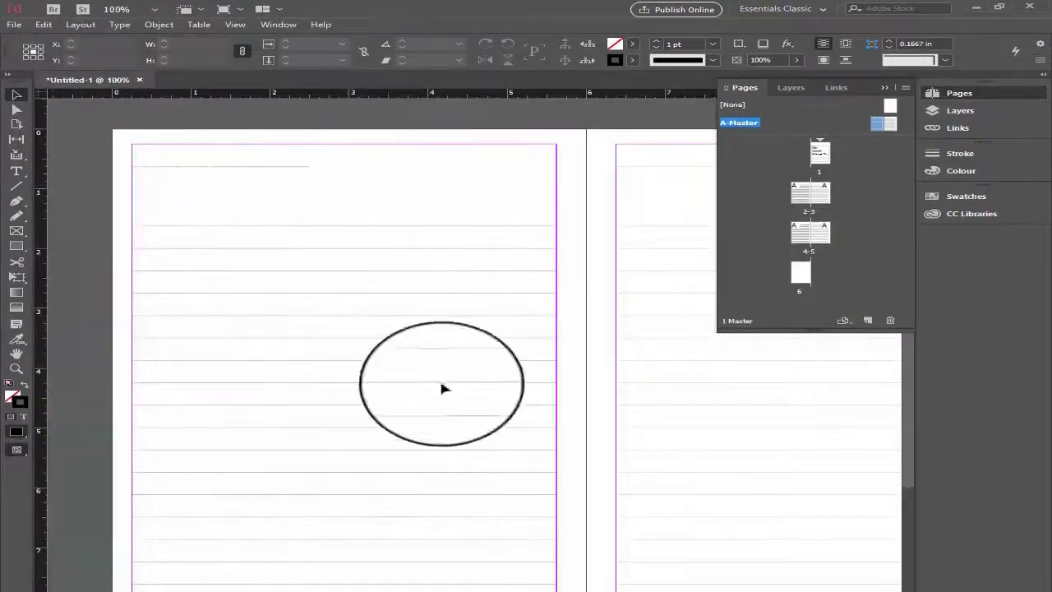
{"action": "scroll", "coordinate": [642, 357], "scroll_direction": "up", "scroll_amount": 2}
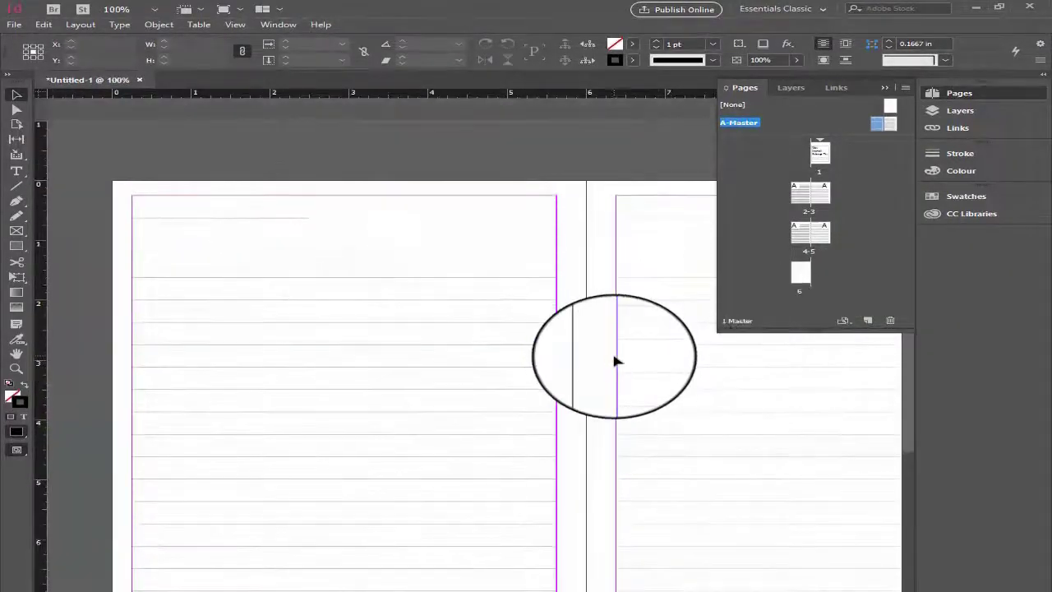
- Insert 20 pages based on A-Master before page 6, keeping the blank page at the end
{"action": "double_click", "coordinate": [819, 152]}
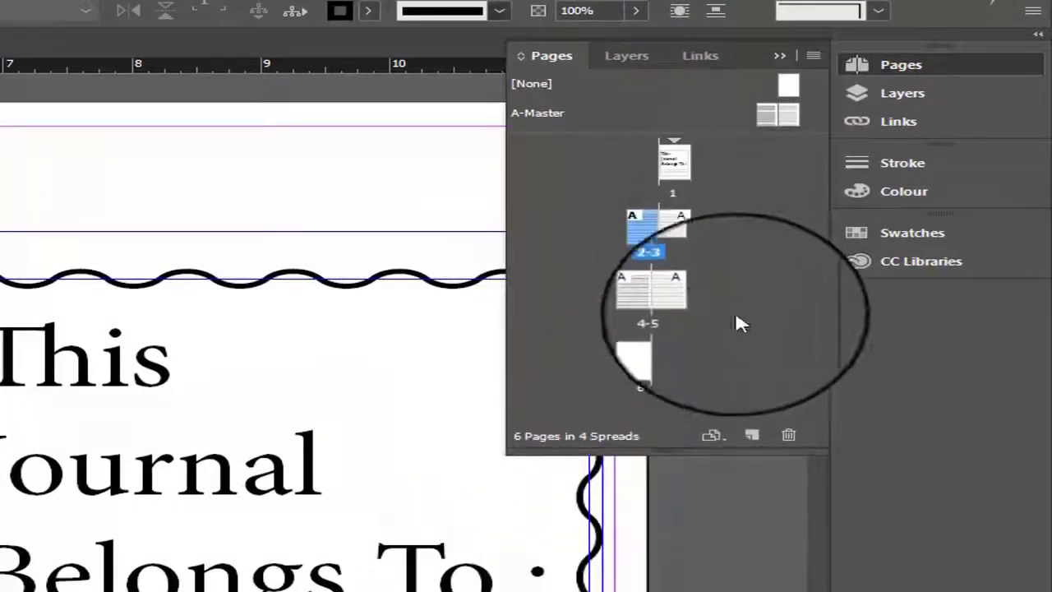
{"action": "right_click", "coordinate": [550, 355]}
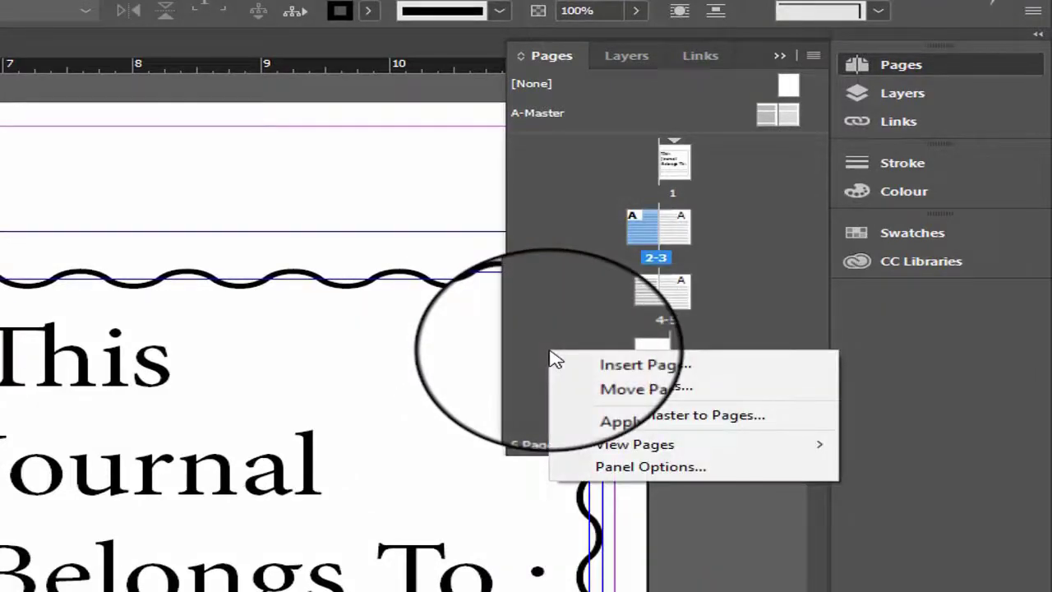
{"action": "left_click", "coordinate": [603, 364]}
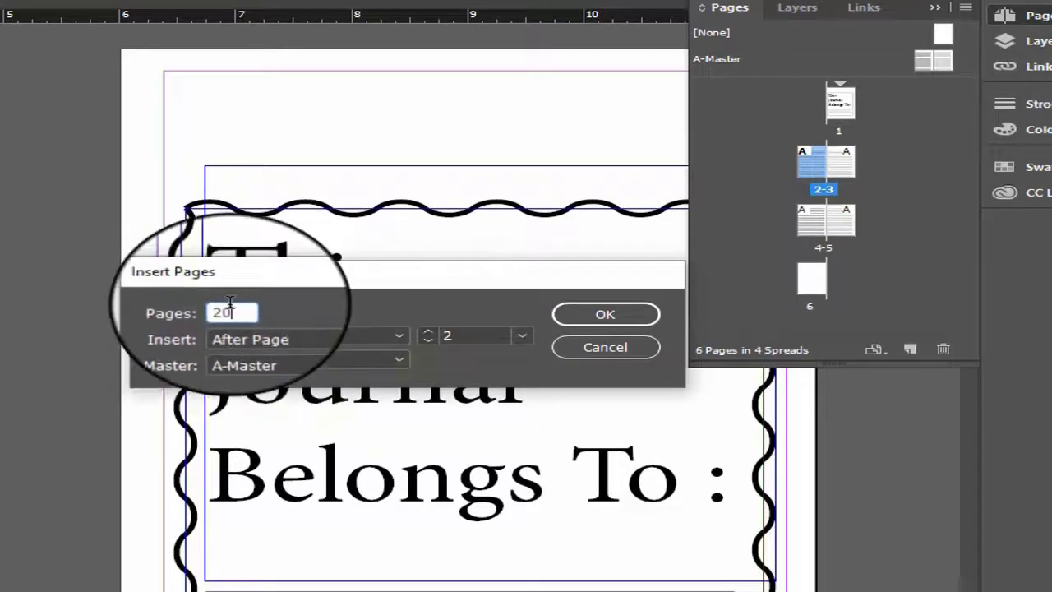
{"action": "double_click", "coordinate": [459, 329]}
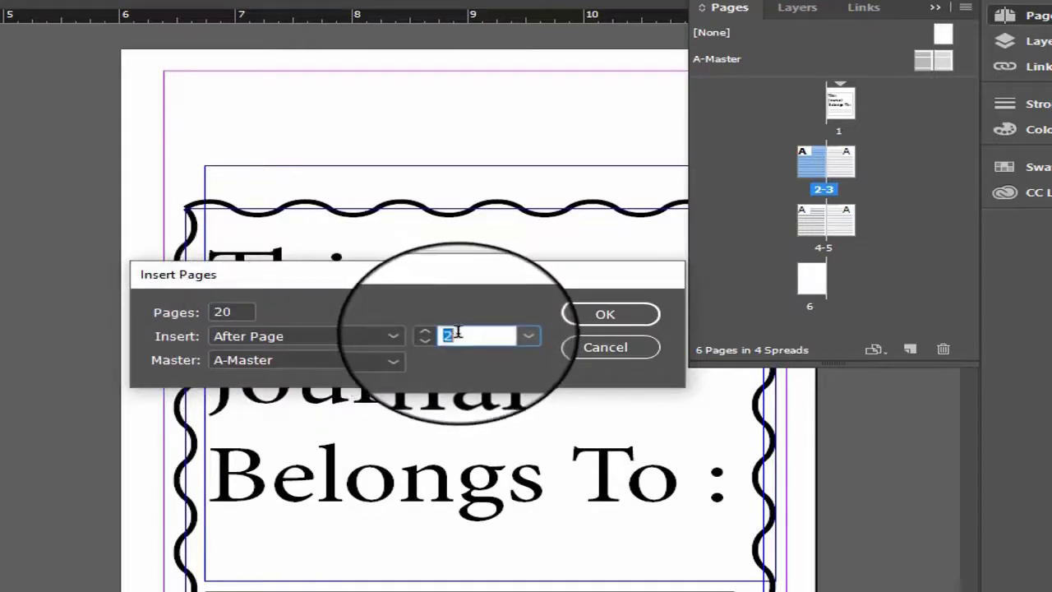
{"action": "type", "text": "6"}
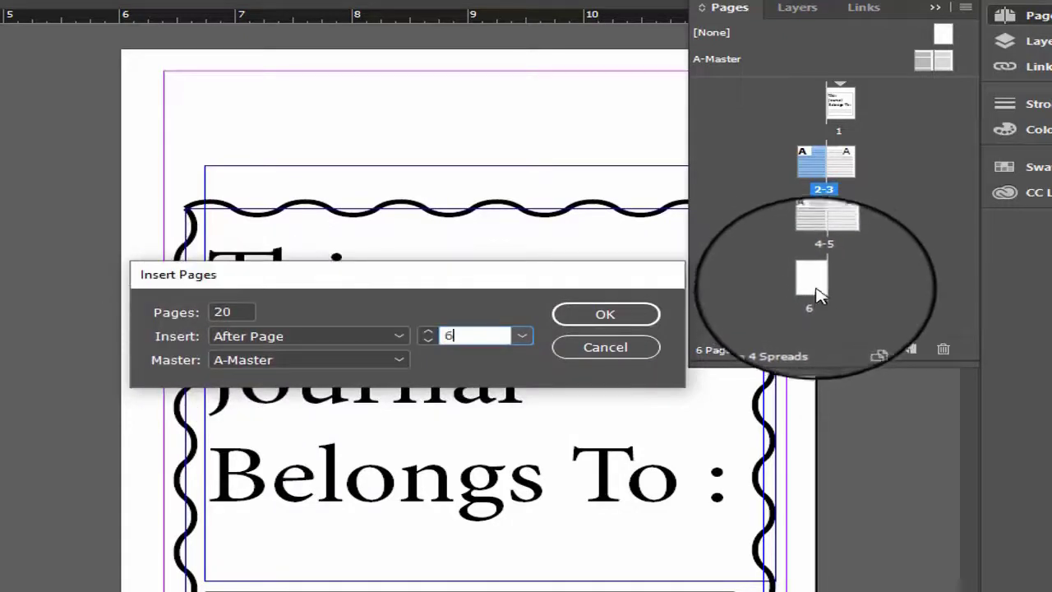
{"action": "left_click", "coordinate": [341, 337]}
{"action": "left_click", "coordinate": [275, 374]}
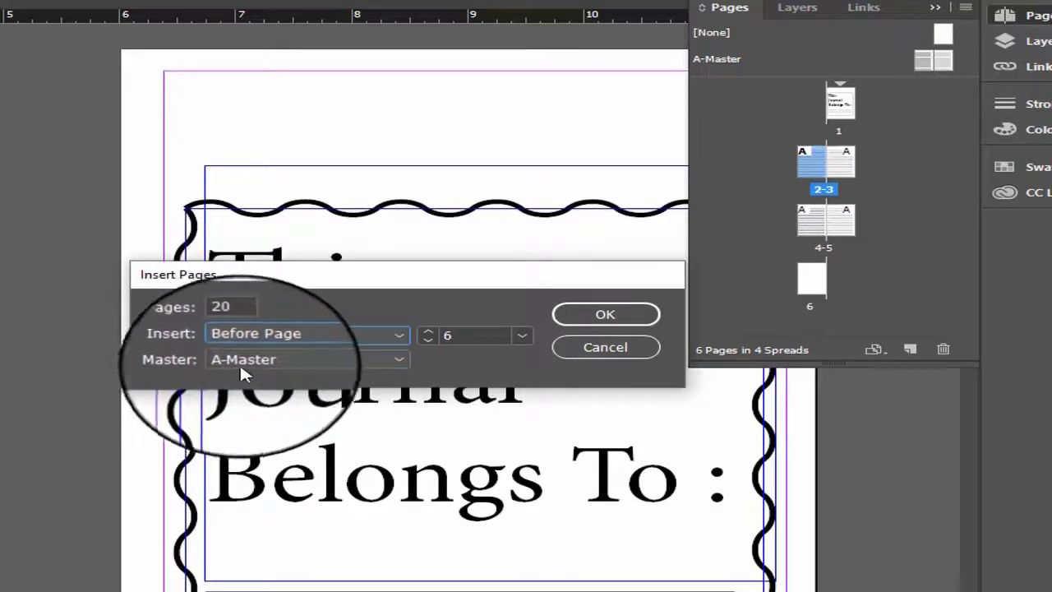
{"action": "left_click", "coordinate": [282, 360]}
{"action": "left_click", "coordinate": [271, 380]}
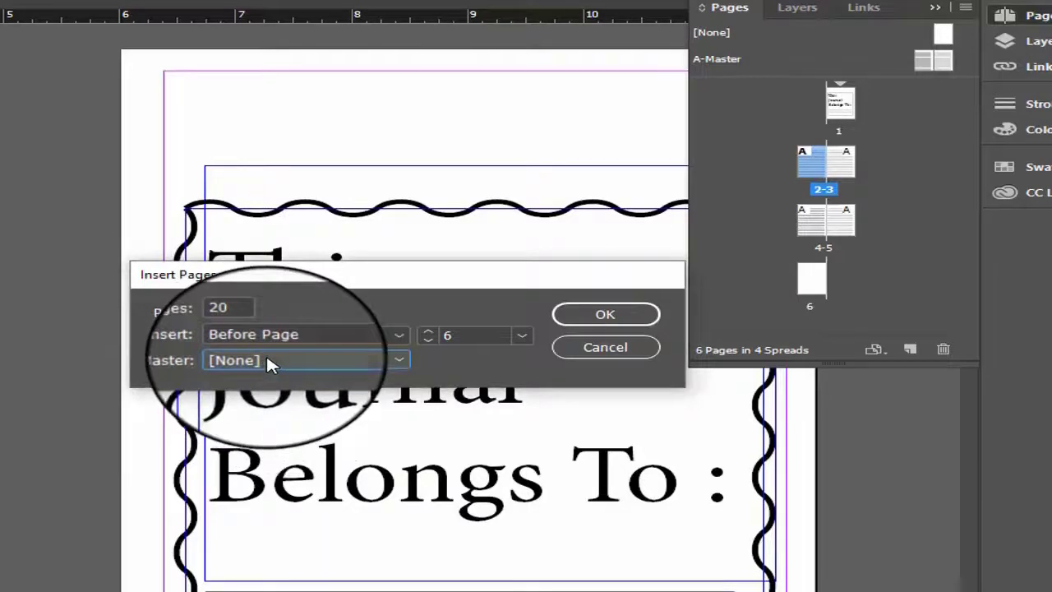
{"action": "left_click", "coordinate": [267, 360]}
{"action": "left_click", "coordinate": [284, 399]}
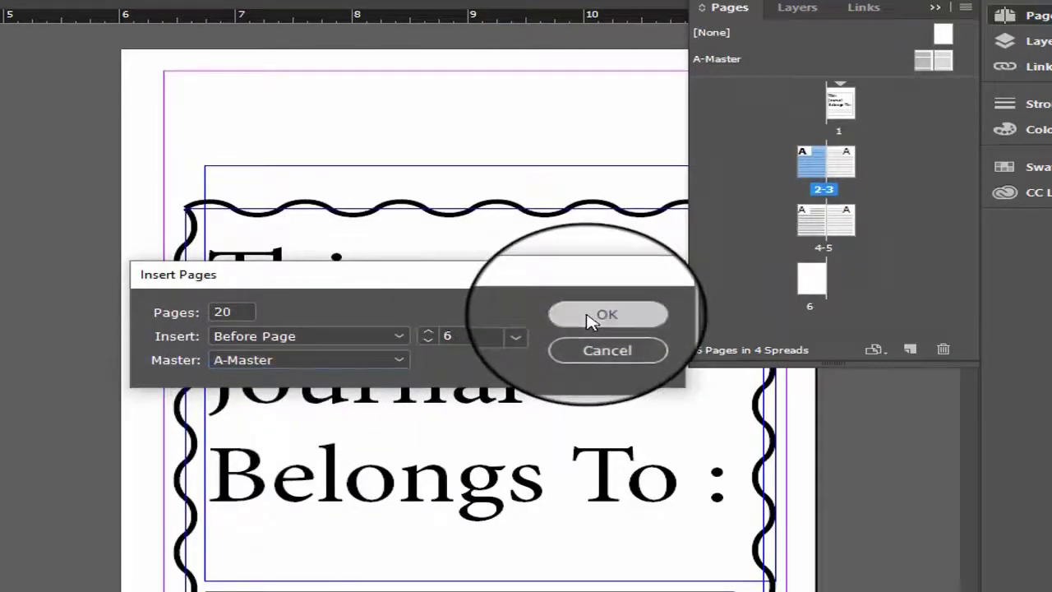
{"action": "left_click", "coordinate": [606, 314]}
{"action": "scroll", "coordinate": [878, 235], "scroll_direction": "down", "scroll_amount": 1}
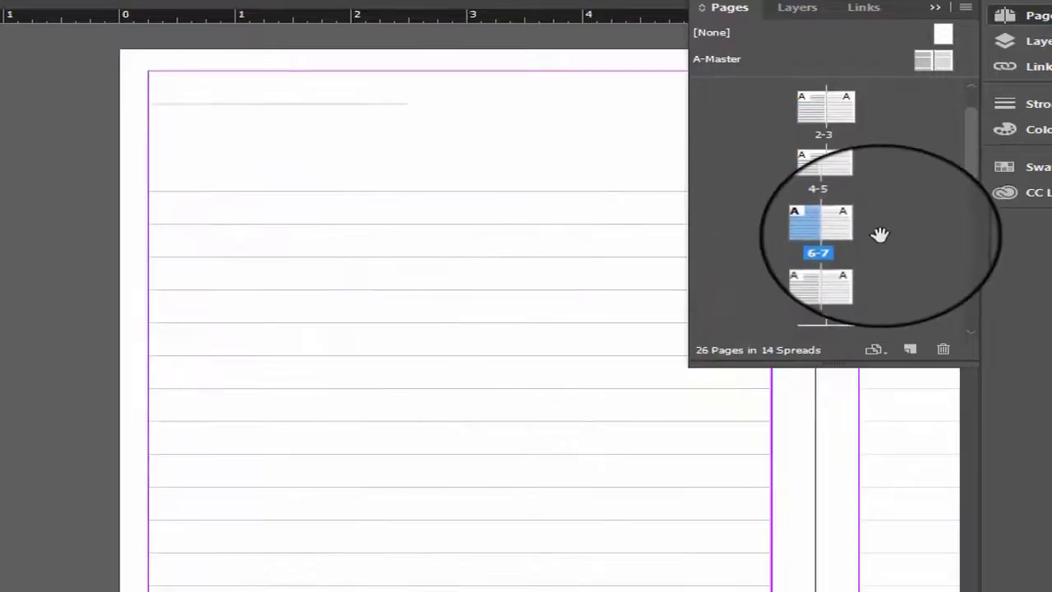
- Examine the inserted lined pages in the page overview and in the document, down to the last blank page
{"action": "scroll", "coordinate": [863, 255], "scroll_direction": "down", "scroll_amount": 6}
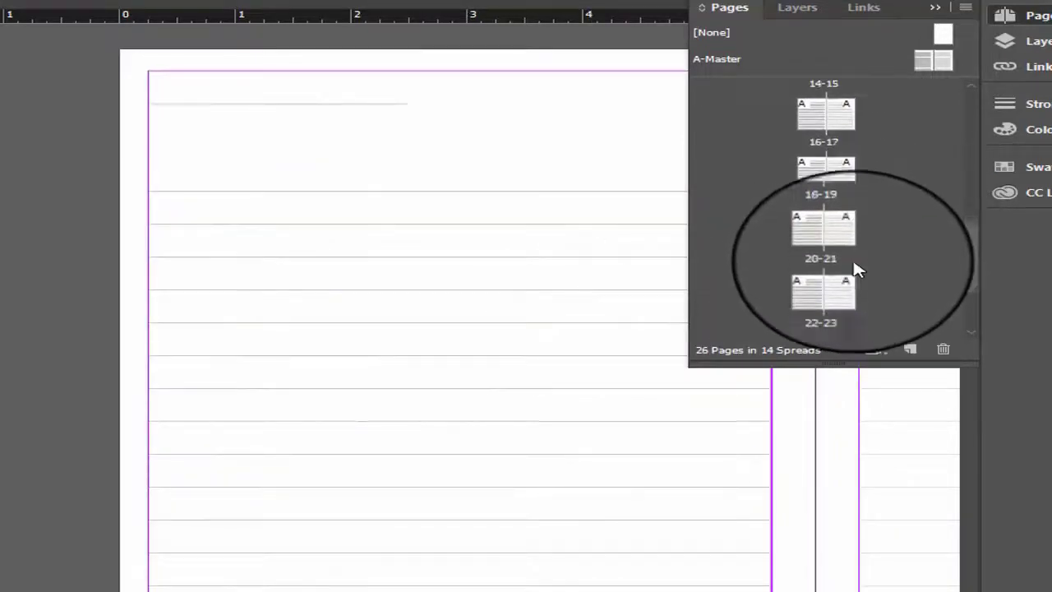
{"action": "scroll", "coordinate": [855, 271], "scroll_direction": "down", "scroll_amount": 2}
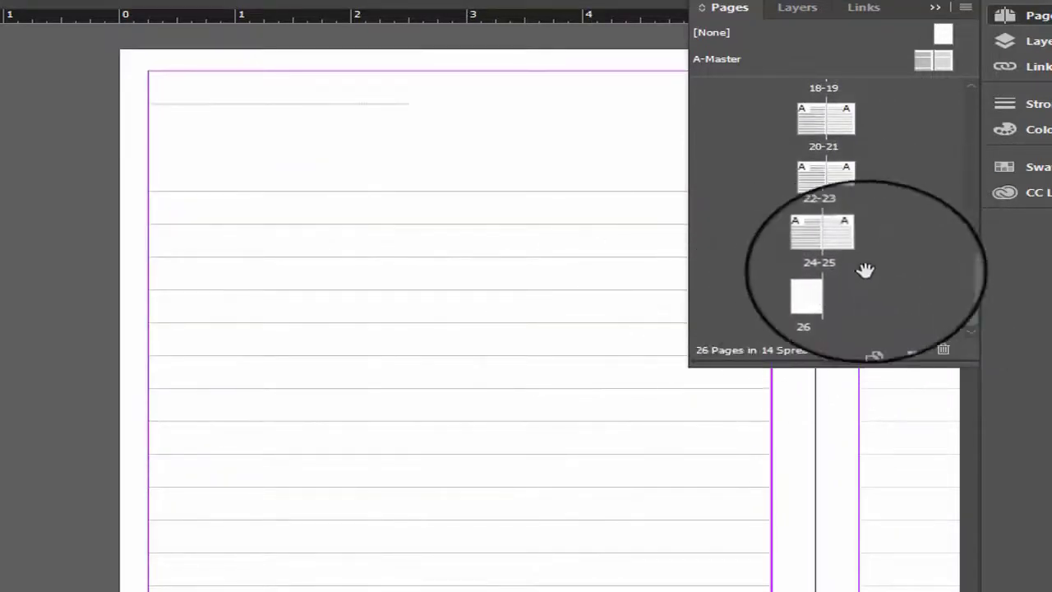
{"action": "scroll", "coordinate": [909, 272], "scroll_direction": "up", "scroll_amount": 1}
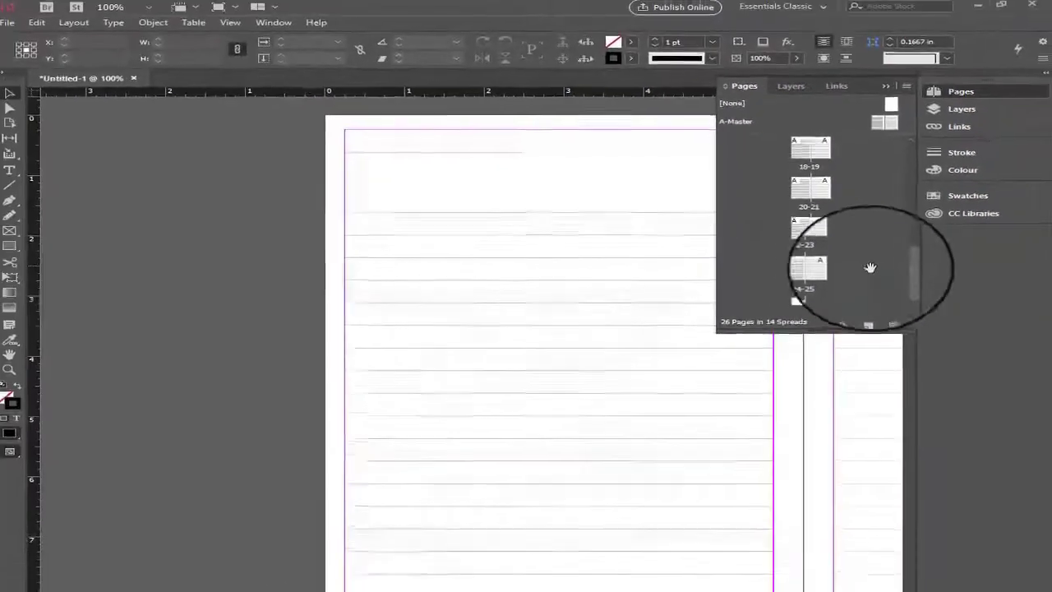
{"action": "scroll", "coordinate": [863, 263], "scroll_direction": "up", "scroll_amount": 3}
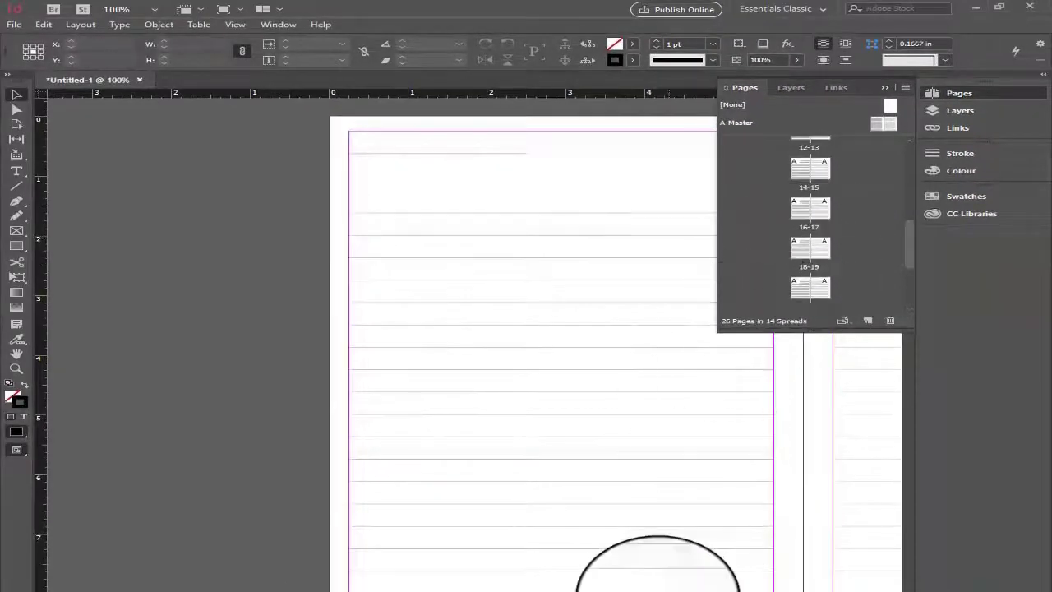
{"action": "left_click_drag", "start_coordinate": [647, 590], "coordinate": [699, 591]}
{"action": "scroll", "coordinate": [650, 430], "scroll_direction": "down", "scroll_amount": 8}
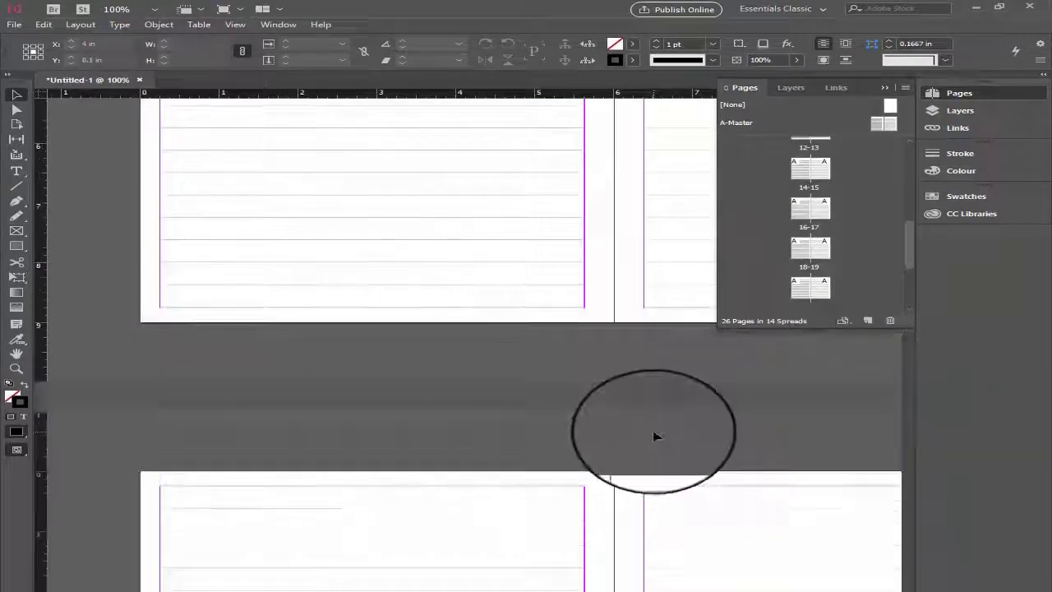
{"action": "scroll", "coordinate": [652, 428], "scroll_direction": "down", "scroll_amount": 10}
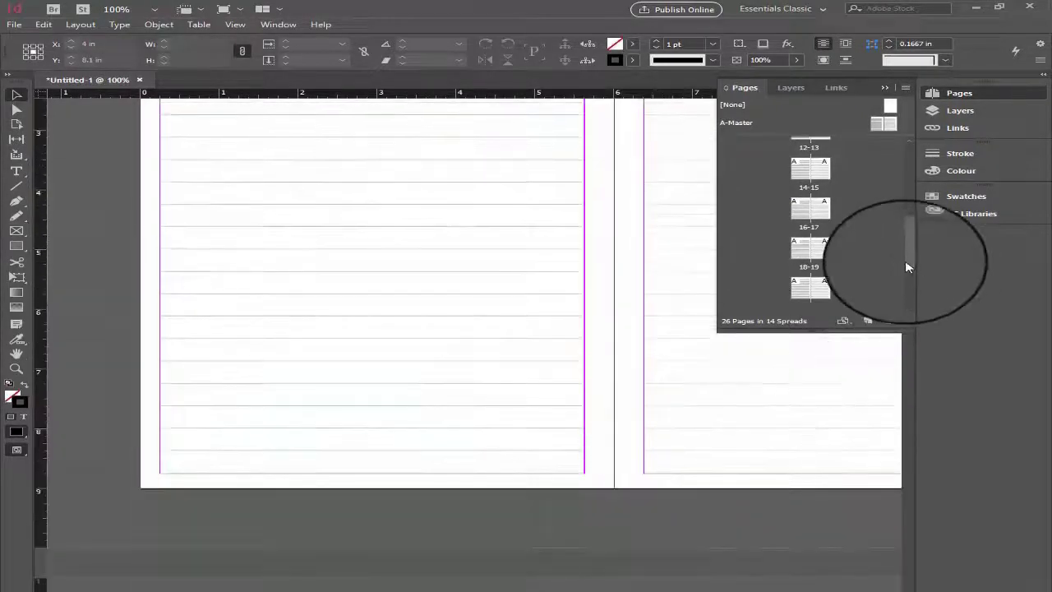
- Go to page 1 and delete the whole ownership design, including its text, writing lines and wavy border
{"action": "left_click_drag", "start_coordinate": [909, 261], "coordinate": [881, 113]}
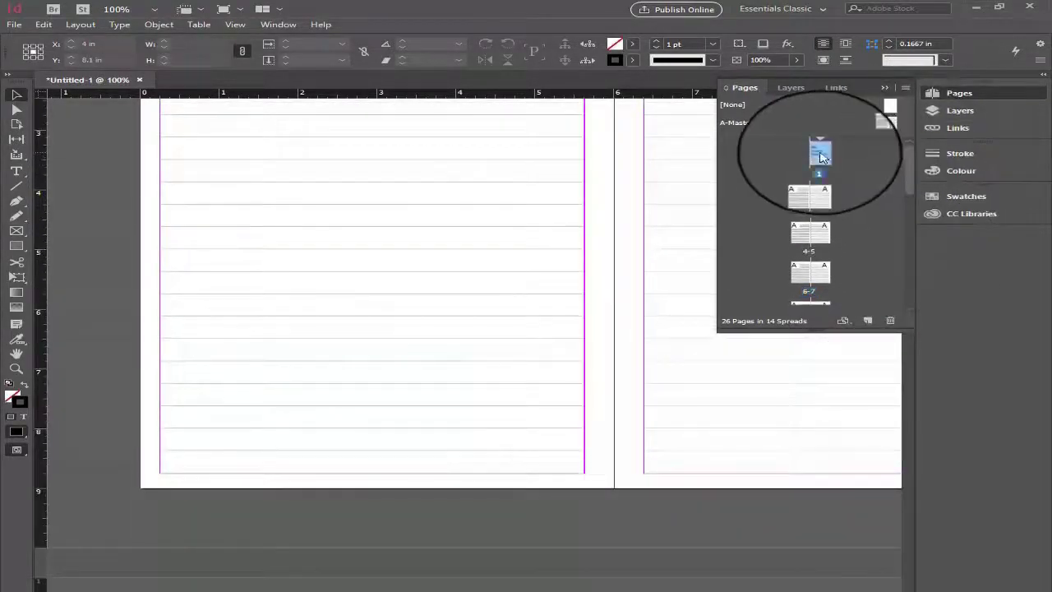
{"action": "double_click", "coordinate": [821, 155]}
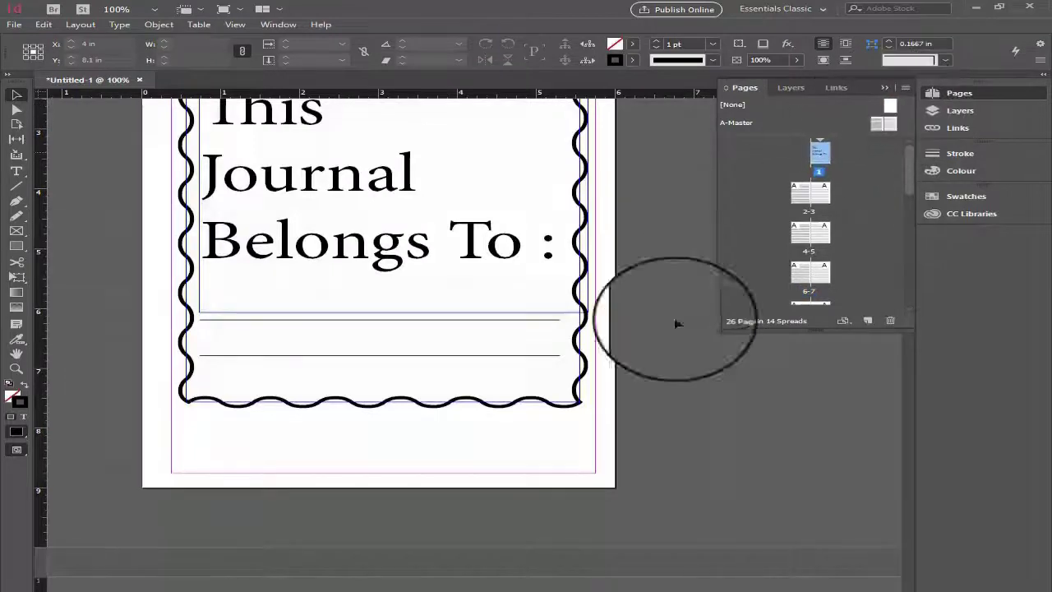
{"action": "scroll", "coordinate": [653, 399], "scroll_direction": "up", "scroll_amount": 5}
{"action": "scroll", "coordinate": [655, 391], "scroll_direction": "down", "scroll_amount": 2}
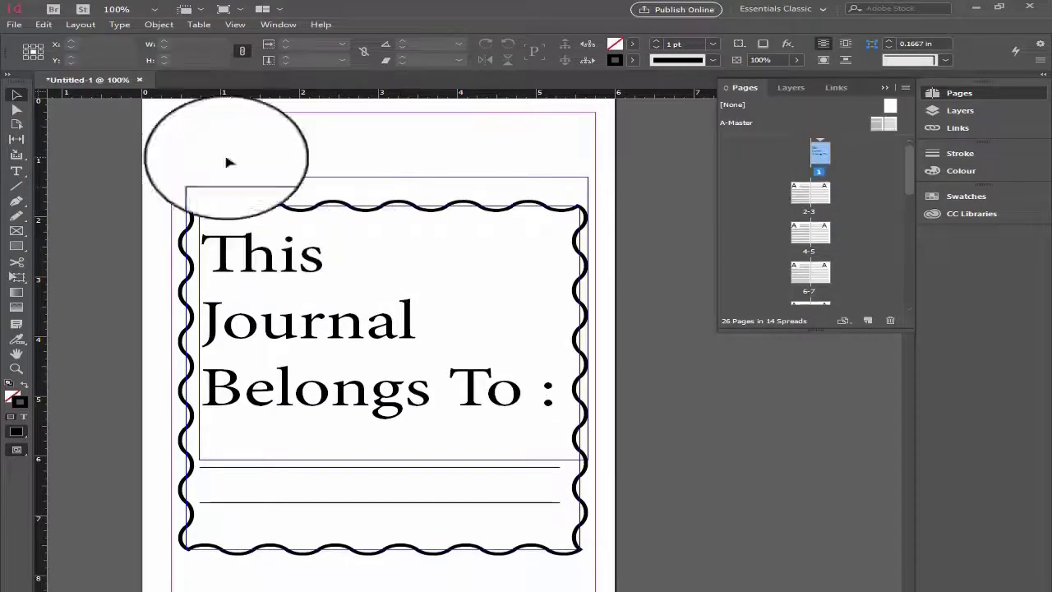
{"action": "left_click_drag", "start_coordinate": [138, 165], "coordinate": [597, 546]}
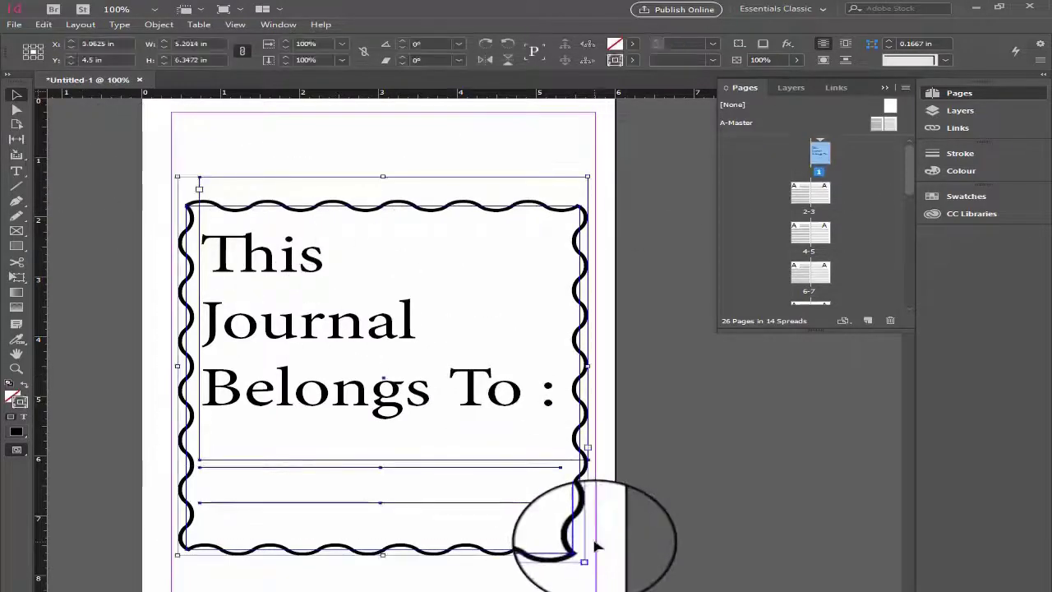
{"action": "key", "text": "Delete"}
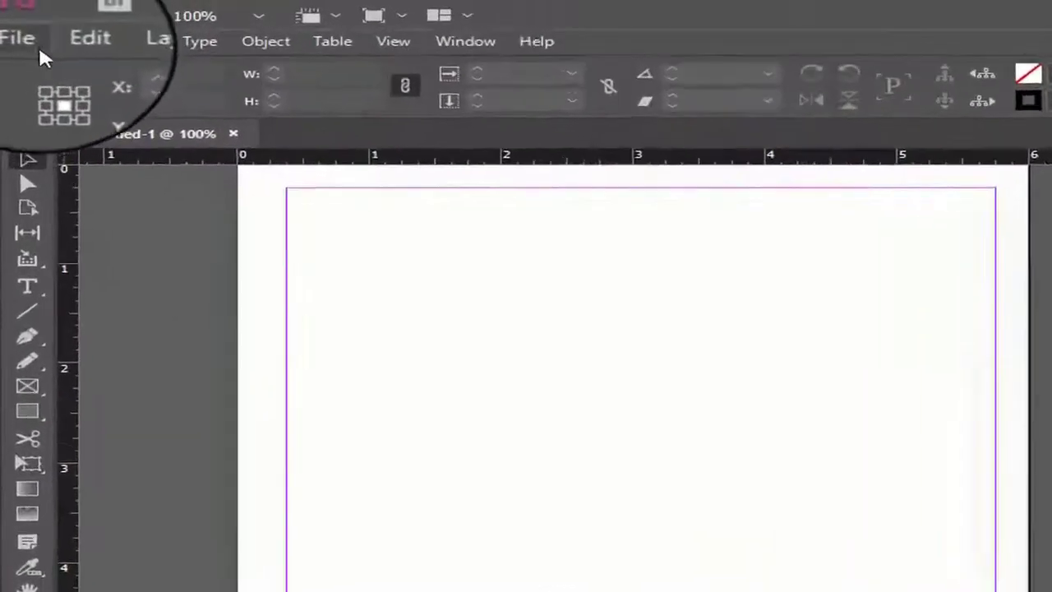
- Choose Belongs.ai from the KDP InDesign folder for placing, with Show Import Options enabled
{"action": "left_click", "coordinate": [36, 44]}
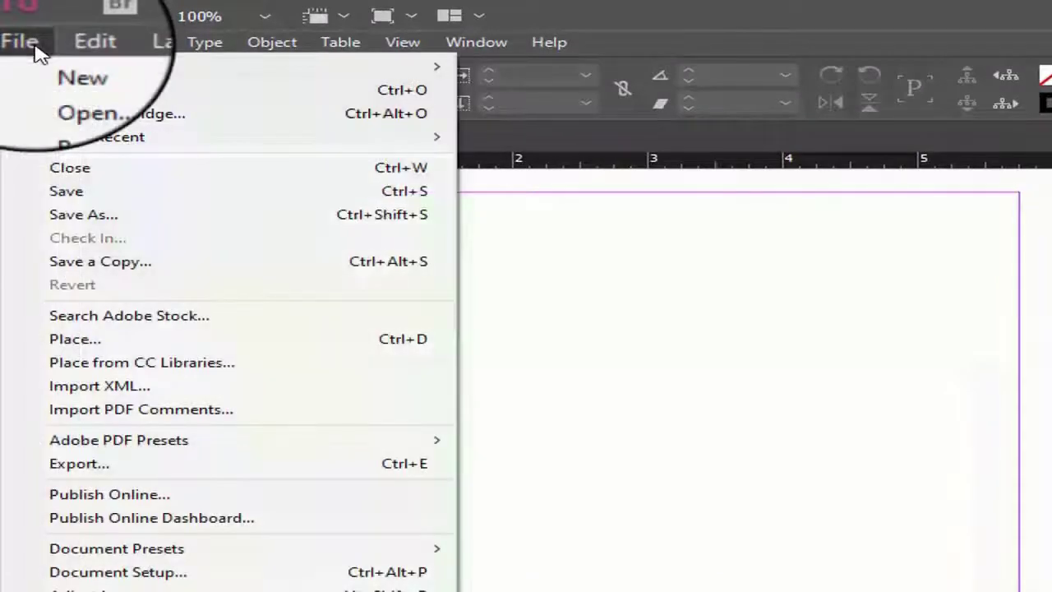
{"action": "left_click", "coordinate": [131, 345]}
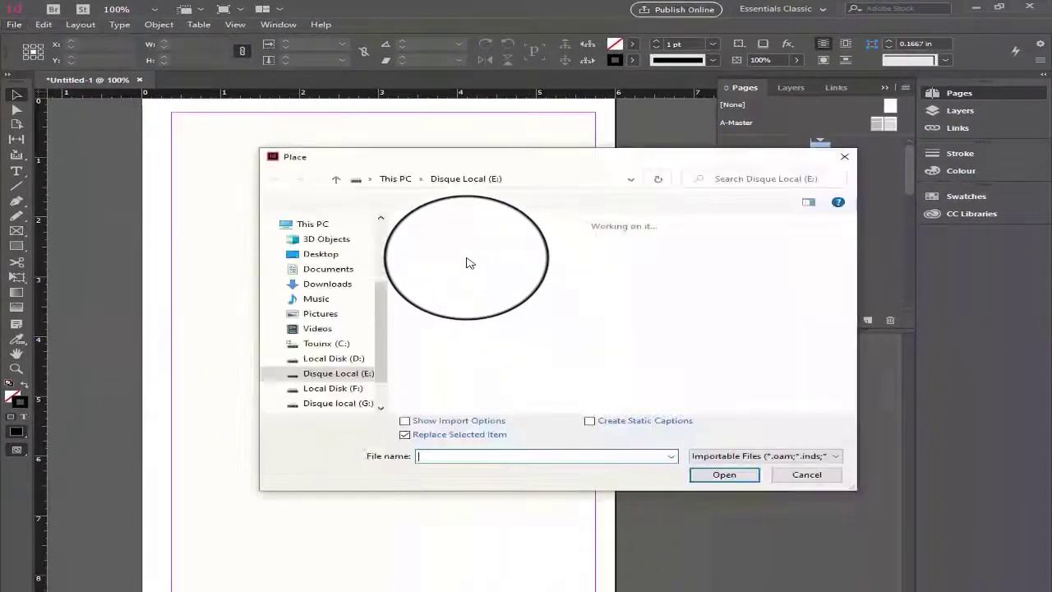
{"action": "double_click", "coordinate": [468, 263]}
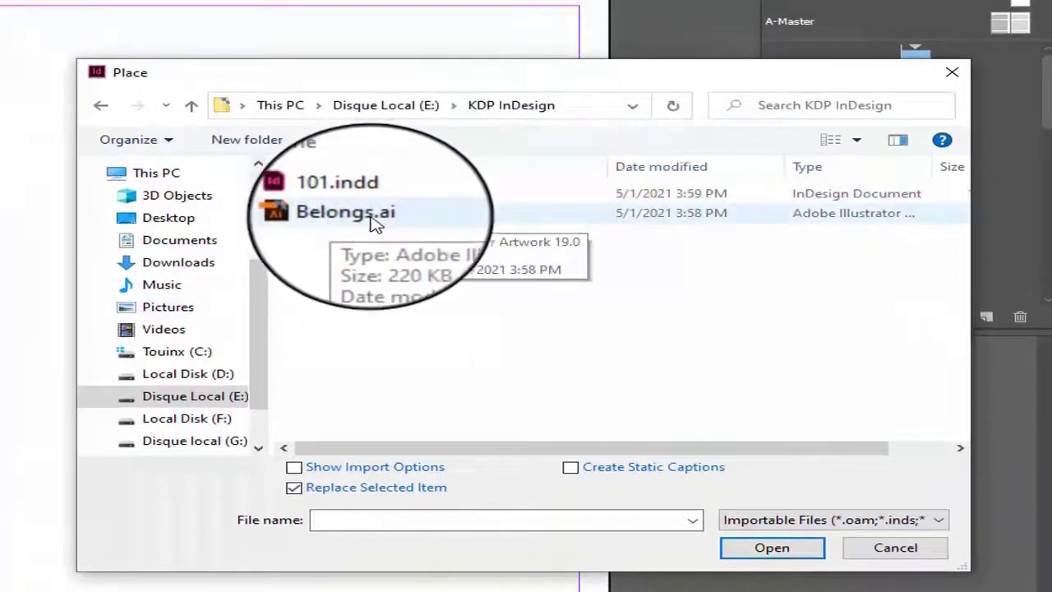
{"action": "left_click", "coordinate": [361, 216]}
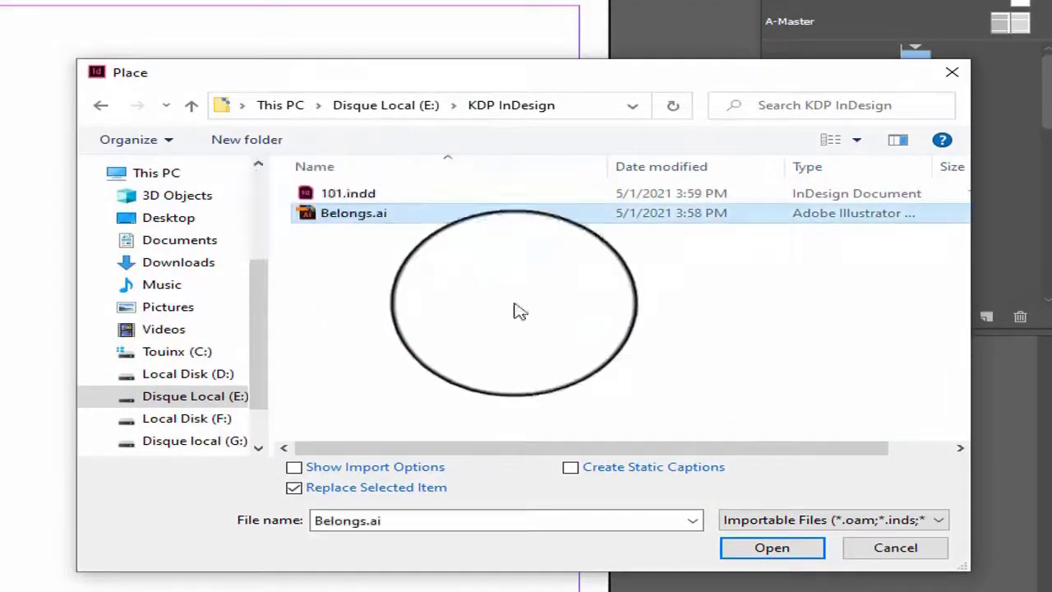
{"action": "left_click", "coordinate": [345, 468]}
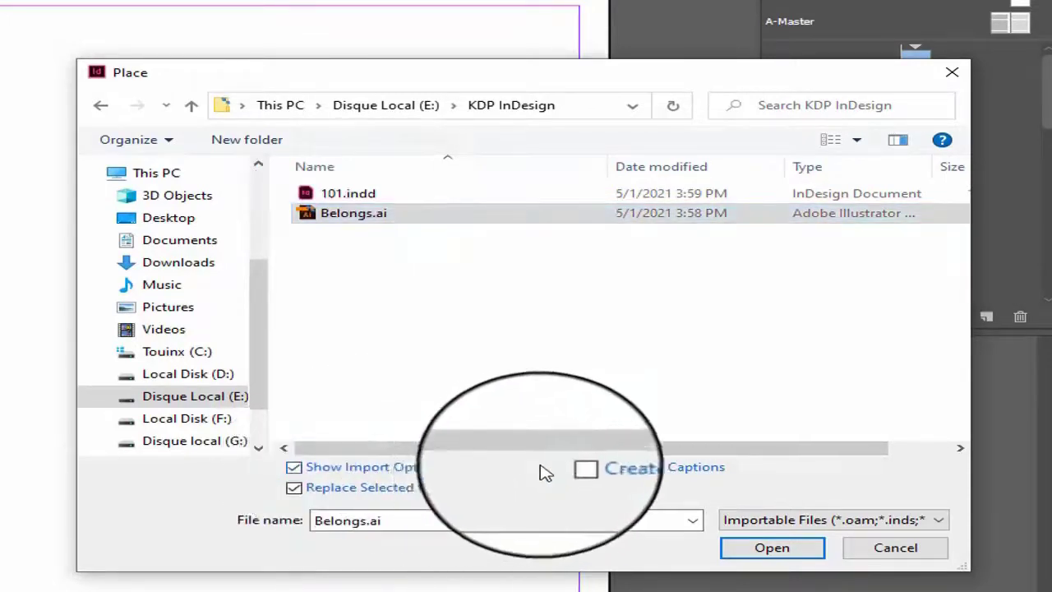
{"action": "left_click", "coordinate": [769, 550]}
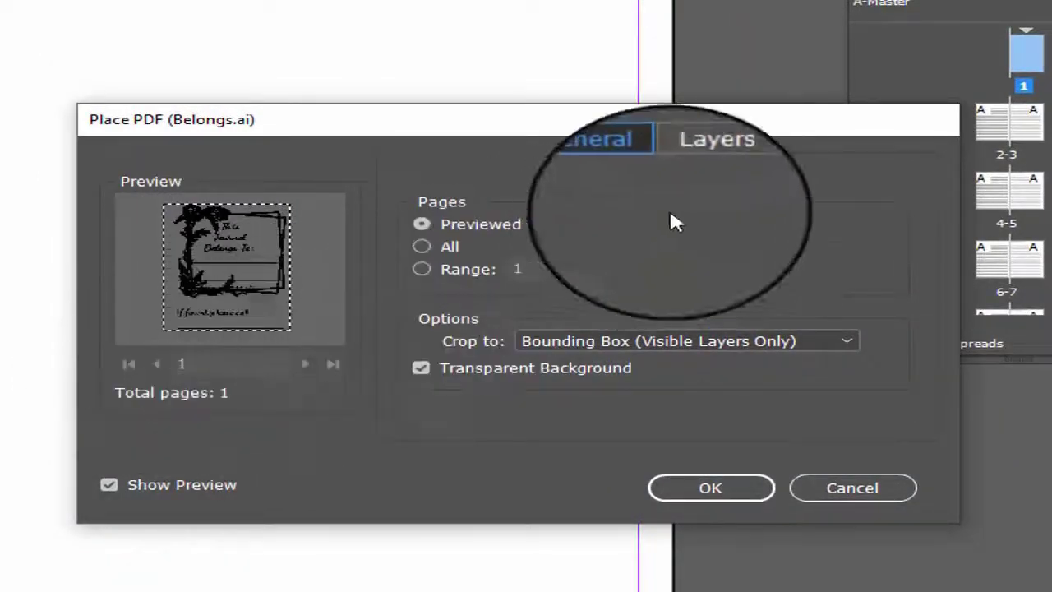
- Import the previewed page, cropped to Bounding Box (Visible Layers Only) with a transparent background, and place it near page 1's upper-left margin corner
{"action": "left_click", "coordinate": [684, 169]}
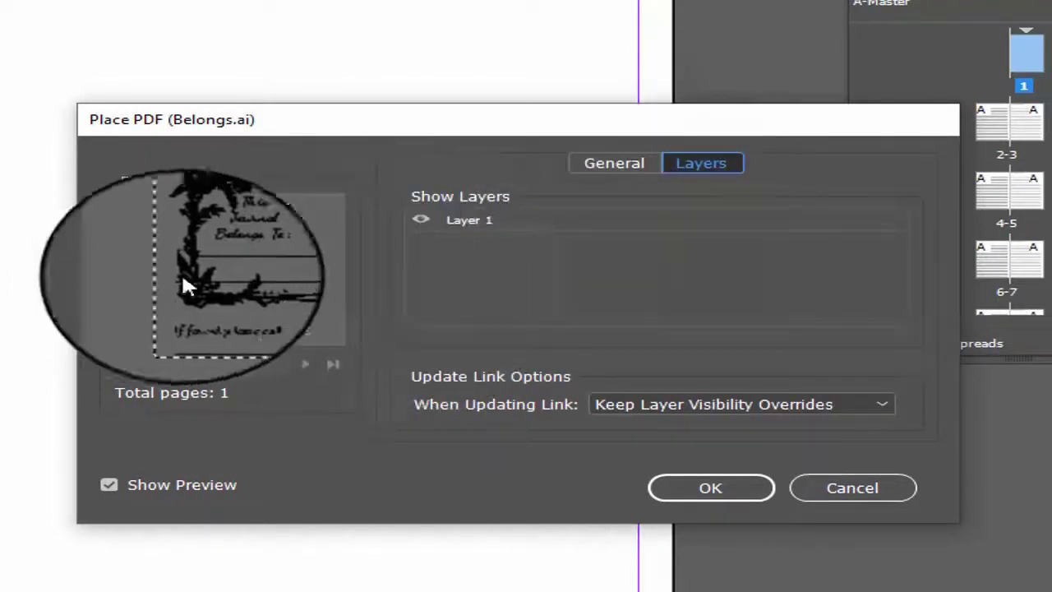
{"action": "left_click", "coordinate": [619, 163]}
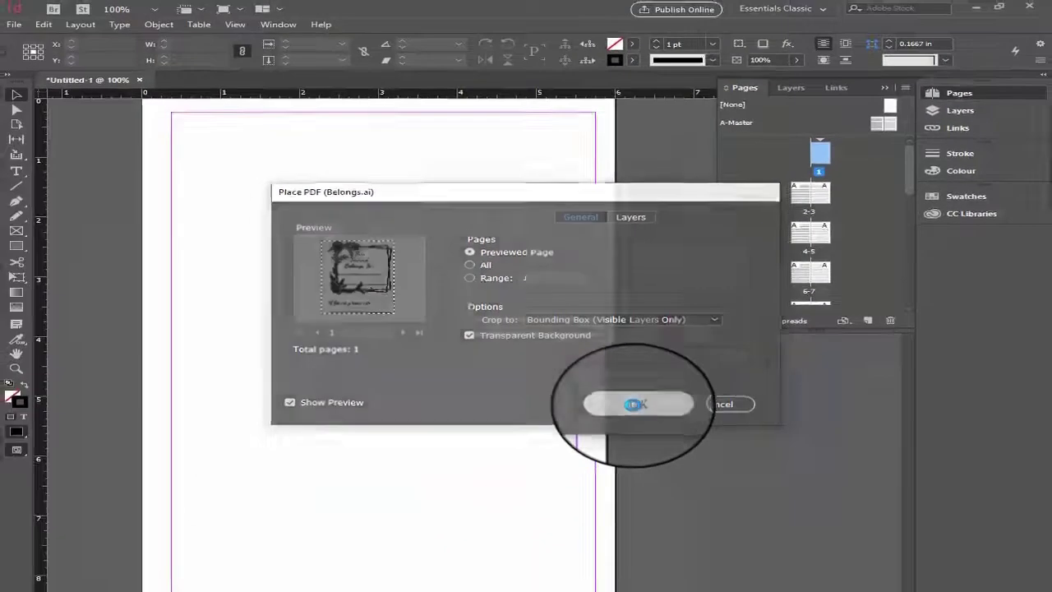
{"action": "left_click", "coordinate": [666, 435]}
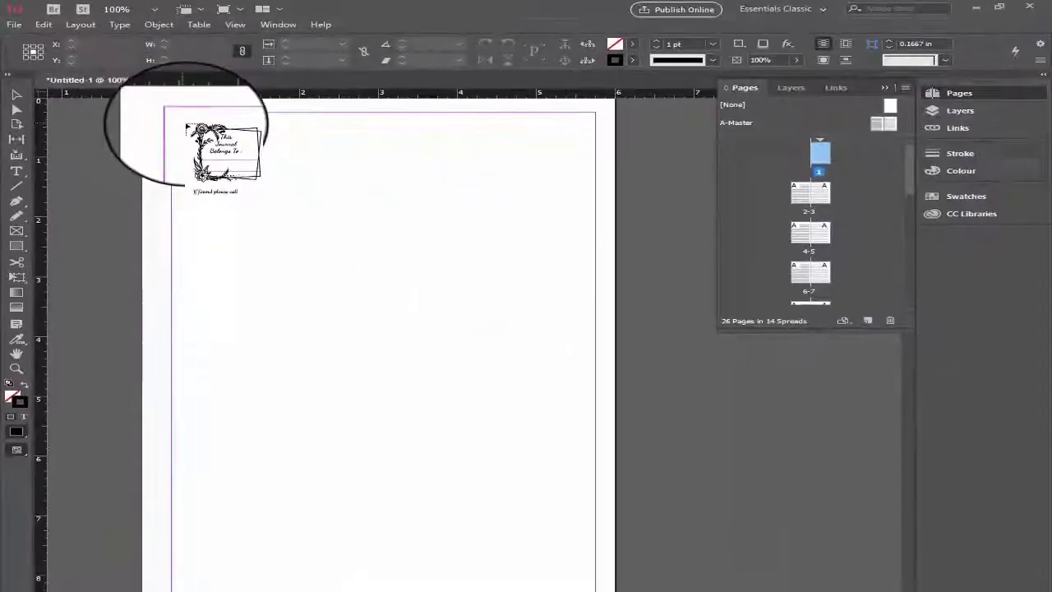
{"action": "scroll", "coordinate": [228, 189], "scroll_direction": "up", "scroll_amount": 2}
{"action": "left_click", "coordinate": [180, 218]}
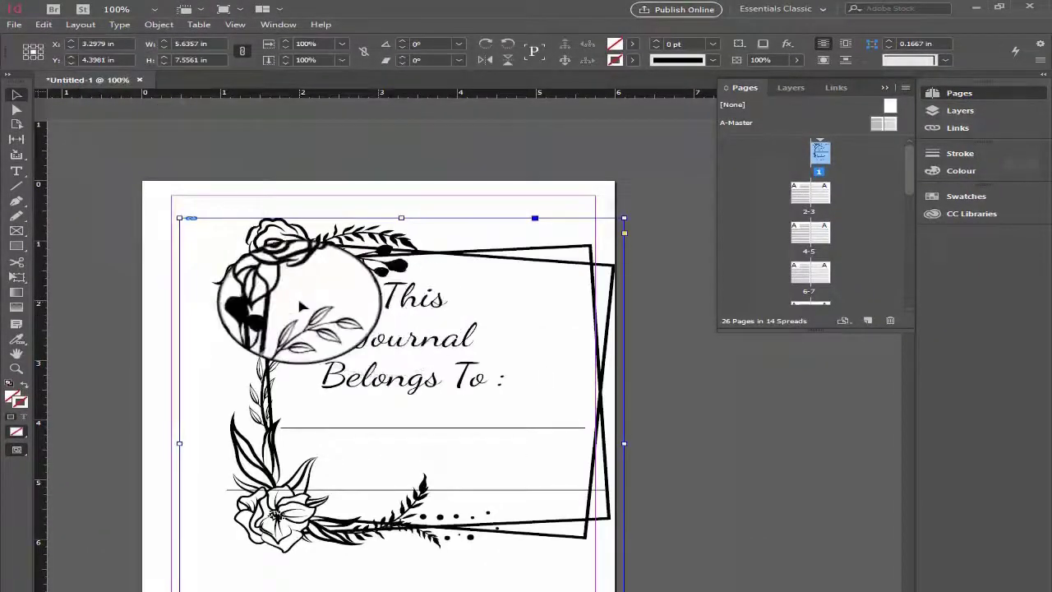
- Move the placed artwork to the page's upper-left corner and enlarge its frame to about 6.01 × 8.06 in
{"action": "left_click_drag", "start_coordinate": [296, 294], "coordinate": [258, 257]}
{"action": "scroll", "coordinate": [462, 438], "scroll_direction": "down", "scroll_amount": 1}
{"action": "scroll", "coordinate": [526, 477], "scroll_direction": "down", "scroll_amount": 3}
{"action": "left_click_drag", "start_coordinate": [584, 501], "coordinate": [611, 538]}
{"action": "scroll", "coordinate": [423, 403], "scroll_direction": "up", "scroll_amount": 4}
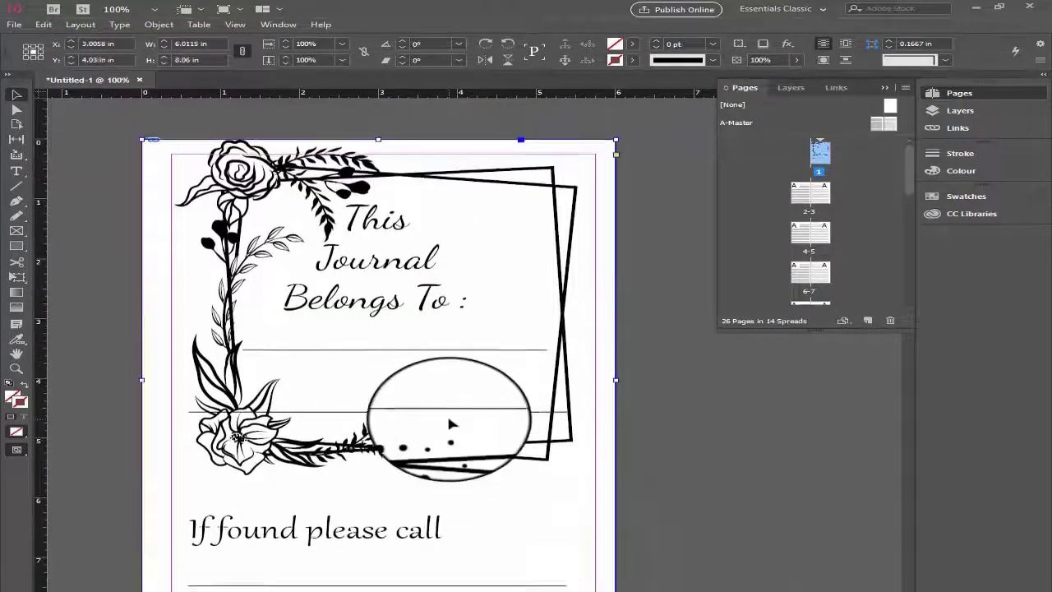
- Reposition the artwork at the centre of page 1, at X 3.0625 in and Y 4.5 in, and deselect it
{"action": "key", "text": "Down"}
{"action": "key", "text": "Down"}
{"action": "key", "text": "Down"}
{"action": "key", "text": "Down"}
{"action": "key", "text": "Down"}
{"action": "key", "text": "Down"}
{"action": "key", "text": "Down"}
{"action": "key", "text": "Down"}
{"action": "key", "text": "Down"}
{"action": "key", "text": "Down"}
{"action": "key", "text": "Down"}
{"action": "key", "text": "Down"}
{"action": "scroll", "coordinate": [449, 420], "scroll_direction": "down", "scroll_amount": 2}
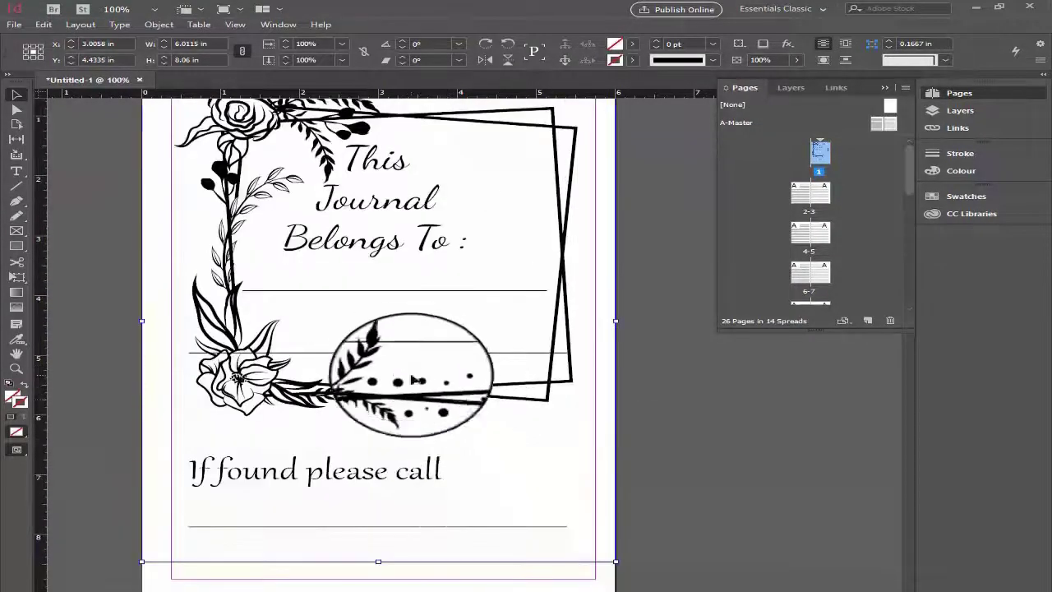
{"action": "scroll", "coordinate": [378, 357], "scroll_direction": "up", "scroll_amount": 2}
{"action": "left_click_drag", "start_coordinate": [355, 330], "coordinate": [362, 383]}
{"action": "scroll", "coordinate": [633, 421], "scroll_direction": "down", "scroll_amount": 4}
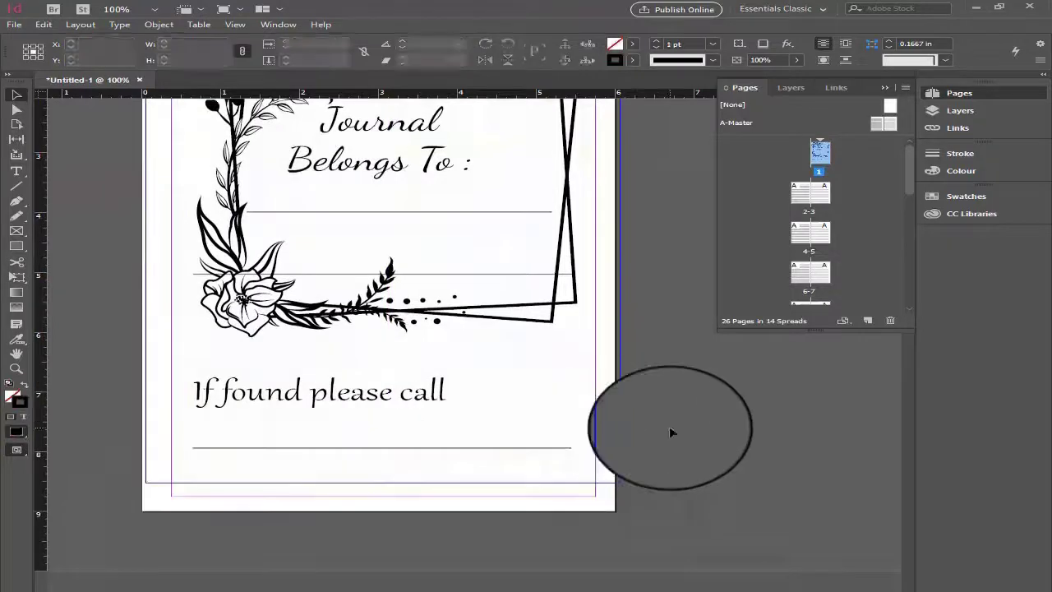
- Examine the floral ownership page from top to bottom in preview mode, and return to normal view
{"action": "scroll", "coordinate": [669, 426], "scroll_direction": "up", "scroll_amount": 1}
{"action": "scroll", "coordinate": [670, 433], "scroll_direction": "up", "scroll_amount": 2}
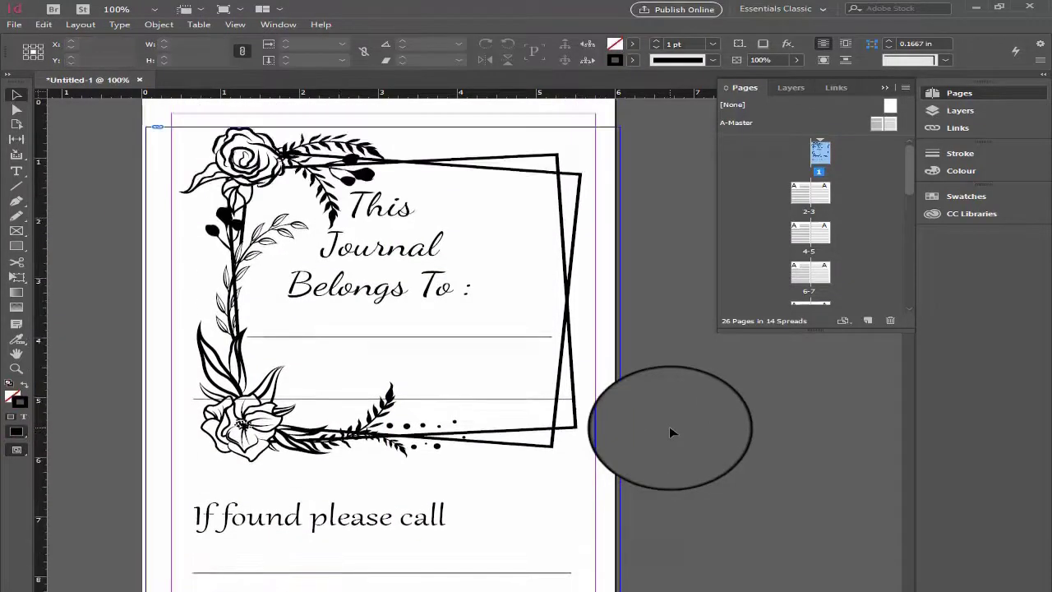
{"action": "key", "text": "w"}
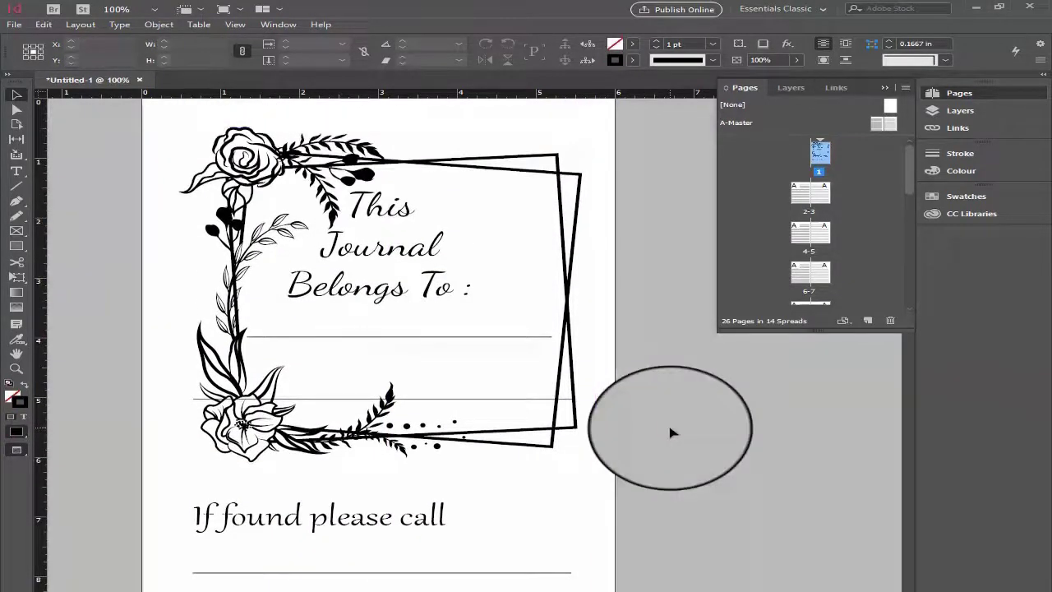
{"action": "scroll", "coordinate": [671, 433], "scroll_direction": "up", "scroll_amount": 2}
{"action": "scroll", "coordinate": [671, 433], "scroll_direction": "down", "scroll_amount": 3}
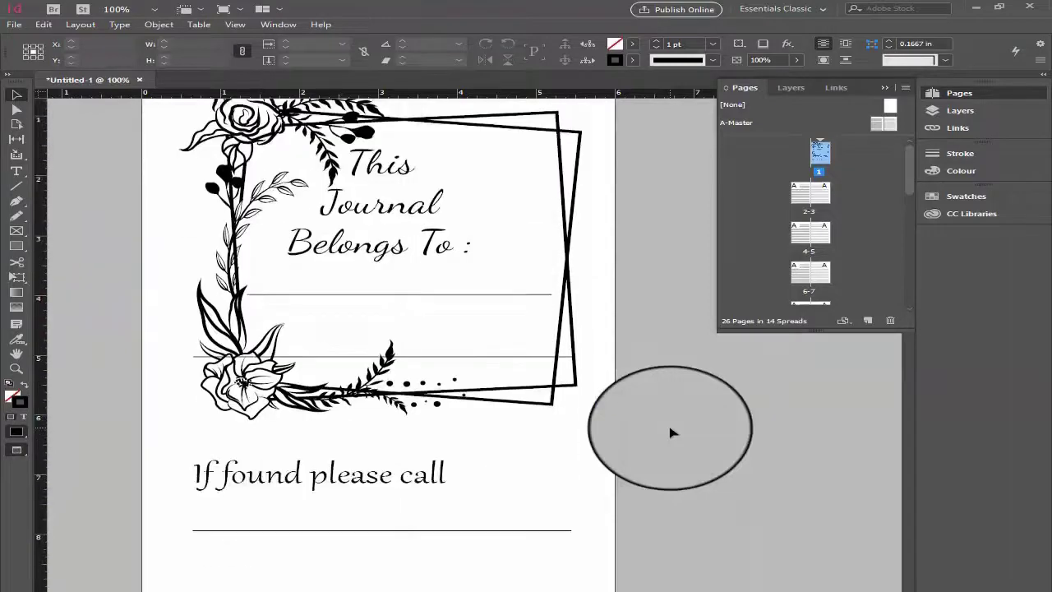
{"action": "scroll", "coordinate": [671, 433], "scroll_direction": "down", "scroll_amount": 1}
{"action": "scroll", "coordinate": [671, 433], "scroll_direction": "up", "scroll_amount": 1}
{"action": "key", "text": "w"}
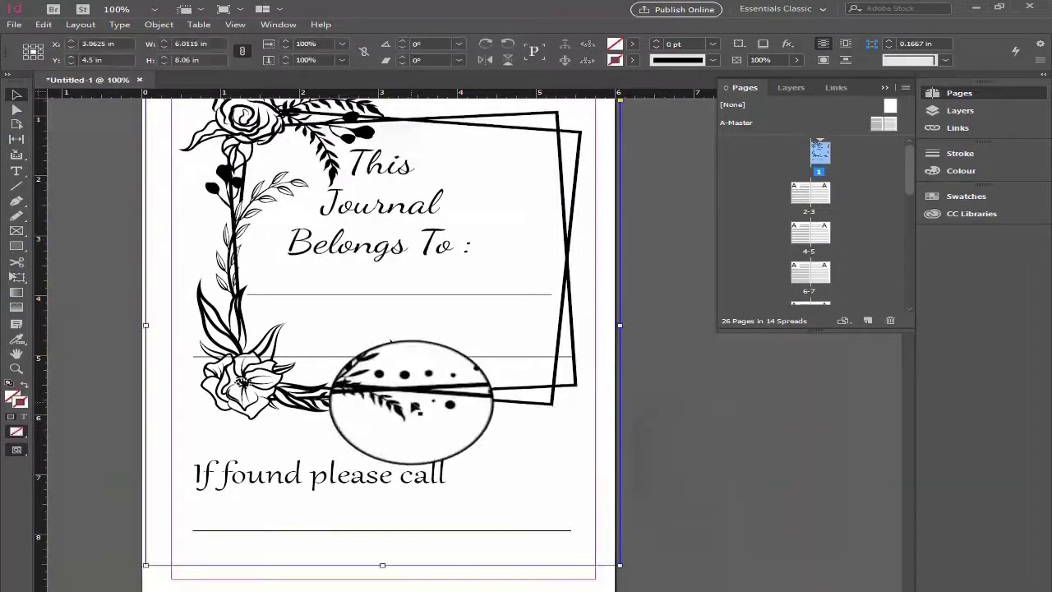
- Nudge the ownership artwork slightly down to Y 4.5575 in, deselect it and check its placement
{"action": "key", "text": "Down"}
{"action": "key", "text": "Down"}
{"action": "key", "text": "Down"}
{"action": "key", "text": "Down"}
{"action": "key", "text": "Down"}
{"action": "key", "text": "Down"}
{"action": "key", "text": "Down"}
{"action": "key", "text": "Down"}
{"action": "key", "text": "Down"}
{"action": "key", "text": "Down"}
{"action": "key", "text": "Down"}
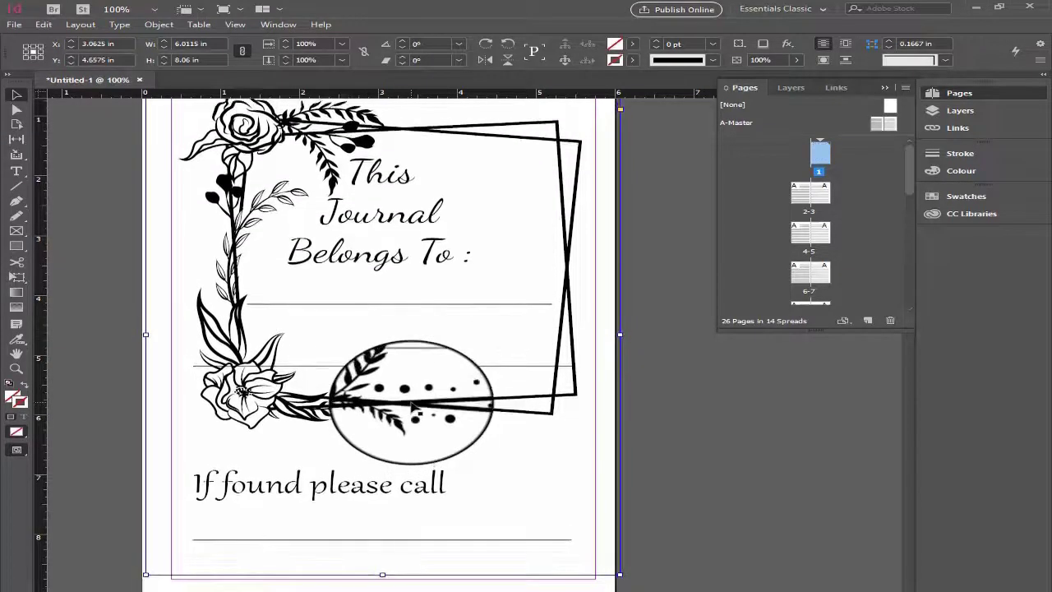
{"action": "left_click_drag", "start_coordinate": [415, 407], "coordinate": [353, 341]}
{"action": "left_click", "coordinate": [664, 259]}
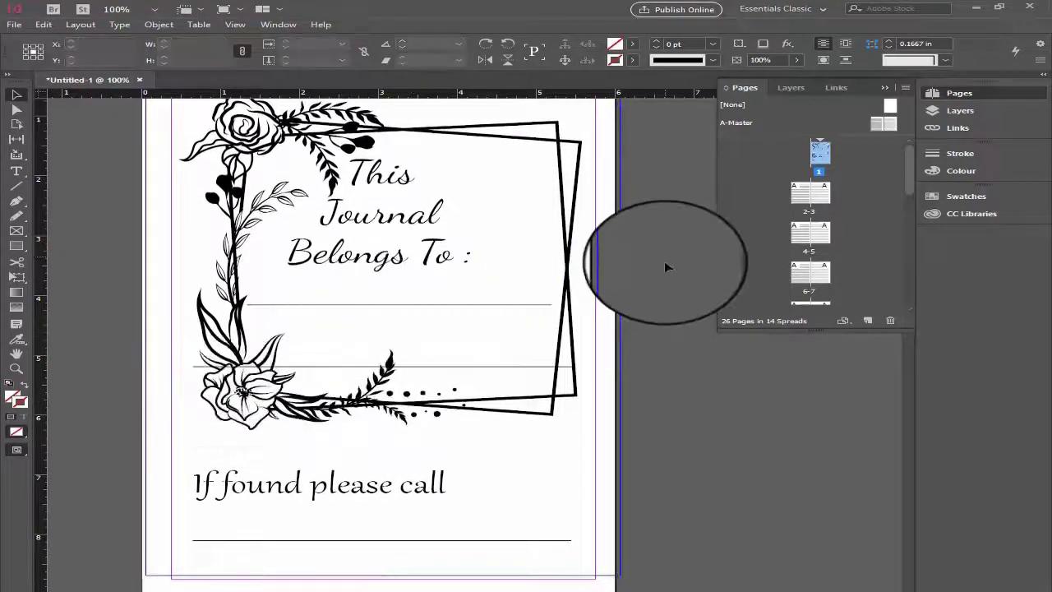
{"action": "scroll", "coordinate": [663, 267], "scroll_direction": "up", "scroll_amount": 3}
{"action": "scroll", "coordinate": [663, 268], "scroll_direction": "down", "scroll_amount": 2}
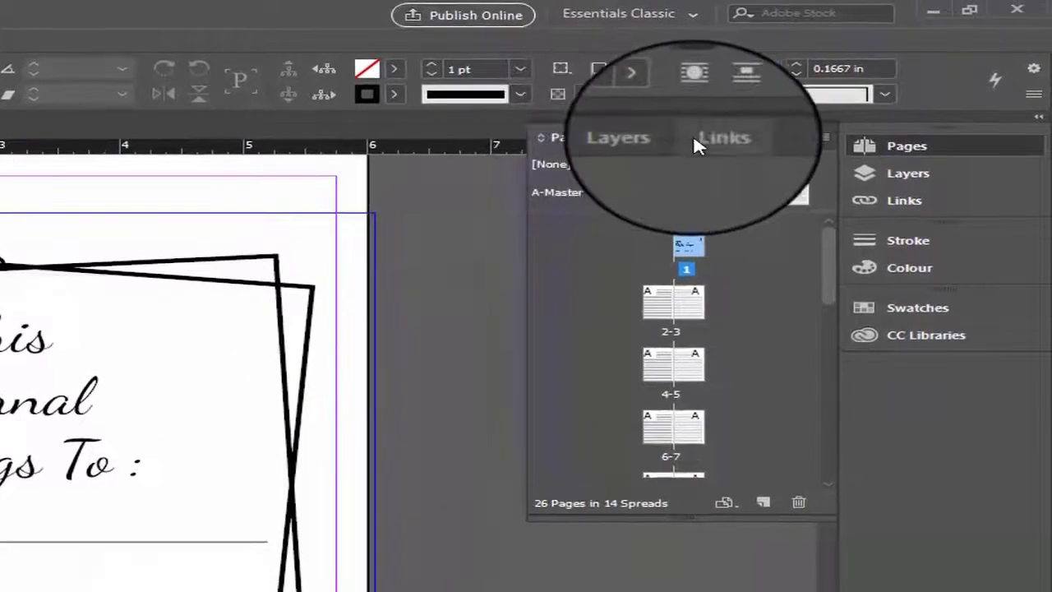
- Display the list of the document's linked files, hide it and display it again
{"action": "left_click", "coordinate": [693, 144]}
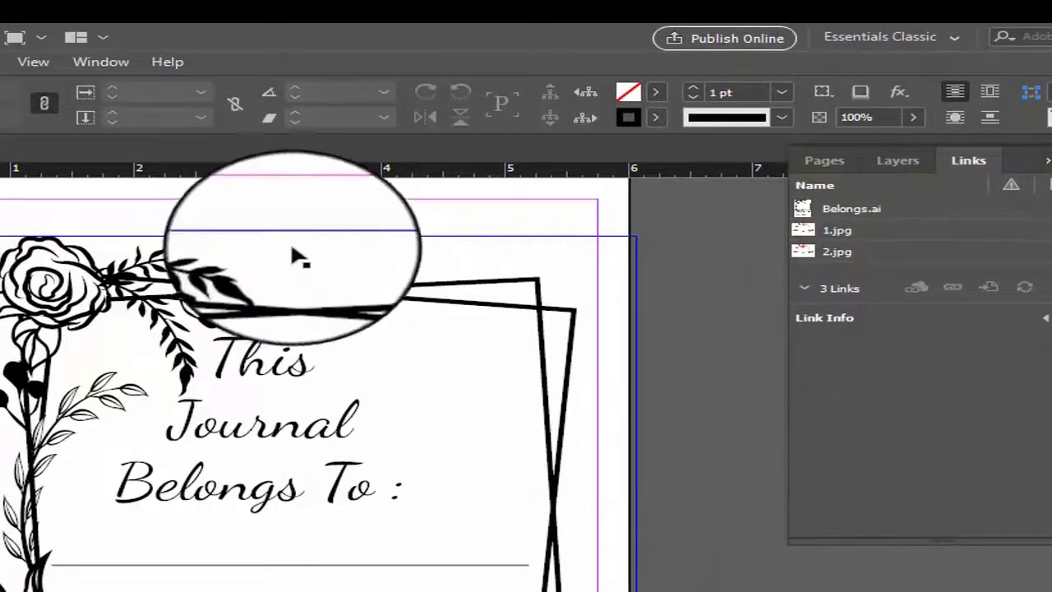
{"action": "left_click", "coordinate": [101, 61]}
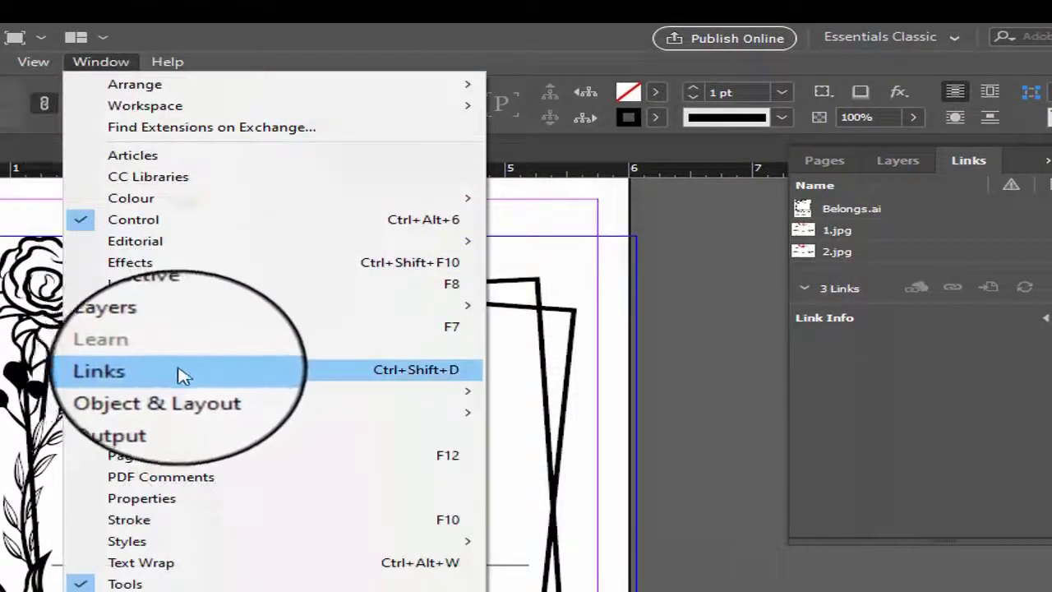
{"action": "left_click", "coordinate": [135, 374]}
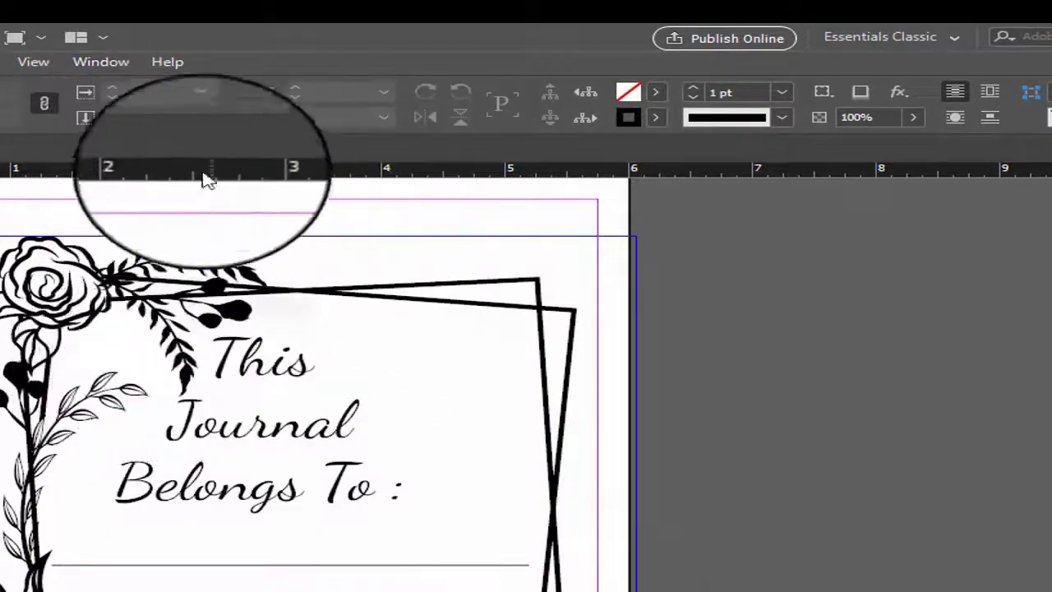
{"action": "left_click", "coordinate": [100, 61]}
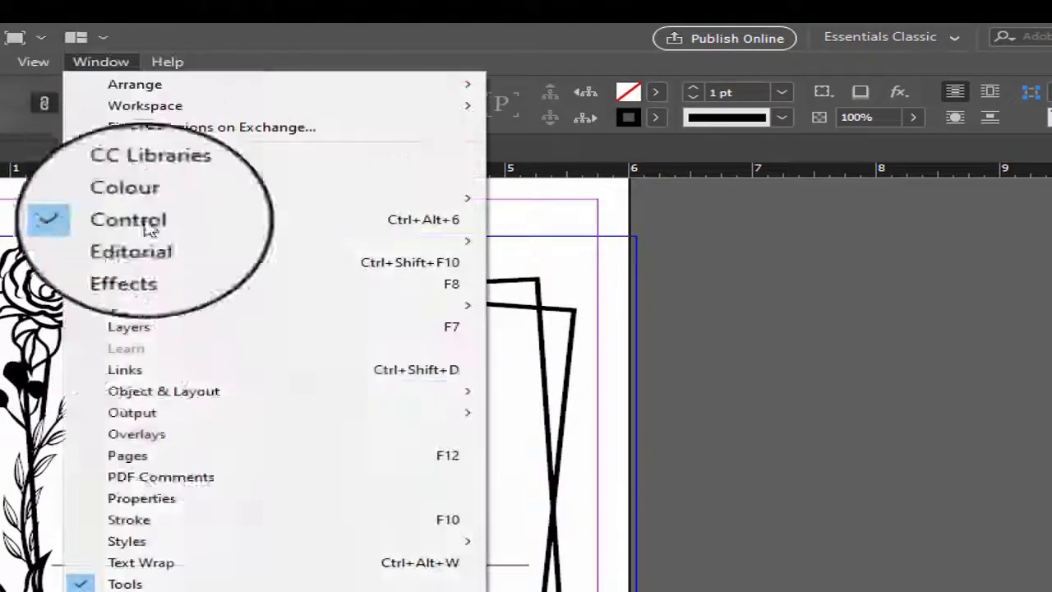
{"action": "left_click", "coordinate": [172, 369]}
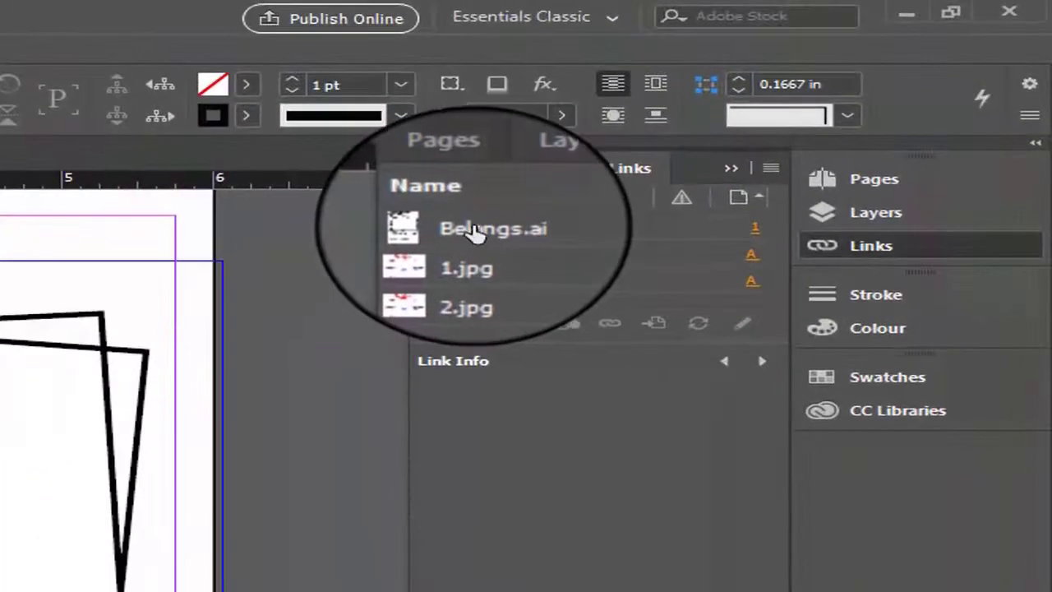
- Open the original of the linked Belongs.ai artwork in Illustrator for editing and look over the artboard
{"action": "left_click", "coordinate": [475, 232]}
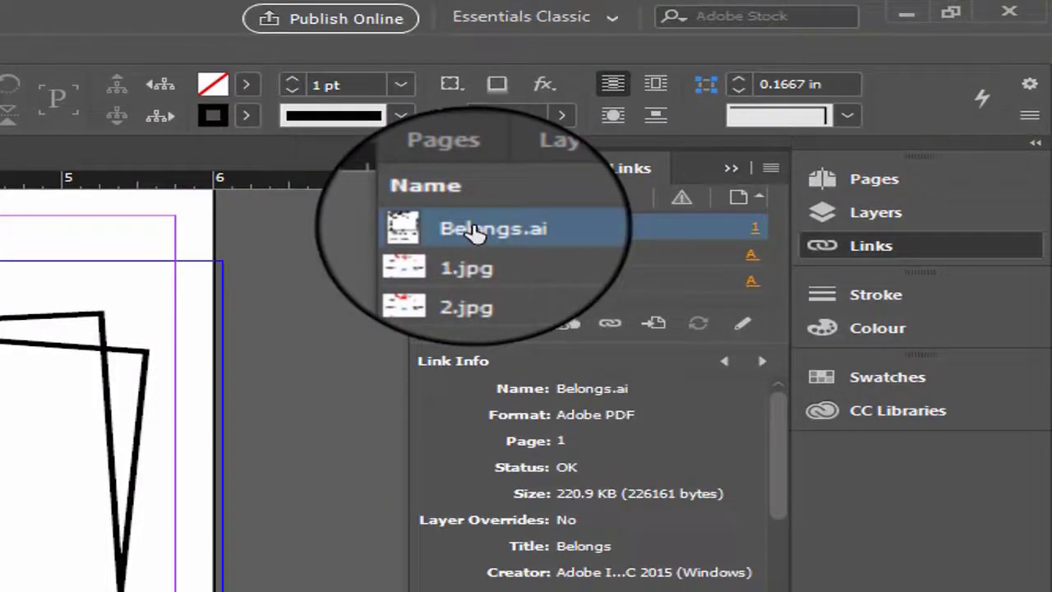
{"action": "right_click", "coordinate": [475, 232]}
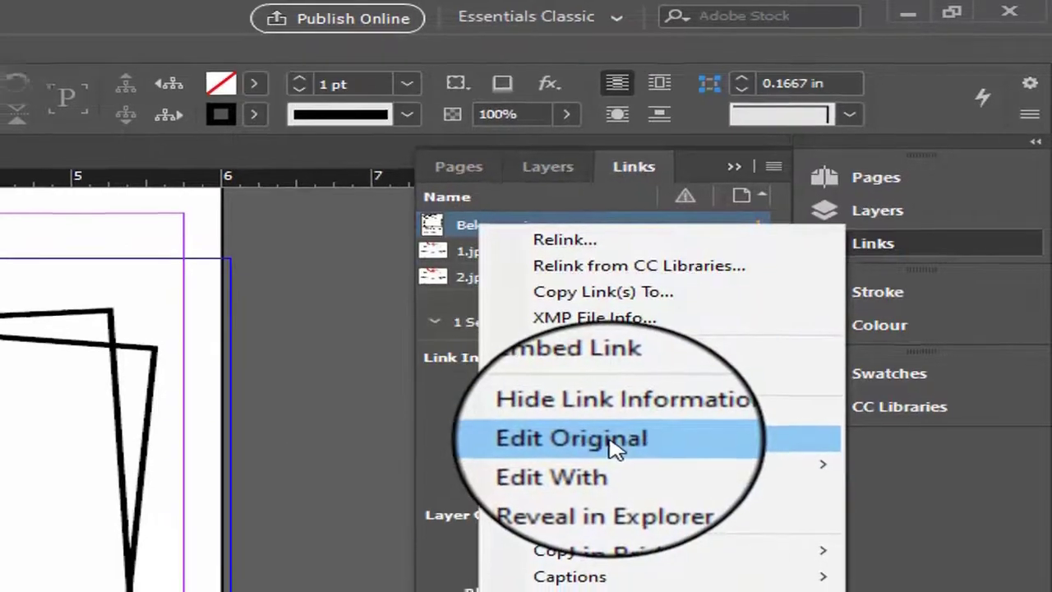
{"action": "left_click", "coordinate": [613, 452]}
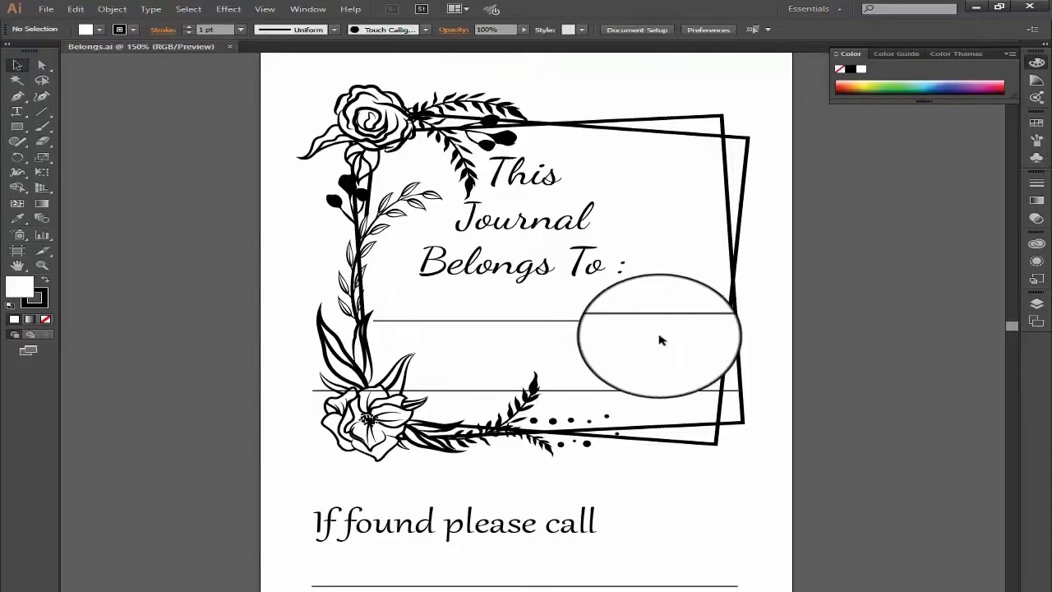
{"action": "scroll", "coordinate": [660, 340], "scroll_direction": "down", "scroll_amount": 1}
{"action": "scroll", "coordinate": [664, 339], "scroll_direction": "up", "scroll_amount": 1}
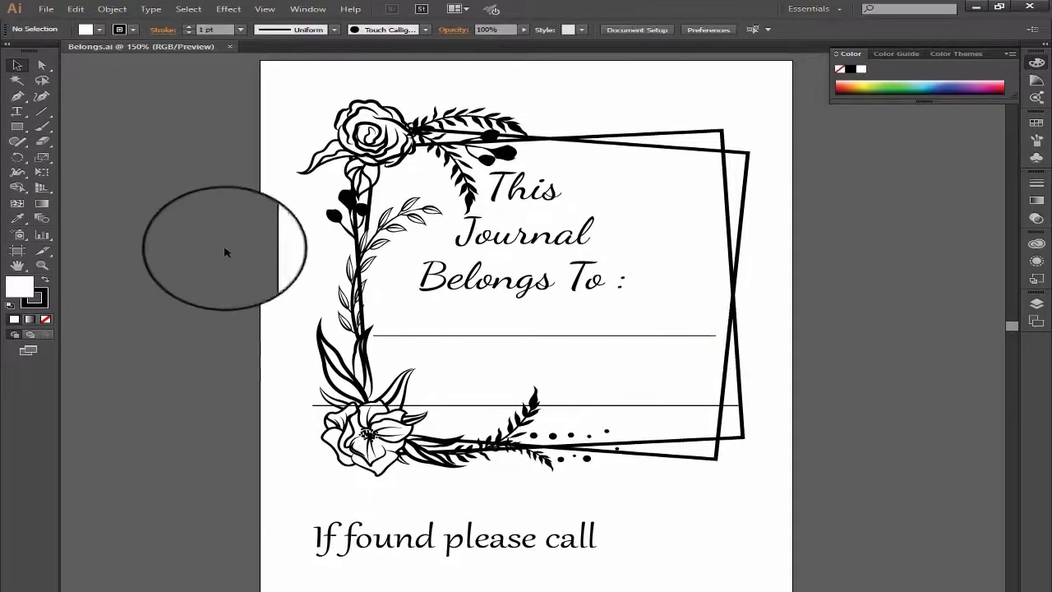
- Draw a test rectangle about 0.83 in wide beside the title text in Illustrator, and update the modified Belongs.ai link in InDesign
{"action": "left_click", "coordinate": [18, 130]}
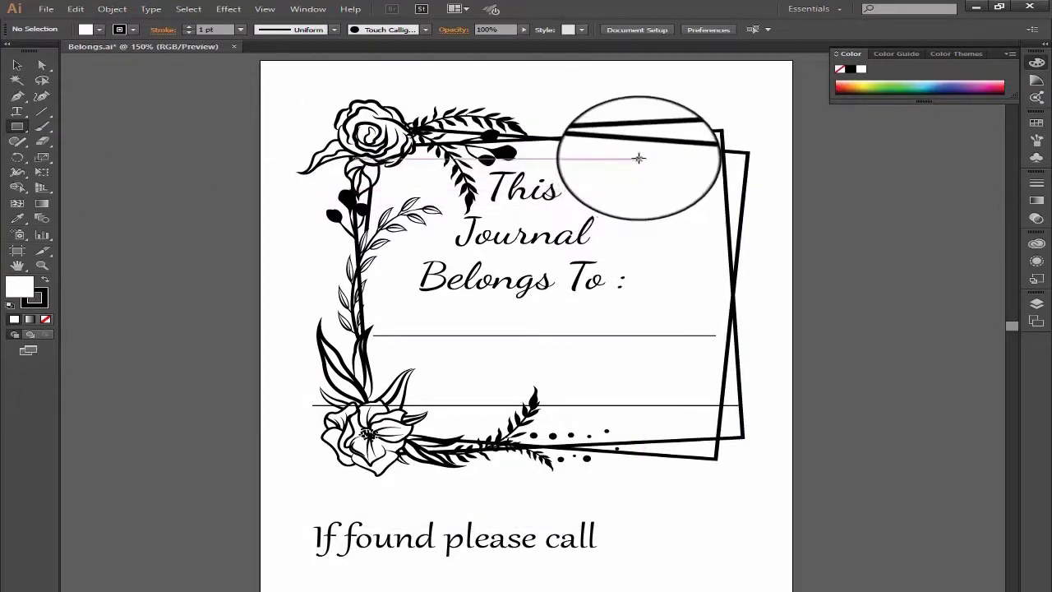
{"action": "mouse_move", "coordinate": [639, 158]}
{"action": "left_mouse_down"}
{"action": "mouse_move", "coordinate": [734, 206]}
{"action": "mouse_move", "coordinate": [732, 216]}
{"action": "mouse_move", "coordinate": [711, 213]}
{"action": "left_mouse_up"}
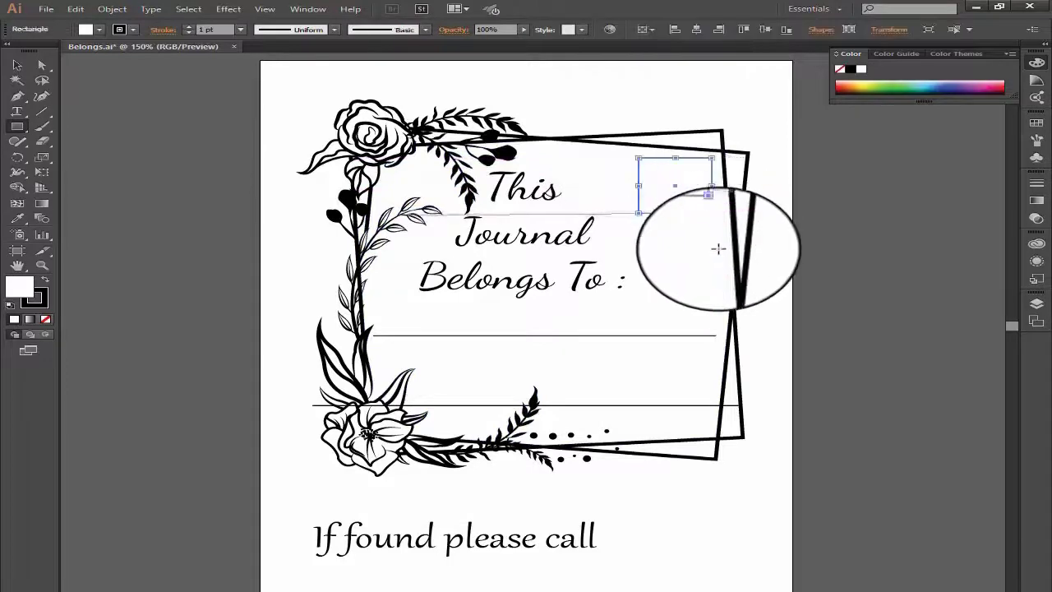
{"action": "left_click", "coordinate": [716, 256]}
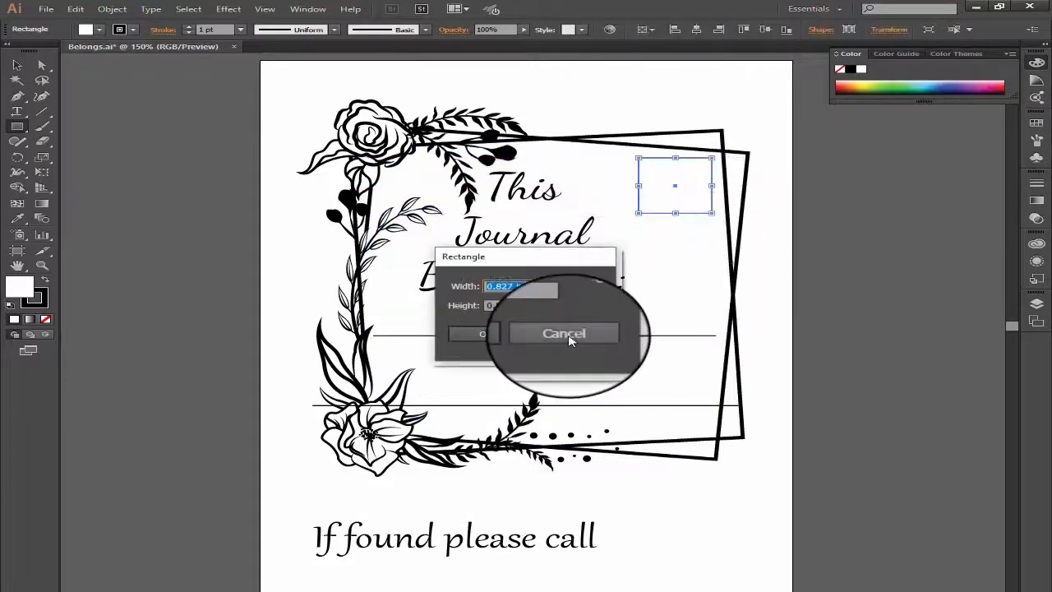
{"action": "left_click", "coordinate": [563, 334]}
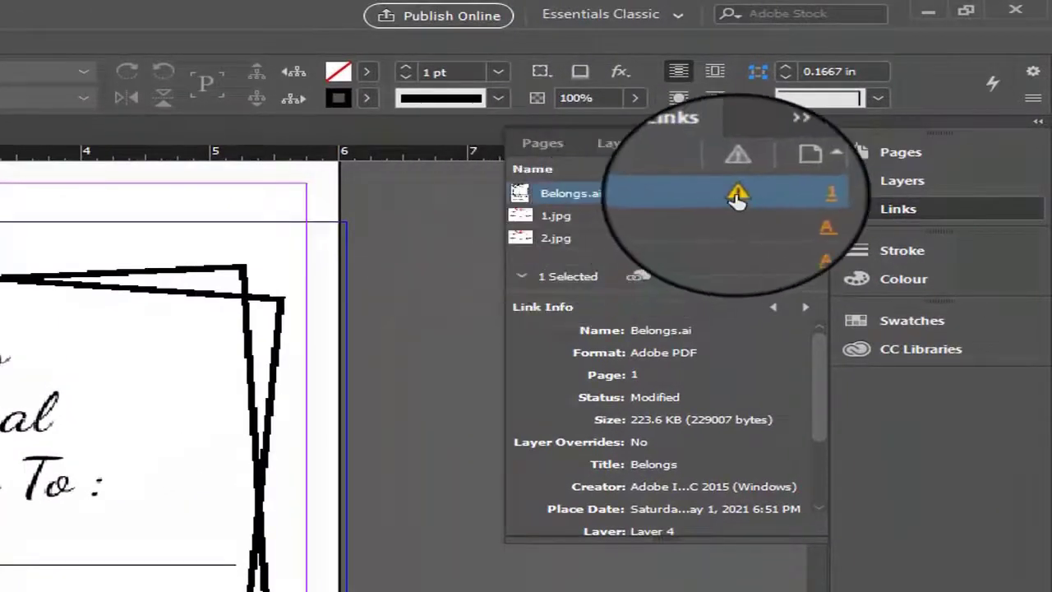
{"action": "right_click", "coordinate": [667, 199]}
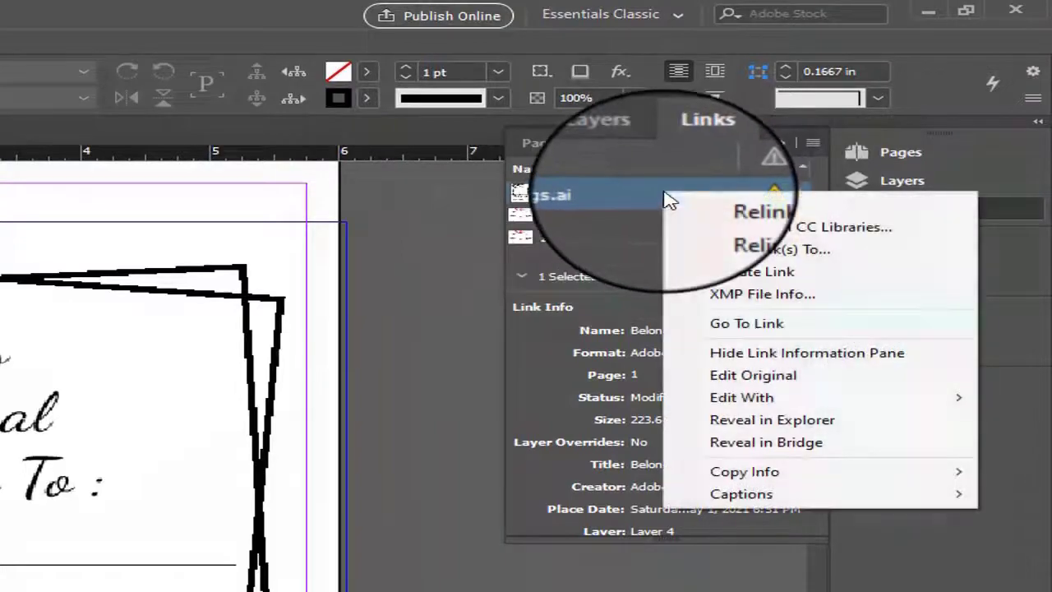
{"action": "left_click", "coordinate": [769, 279]}
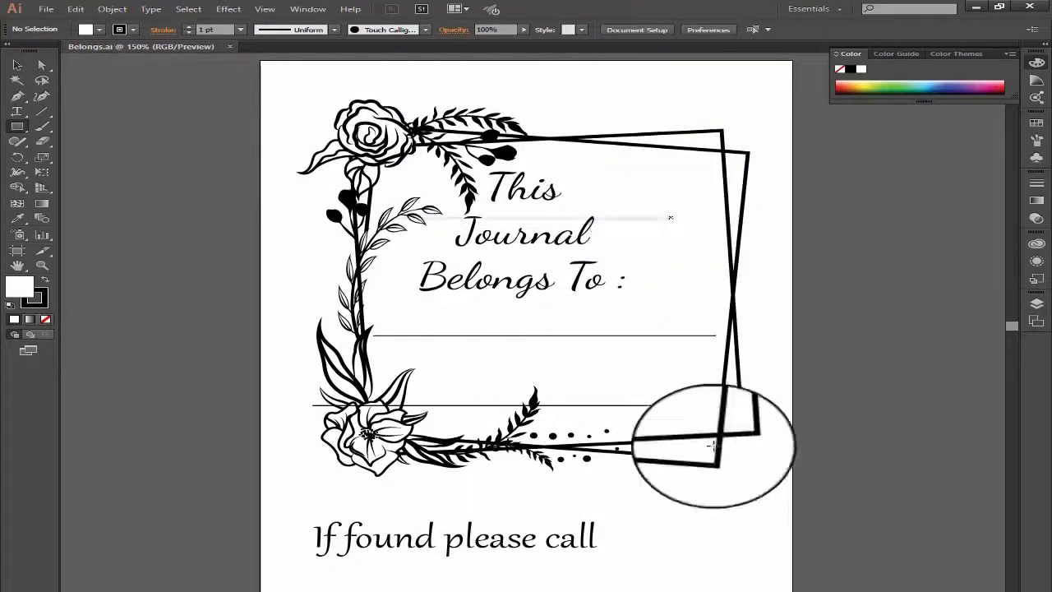
- Switch from Illustrator back to InDesign, update the Belongs.ai link to the file without the rectangle, and check the ownership page
{"action": "left_click", "coordinate": [796, 591]}
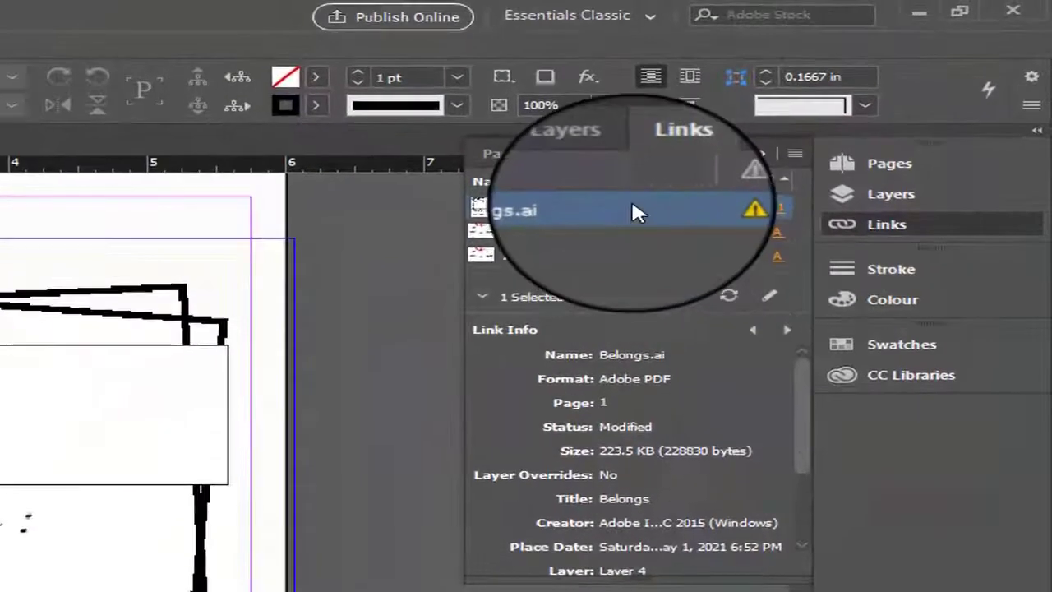
{"action": "right_click", "coordinate": [631, 204]}
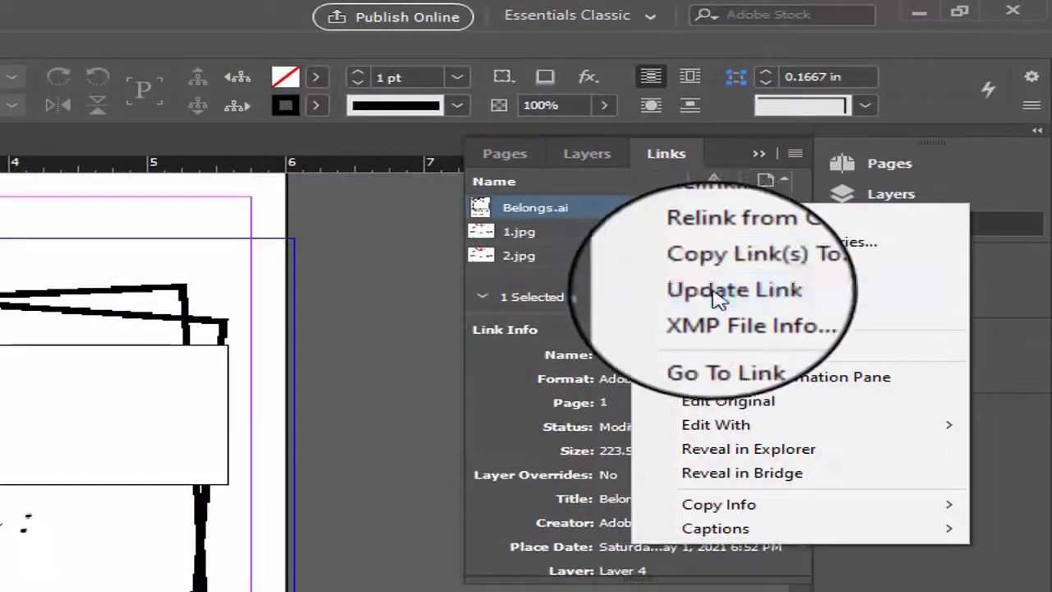
{"action": "left_click", "coordinate": [712, 299]}
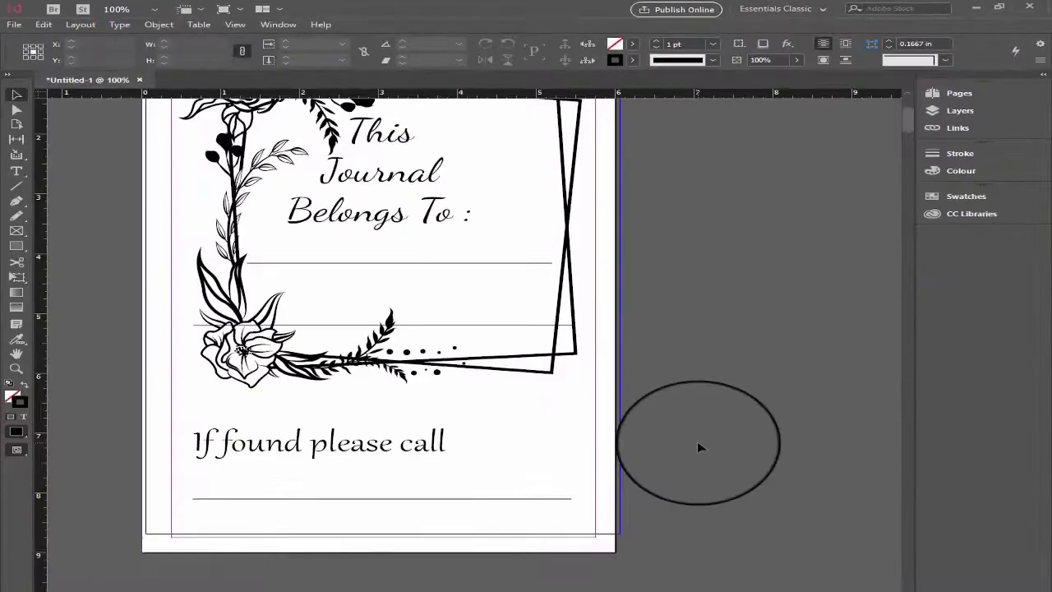
{"action": "scroll", "coordinate": [697, 444], "scroll_direction": "up", "scroll_amount": 2}
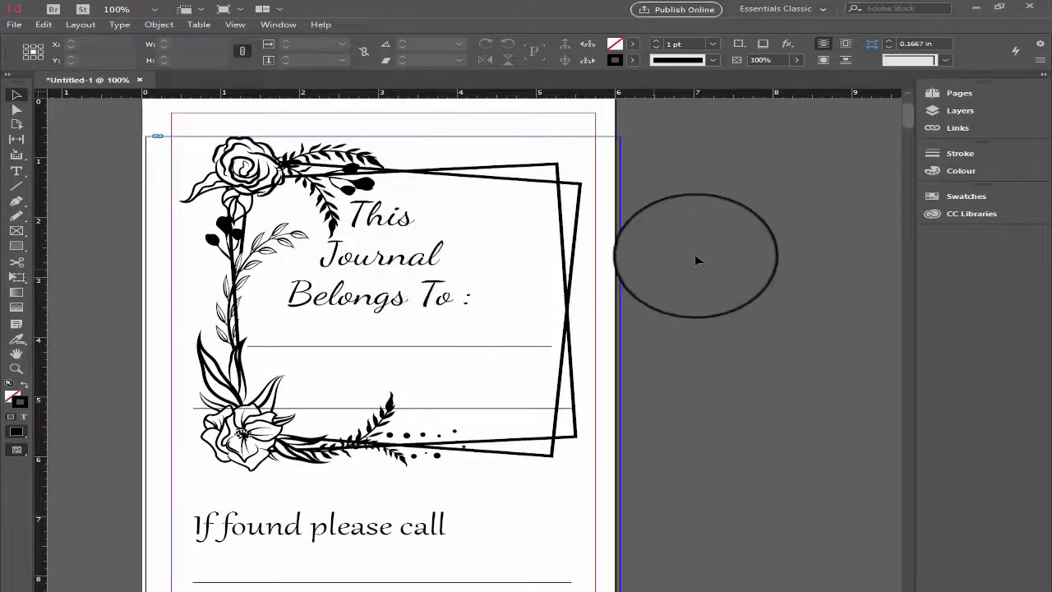
{"action": "left_click_drag", "start_coordinate": [737, 591], "coordinate": [702, 591]}
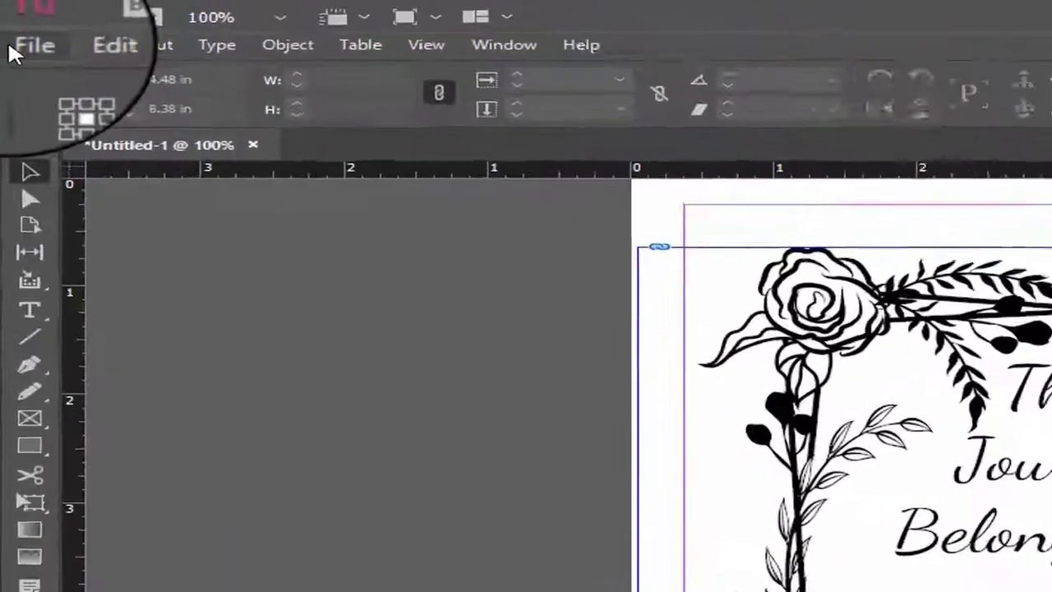
- Start a PDF export with the High Quality Print preset, choosing the KDP InDesign folder on drive E: as destination
{"action": "left_click", "coordinate": [12, 22]}
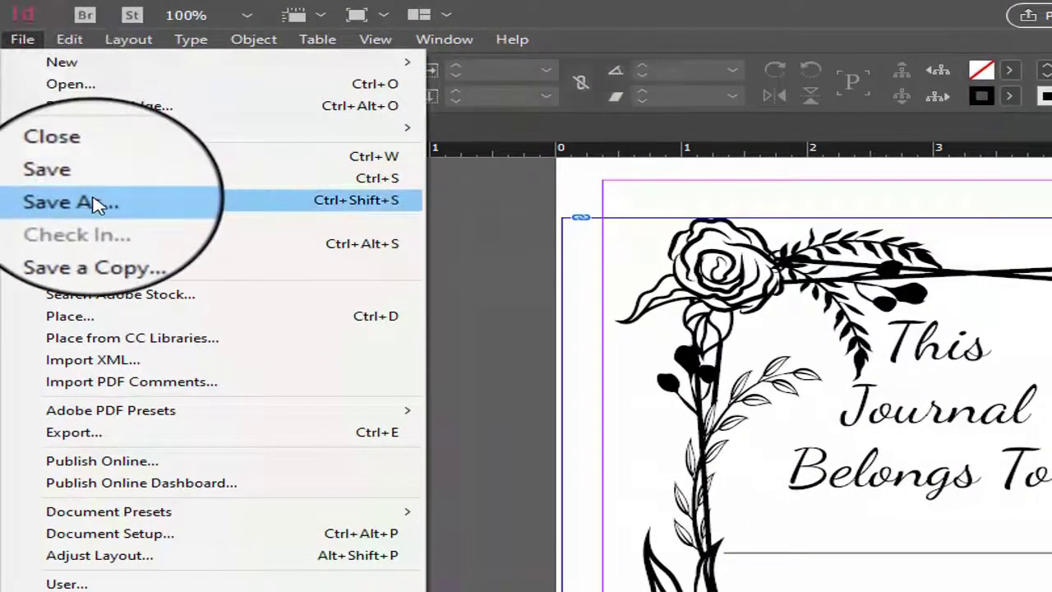
{"action": "mouse_move", "coordinate": [175, 411]}
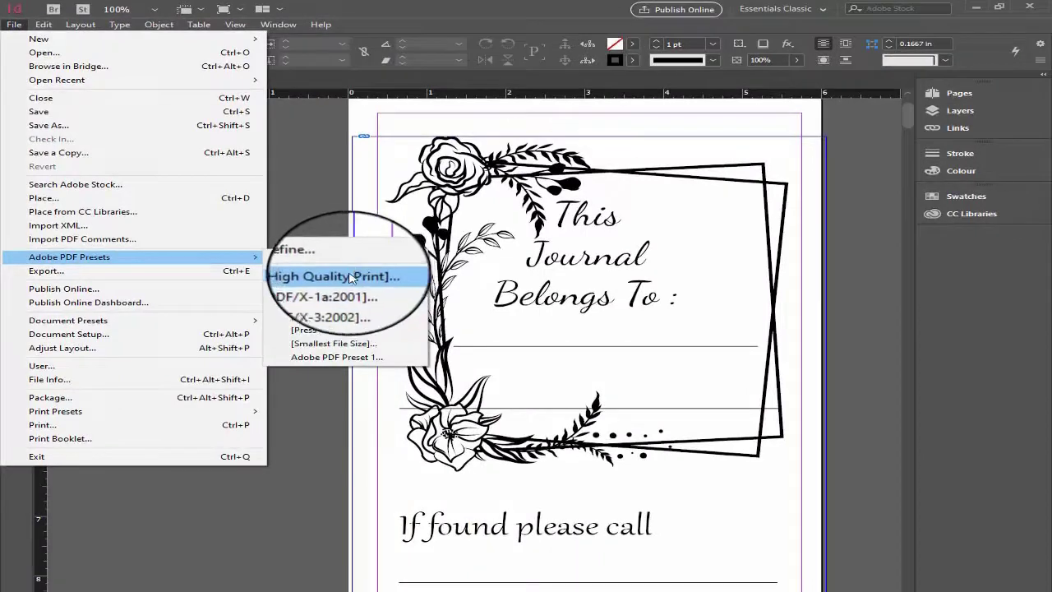
{"action": "left_click", "coordinate": [351, 277]}
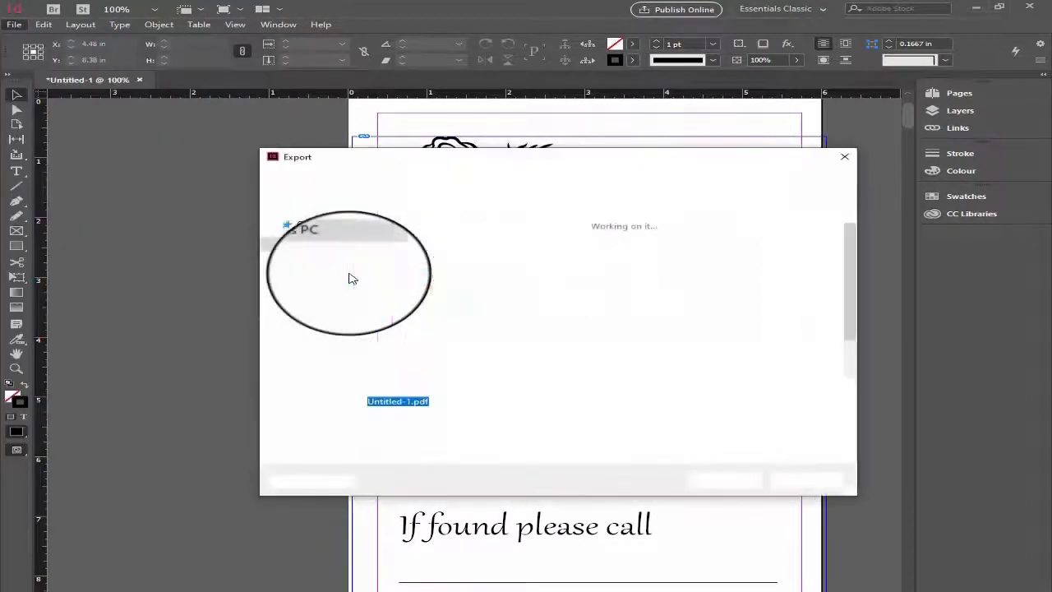
{"action": "left_click", "coordinate": [362, 374]}
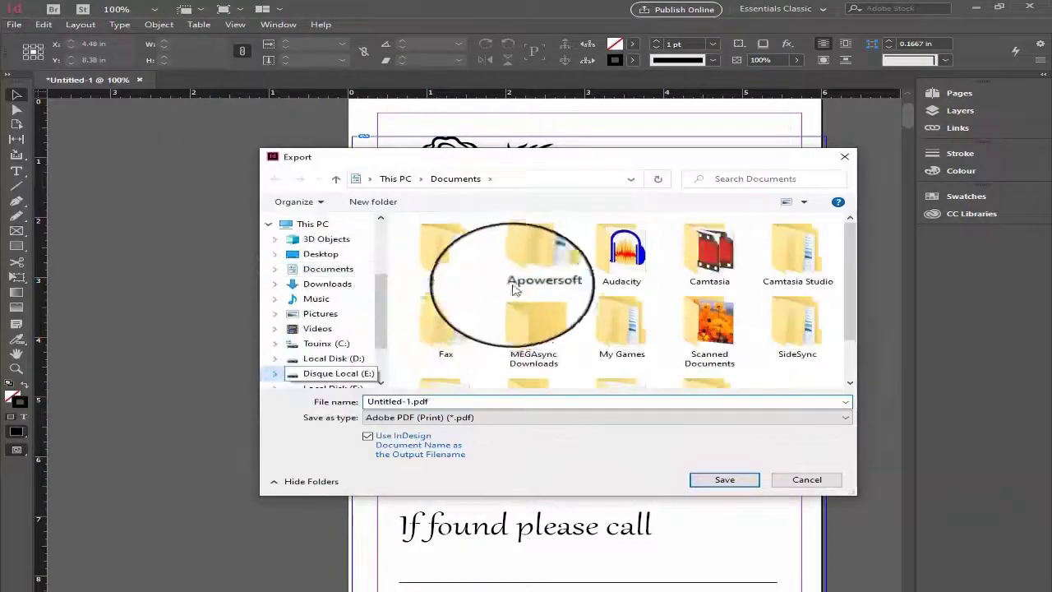
{"action": "double_click", "coordinate": [509, 284]}
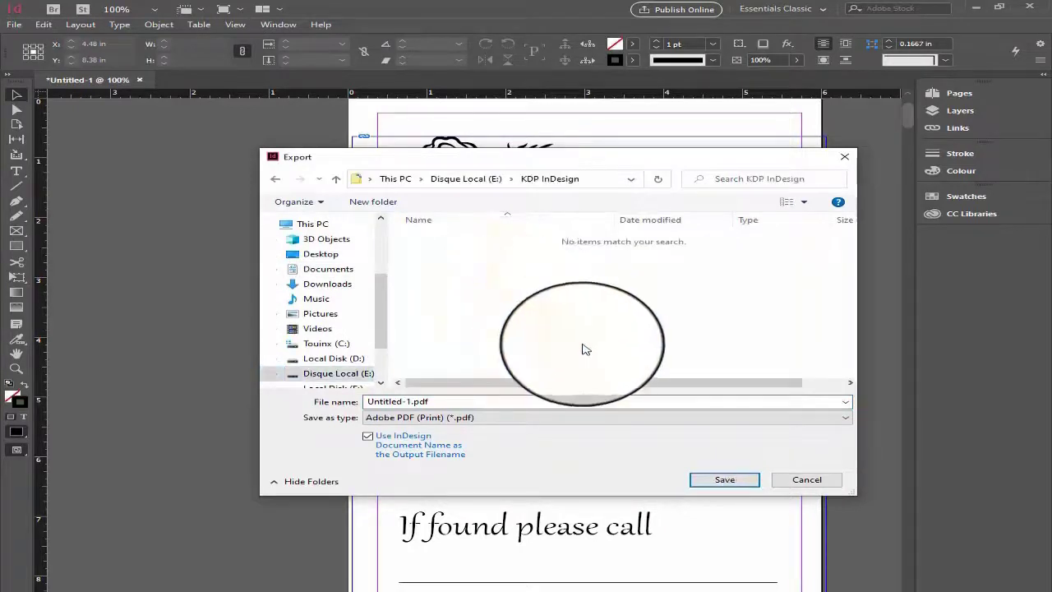
- Name the file Book1.pdf with type Adobe PDF (Print), and export all pages using the preset's settings
{"action": "double_click", "coordinate": [404, 401]}
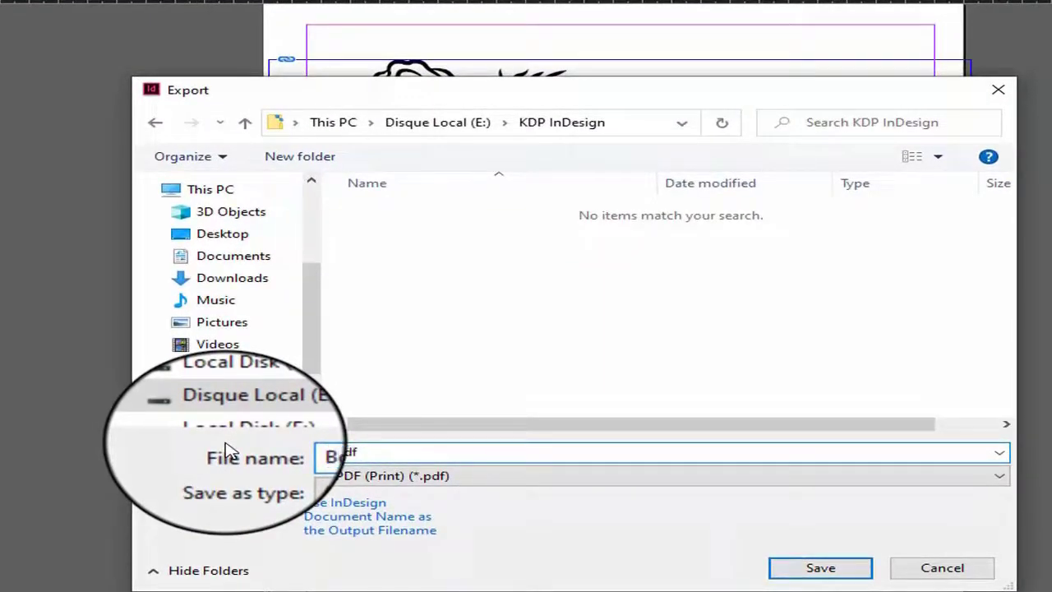
{"action": "left_click", "coordinate": [394, 475]}
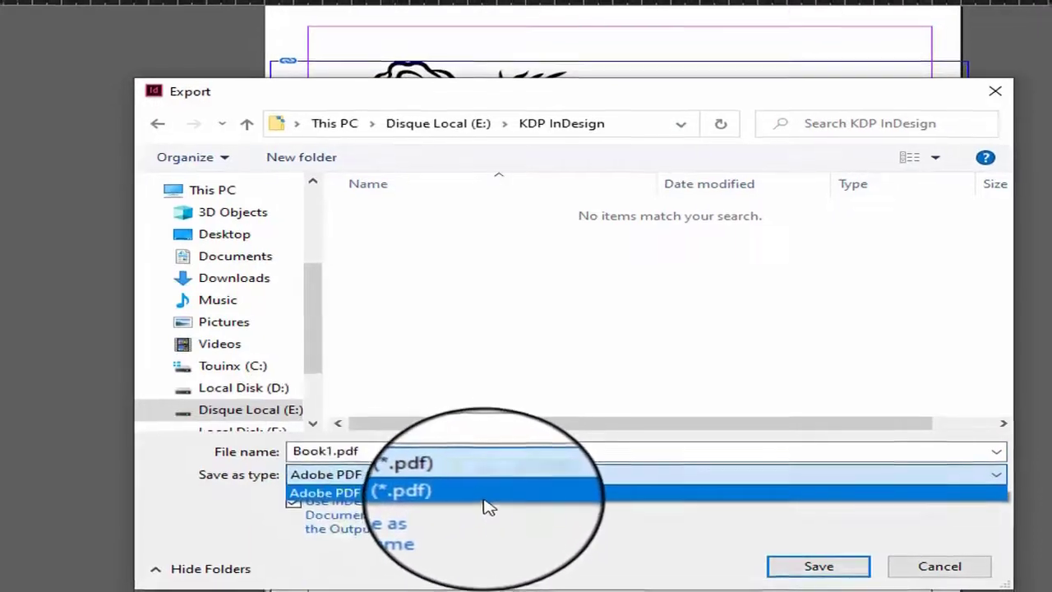
{"action": "left_click", "coordinate": [484, 495]}
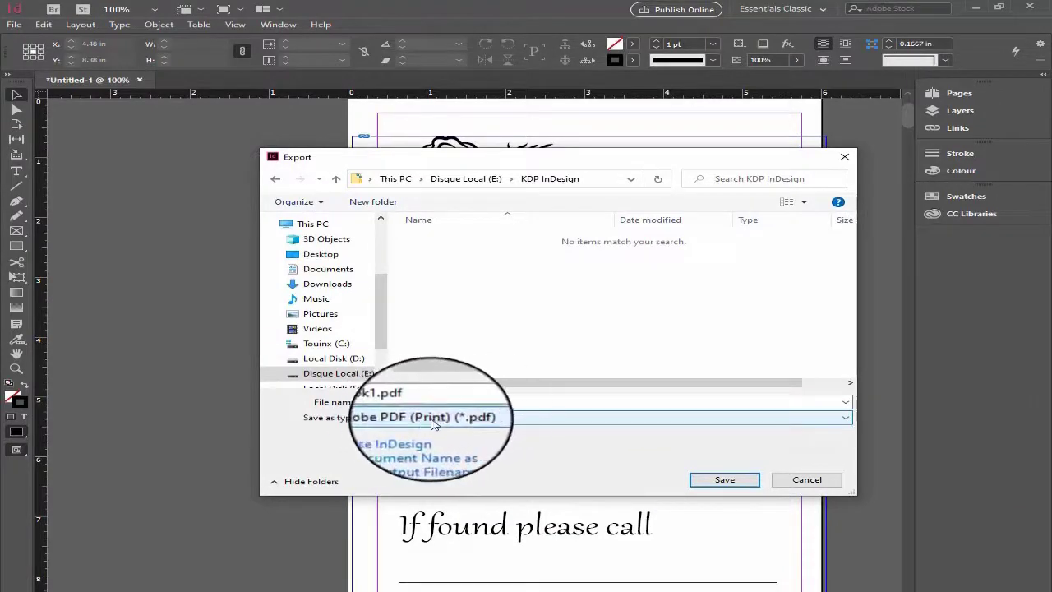
{"action": "left_click", "coordinate": [723, 481]}
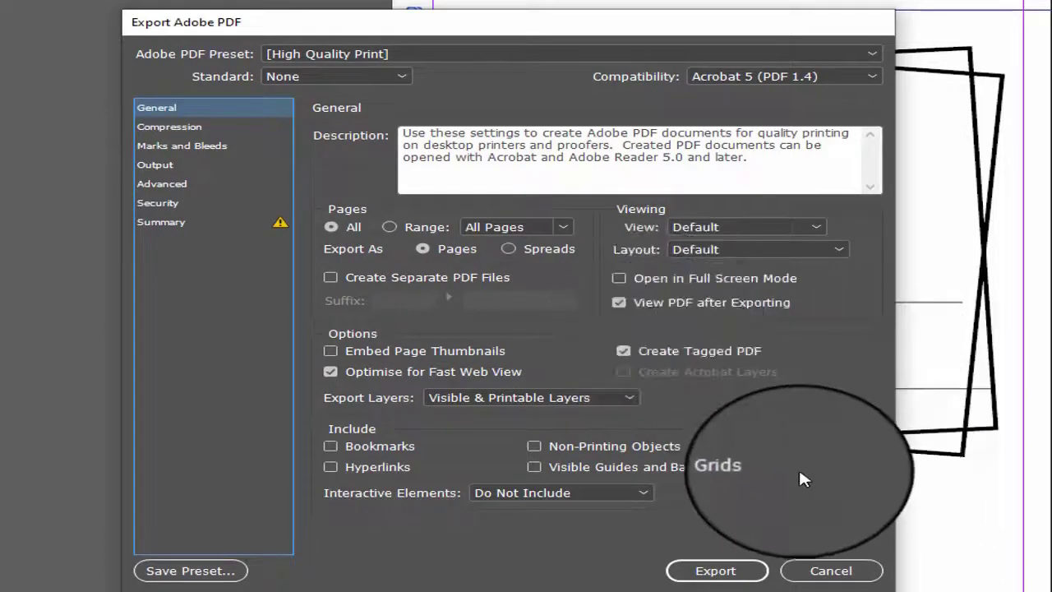
{"action": "left_click", "coordinate": [723, 575]}
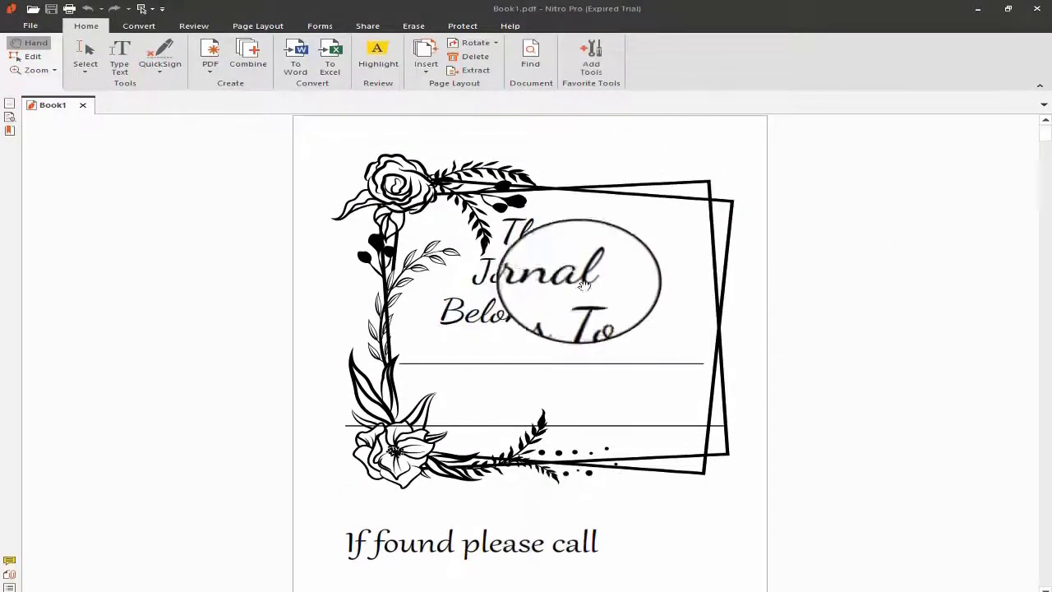
- Examine the exported Book1.pdf in Nitro Pro, from the ownership page down through the lined pages
{"action": "scroll", "coordinate": [617, 263], "scroll_direction": "down", "scroll_amount": 3}
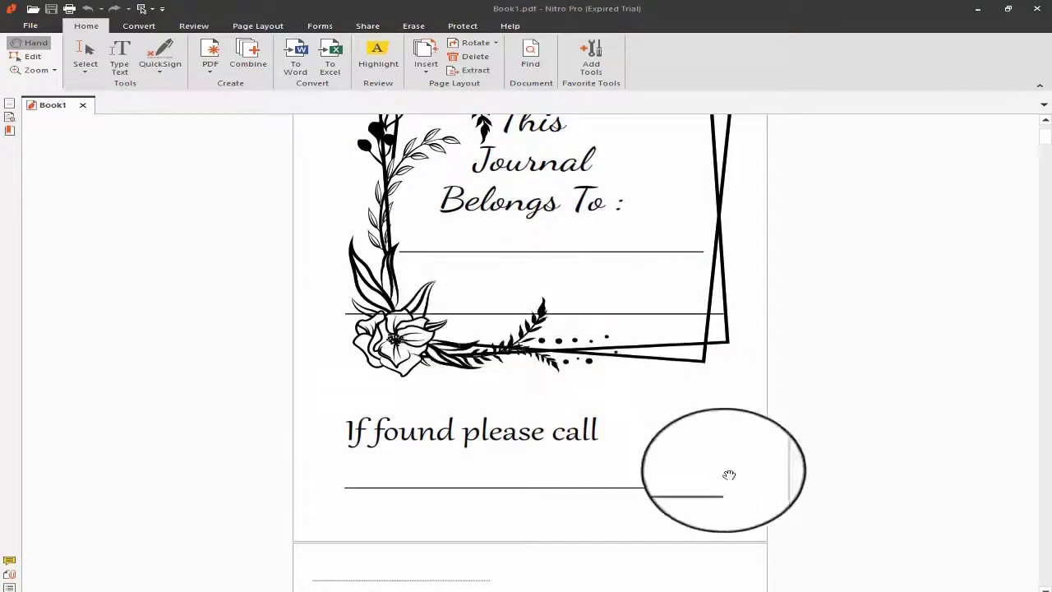
{"action": "left_click", "coordinate": [825, 591]}
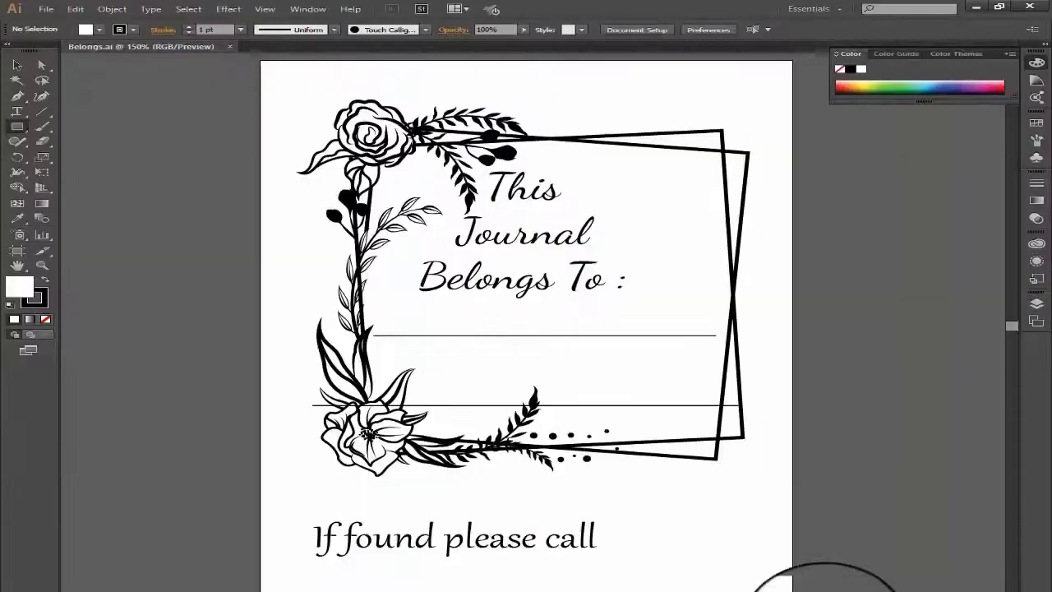
{"action": "left_click", "coordinate": [825, 590]}
{"action": "scroll", "coordinate": [686, 348], "scroll_direction": "up", "scroll_amount": 3}
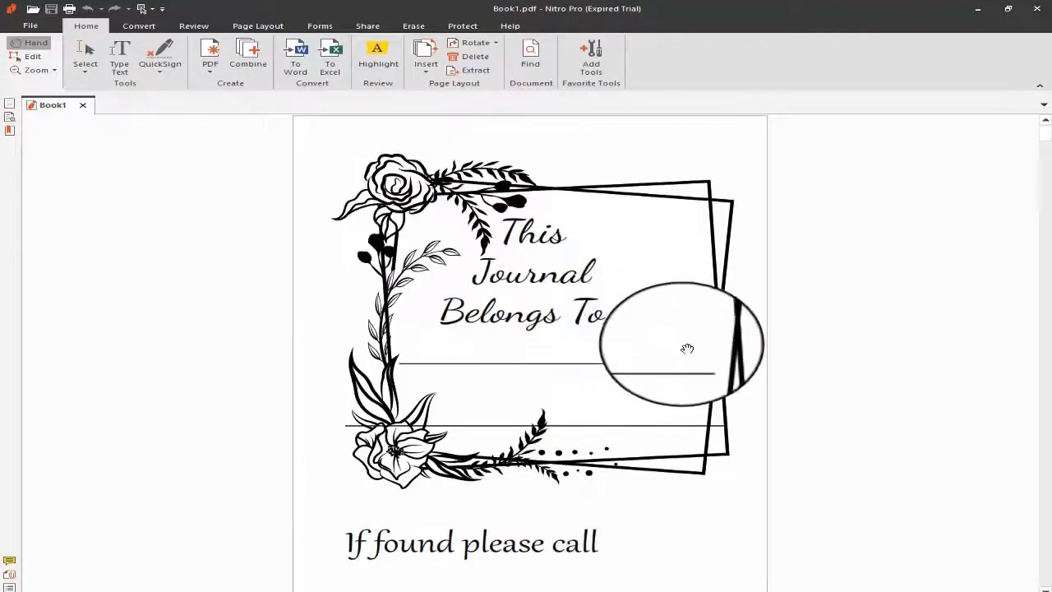
{"action": "scroll", "coordinate": [705, 349], "scroll_direction": "down", "scroll_amount": 7}
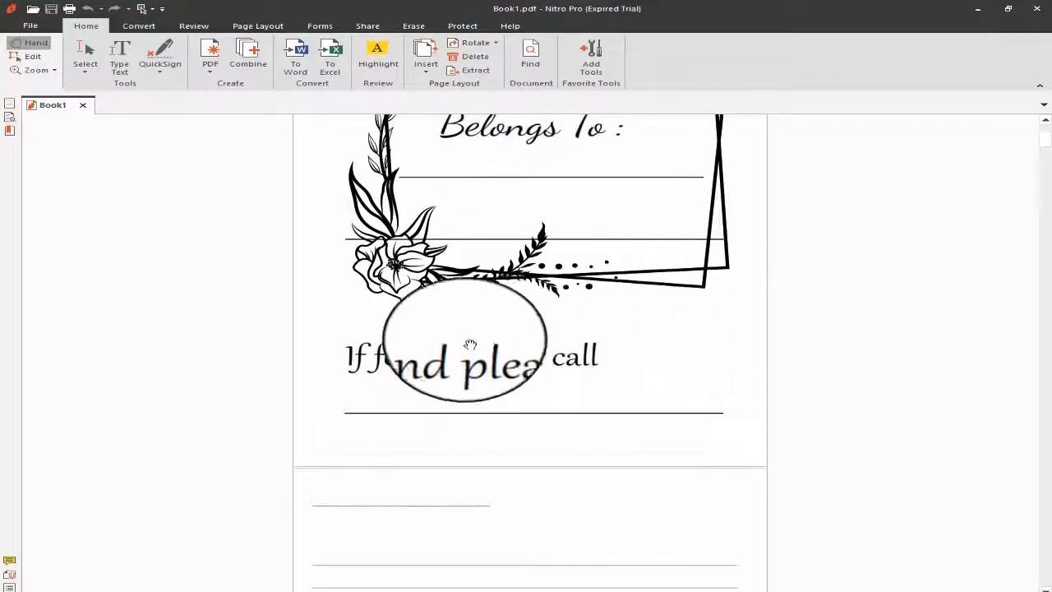
{"action": "scroll", "coordinate": [492, 360], "scroll_direction": "down", "scroll_amount": 20}
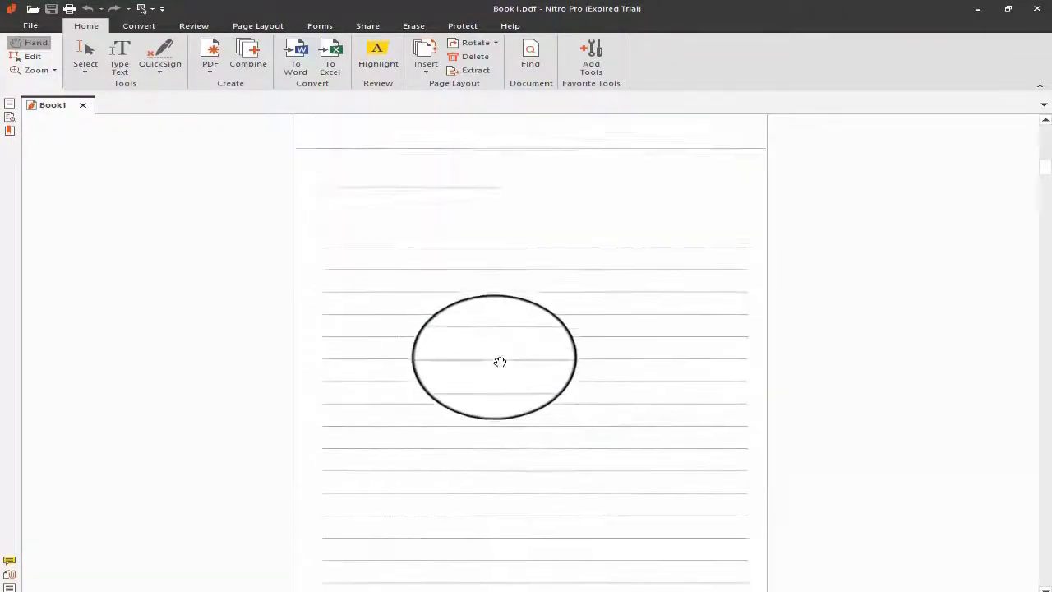
- Continue checking the lined pages further down in the exported Book1.pdf
{"action": "scroll", "coordinate": [504, 364], "scroll_direction": "down", "scroll_amount": 20}
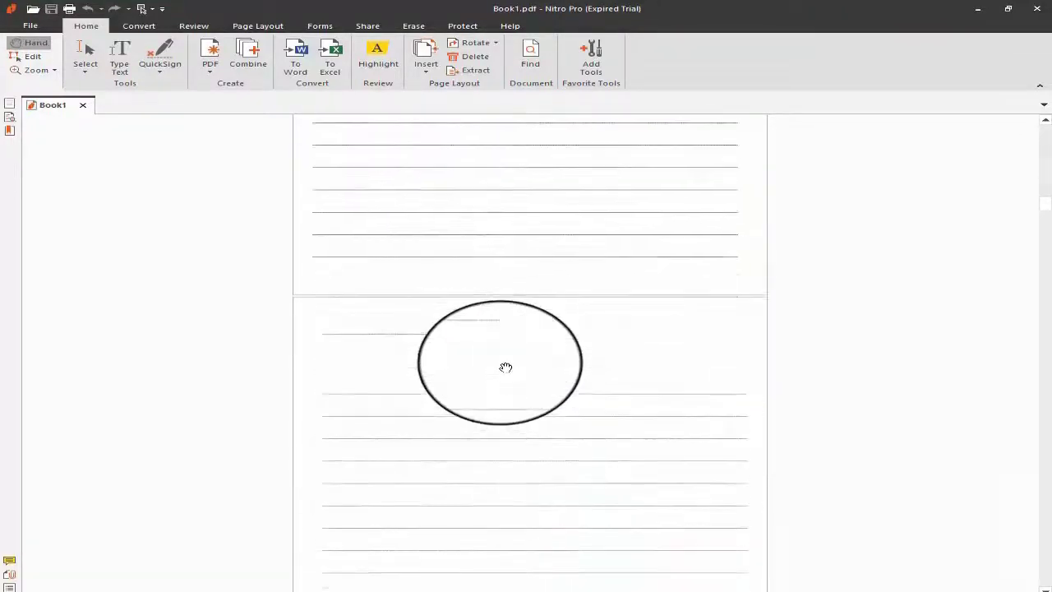
{"action": "scroll", "coordinate": [516, 366], "scroll_direction": "down", "scroll_amount": 15}
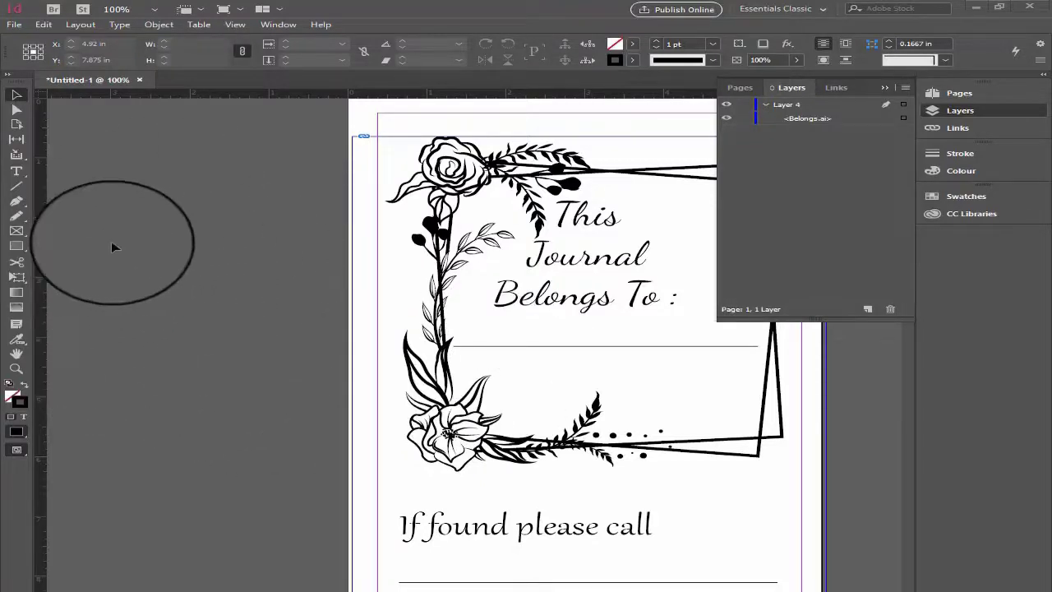
- Switch back to InDesign and start packaging the journal document from the package summary, without creating printing instructions
{"action": "left_click", "coordinate": [14, 25]}
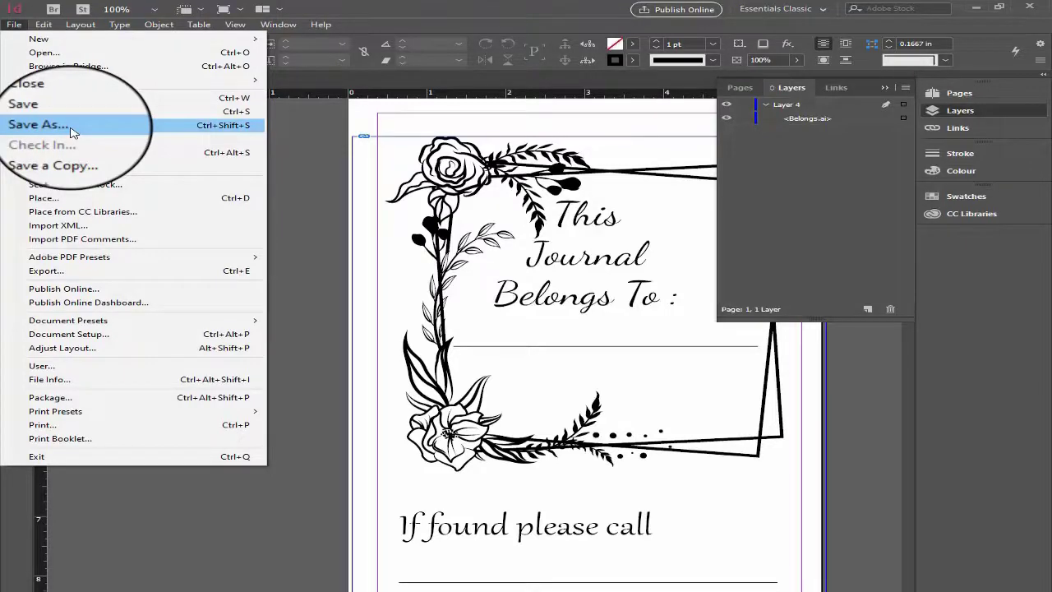
{"action": "left_click", "coordinate": [310, 229]}
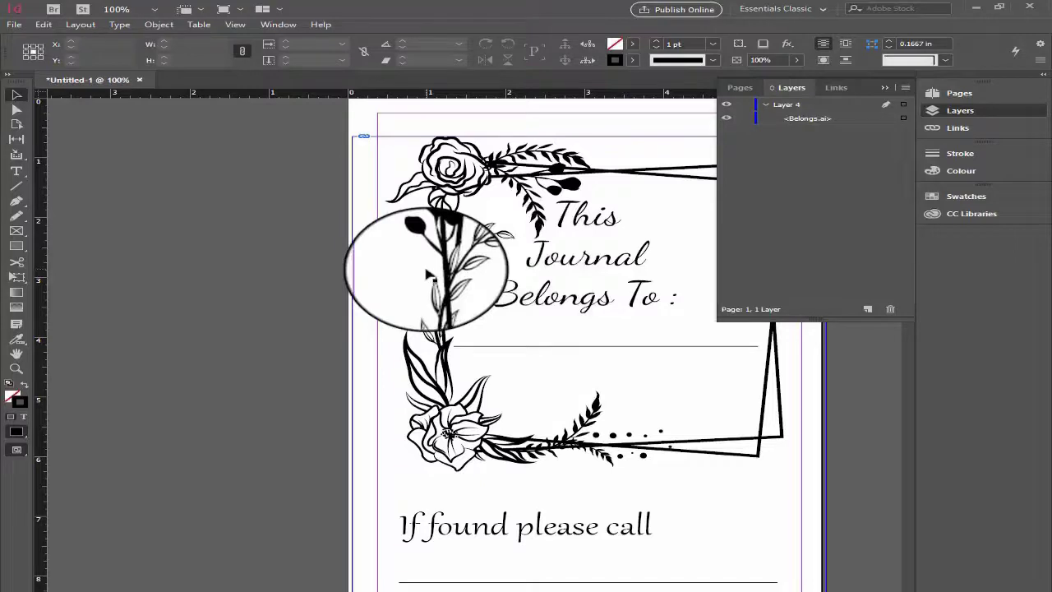
{"action": "left_click", "coordinate": [14, 24]}
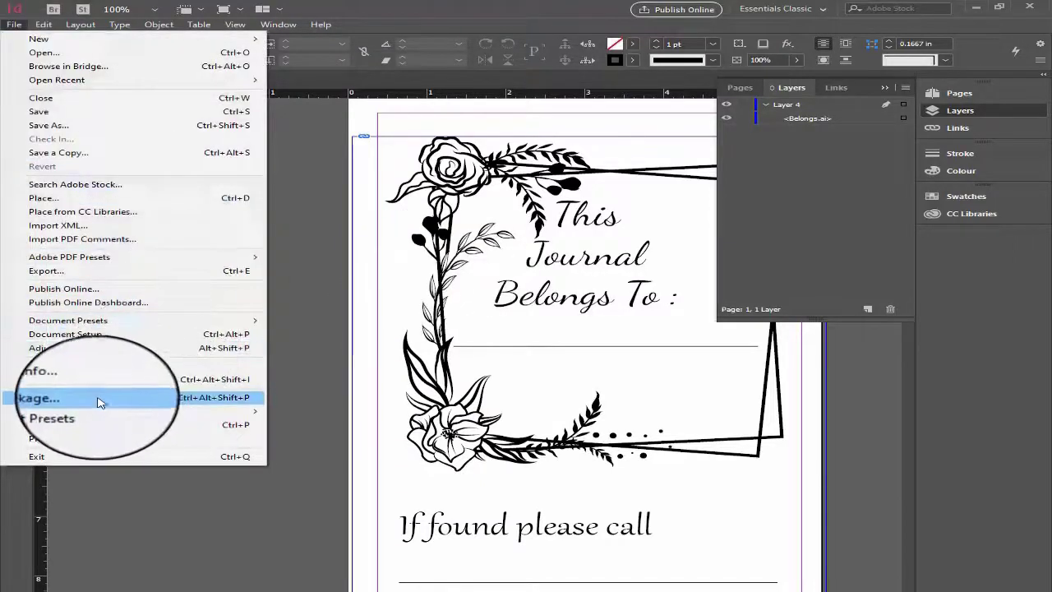
{"action": "left_click", "coordinate": [98, 399]}
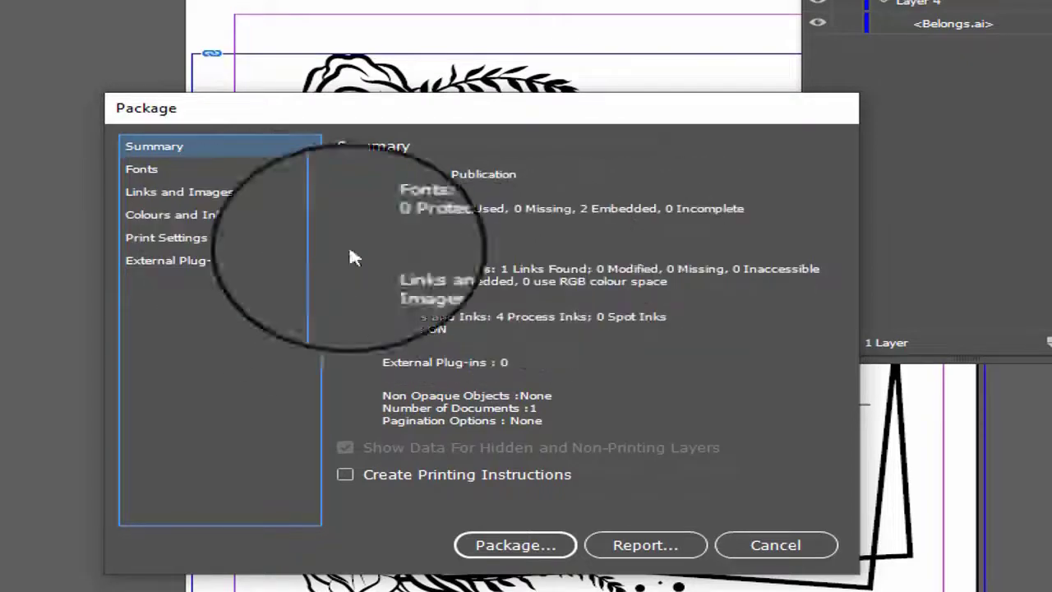
{"action": "left_click", "coordinate": [522, 552]}
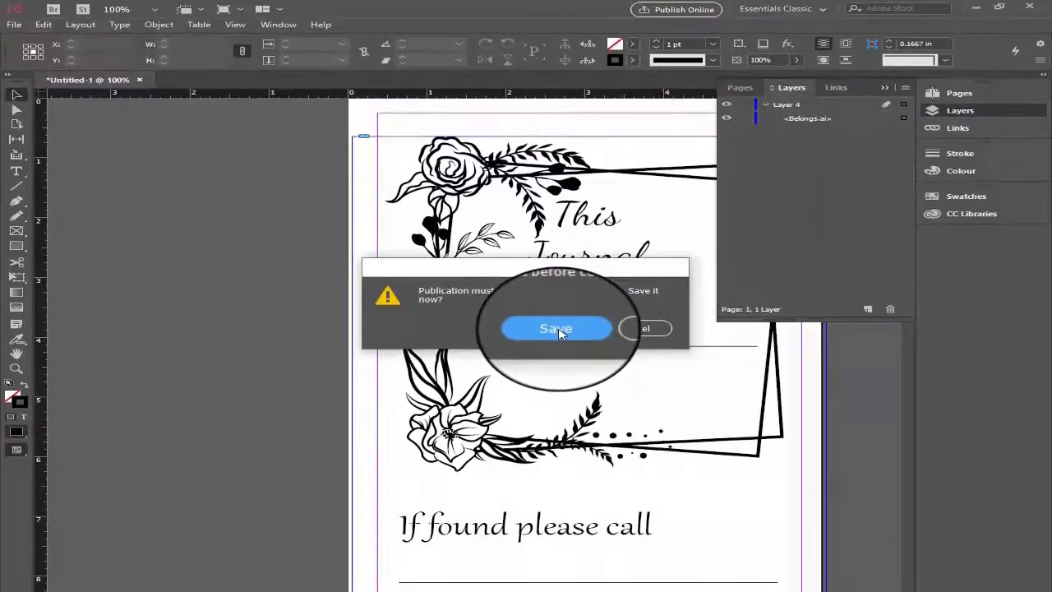
- Save the document as 102.indd in KDP InDesign and package it into 102 Folder with fonts, linked graphics, updated links, IDML and a High Quality Print PDF
{"action": "left_click", "coordinate": [556, 329]}
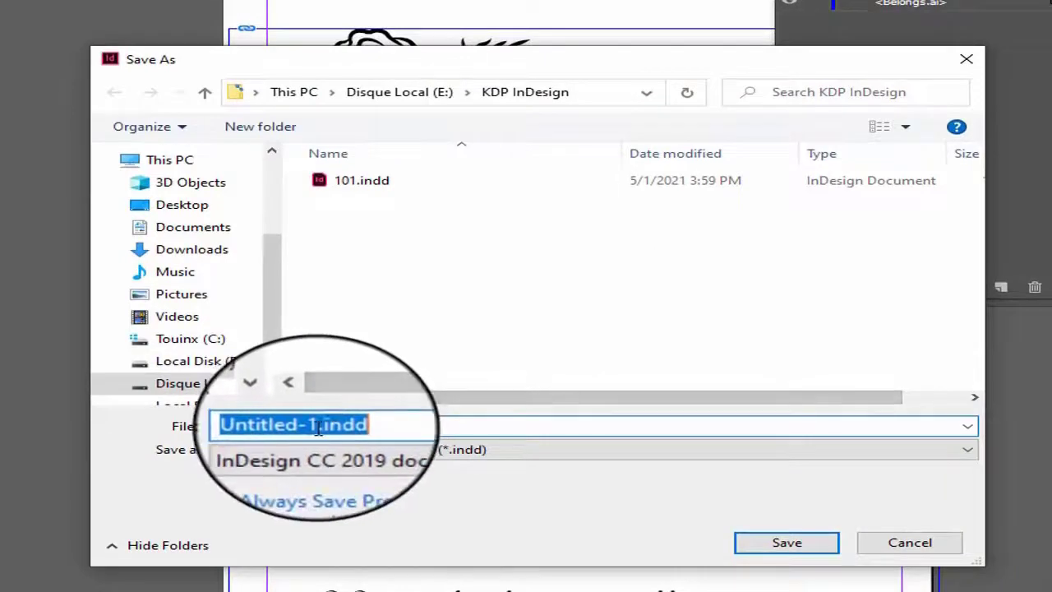
{"action": "left_click_drag", "start_coordinate": [318, 427], "coordinate": [175, 424]}
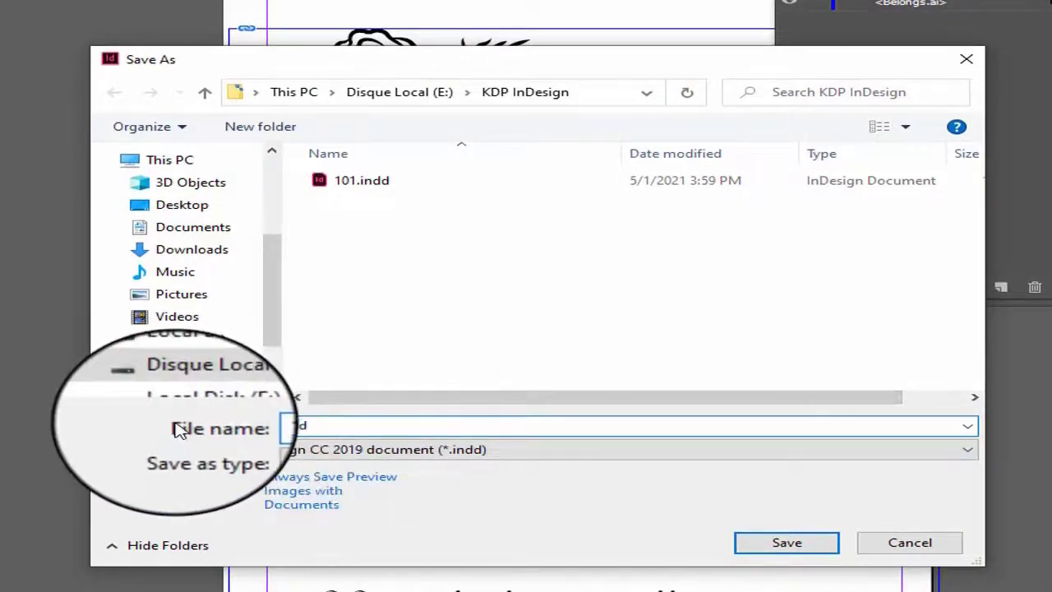
{"action": "left_click", "coordinate": [791, 546]}
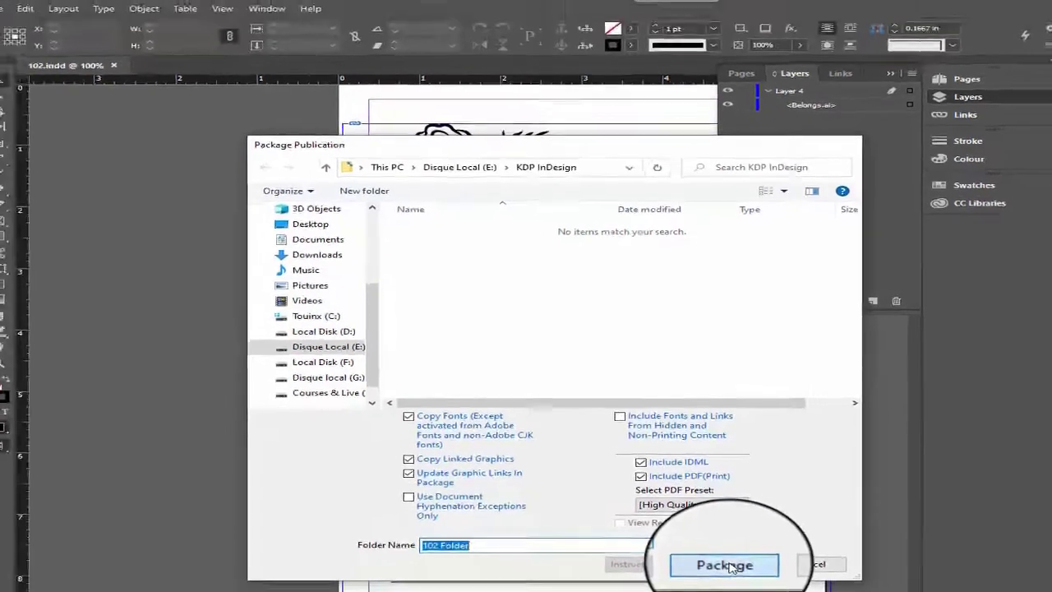
{"action": "left_click", "coordinate": [734, 563]}
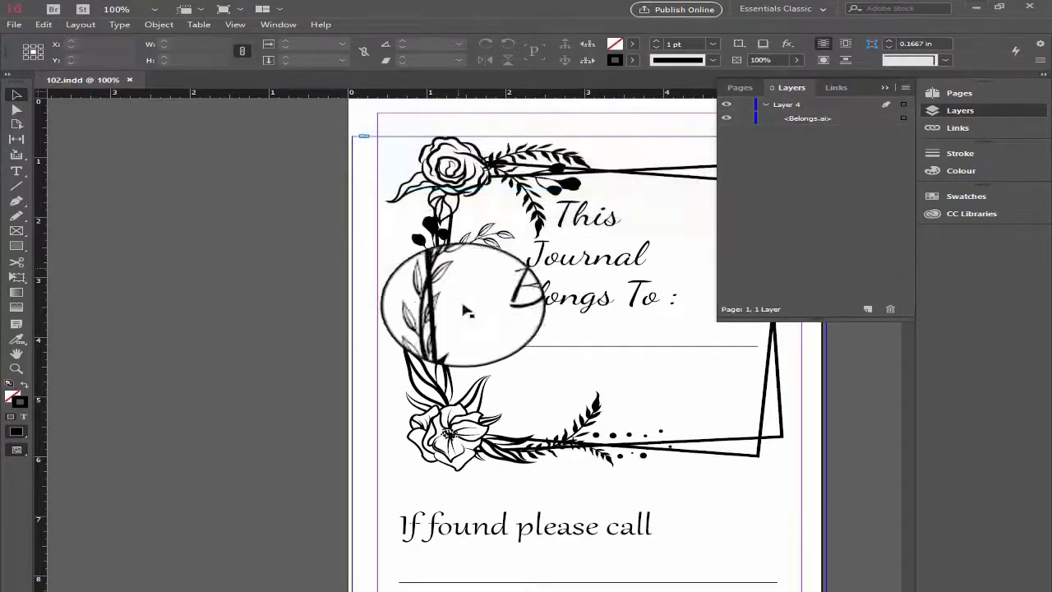
- Switch to File Explorer, open 102 Folder inside KDP InDesign, and display its contents as extra large icons
{"action": "left_click", "coordinate": [390, 590]}
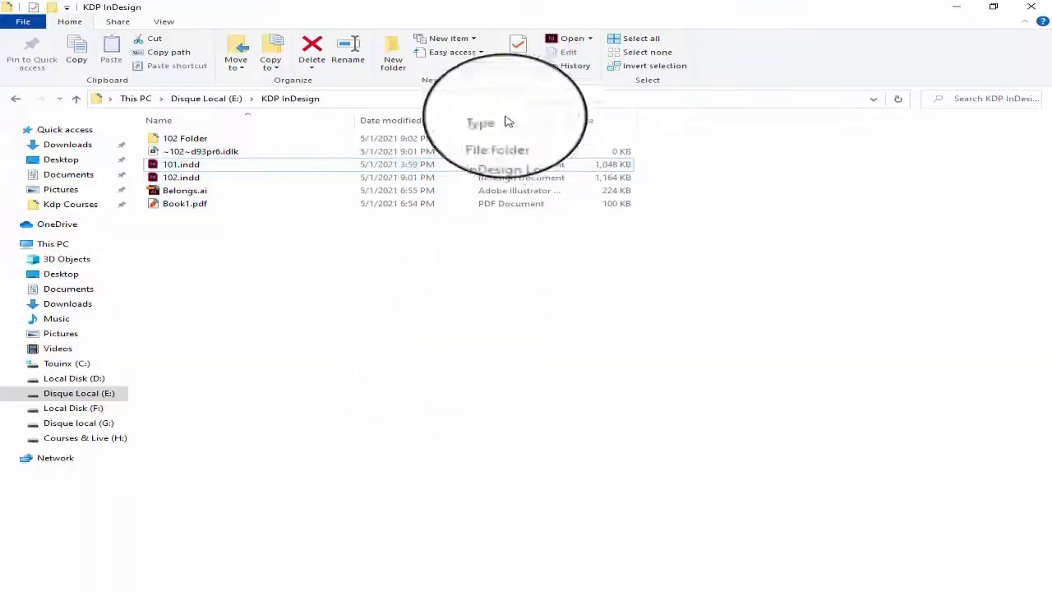
{"action": "left_click", "coordinate": [214, 144]}
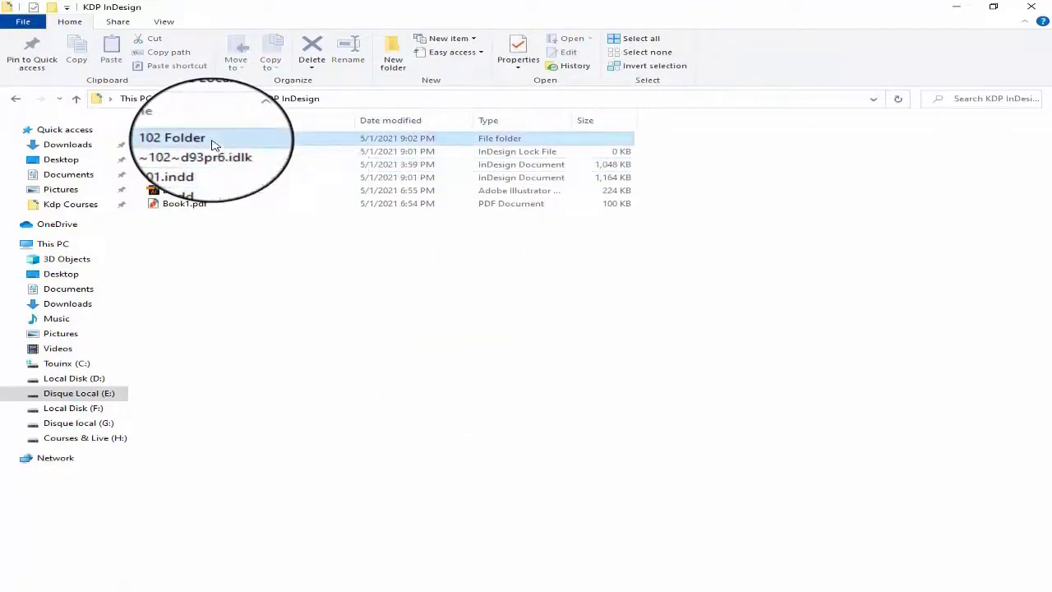
{"action": "key", "text": "Return"}
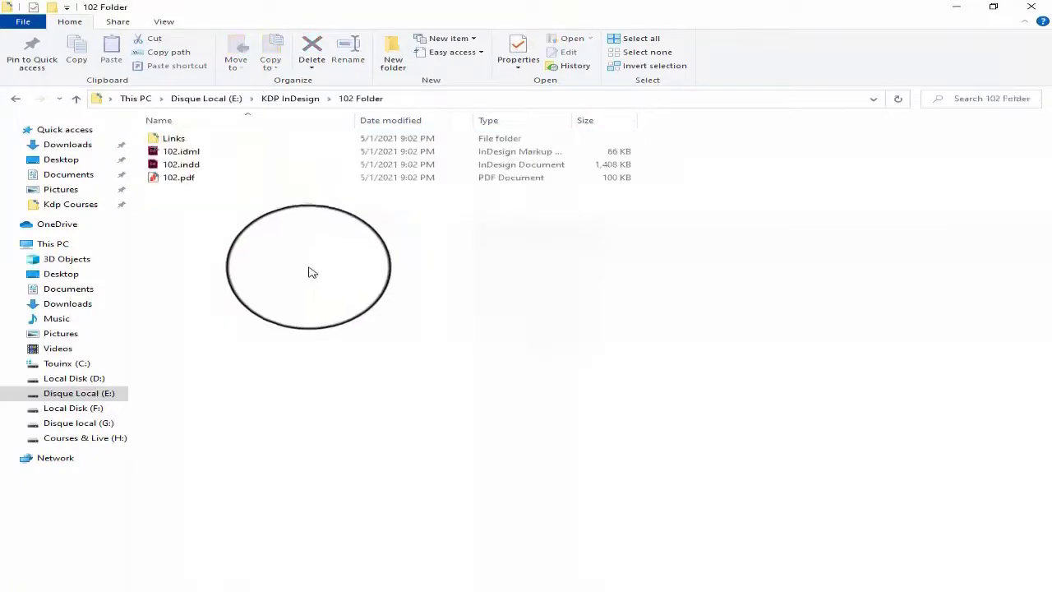
{"action": "left_click", "coordinate": [164, 20]}
{"action": "left_click", "coordinate": [171, 41]}
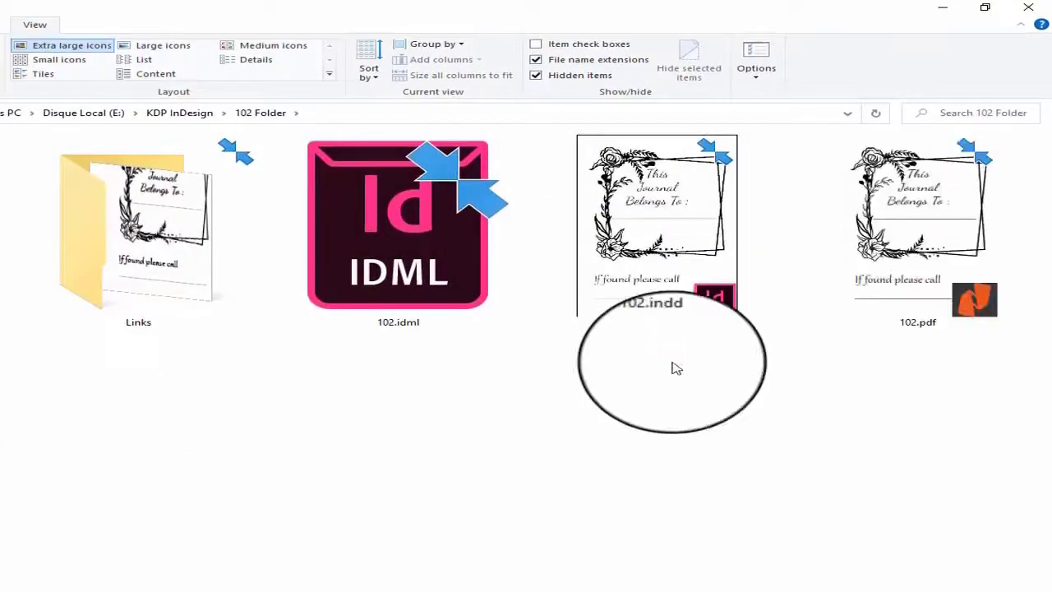
- Examine the packaged files 102.idml, 102.indd and 102.pdf in 102 Folder
{"action": "double_click", "coordinate": [355, 307]}
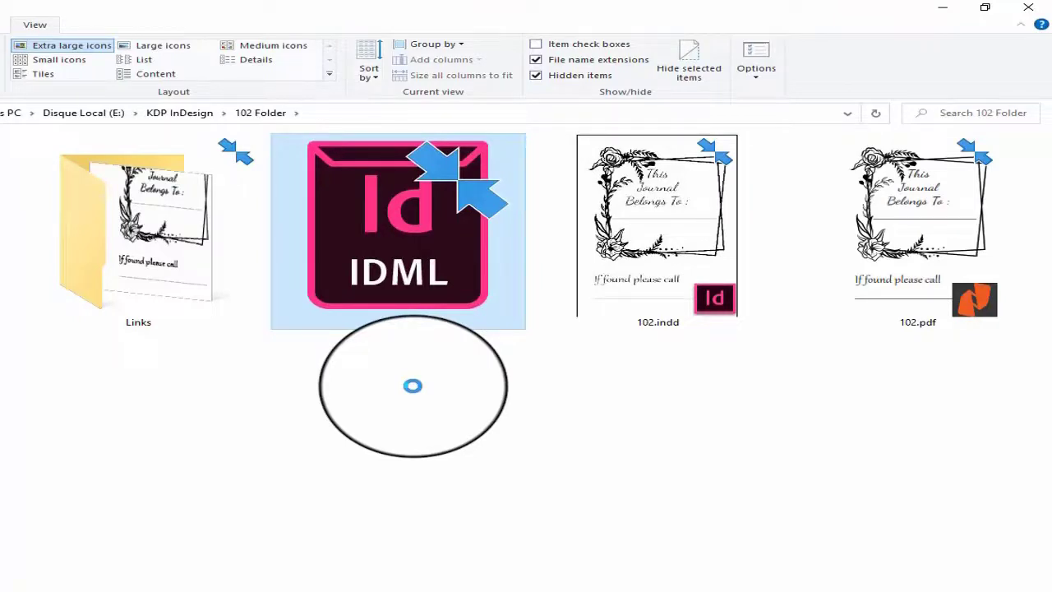
{"action": "left_click", "coordinate": [703, 297]}
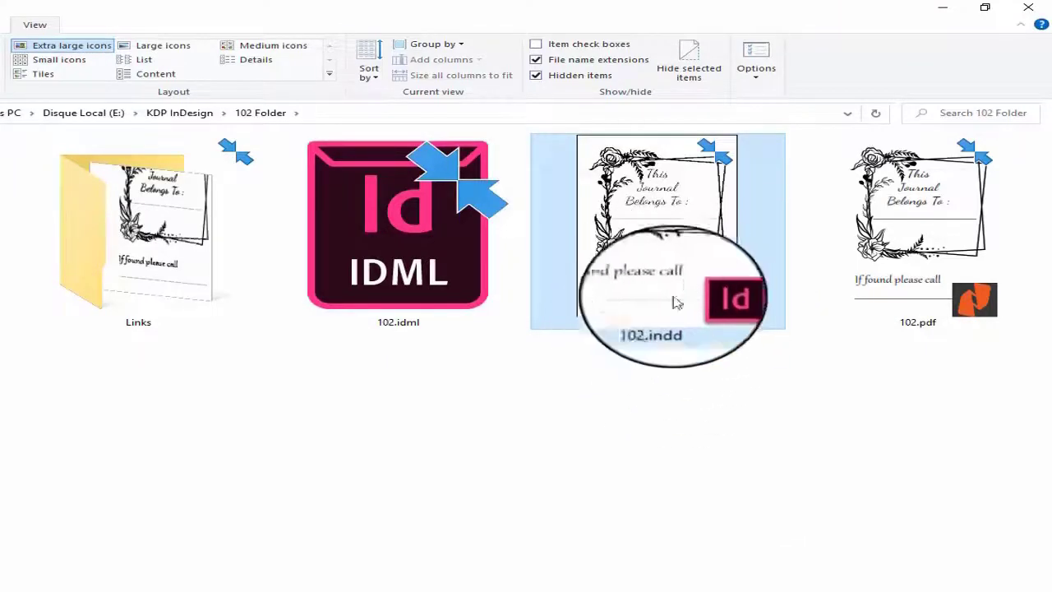
{"action": "left_click", "coordinate": [968, 287]}
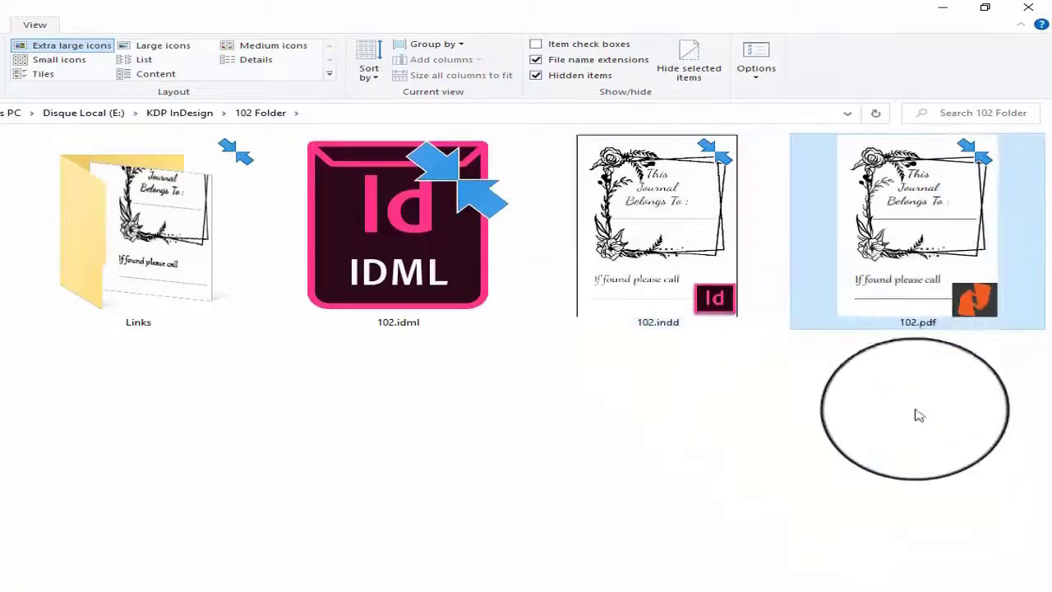
{"action": "left_click", "coordinate": [898, 375]}
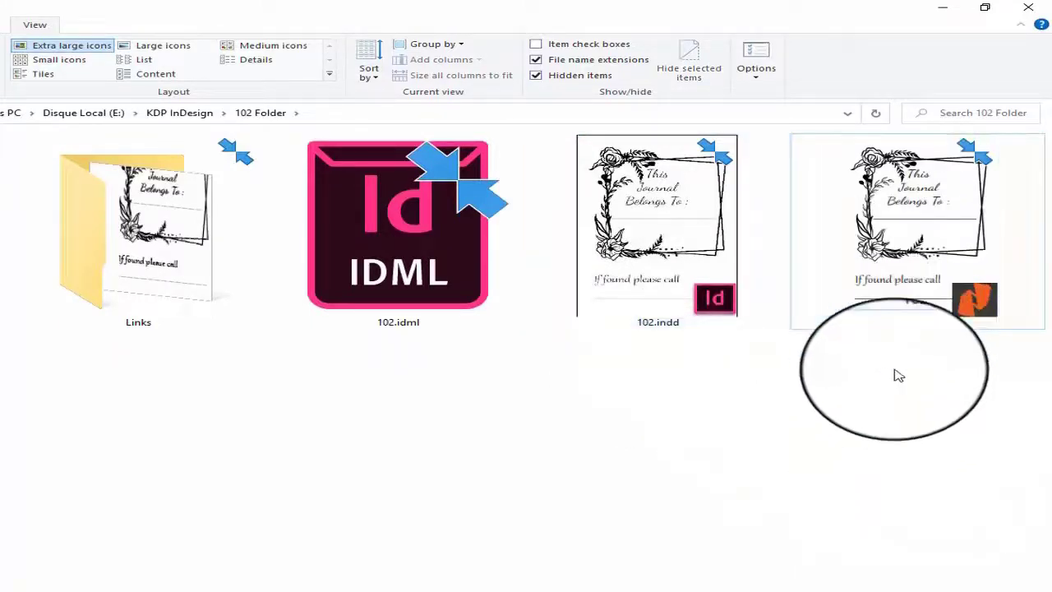
- Open the package's Links folder to check the linked Belongs.ai, and return to 102 Folder with nothing selected
{"action": "double_click", "coordinate": [167, 316]}
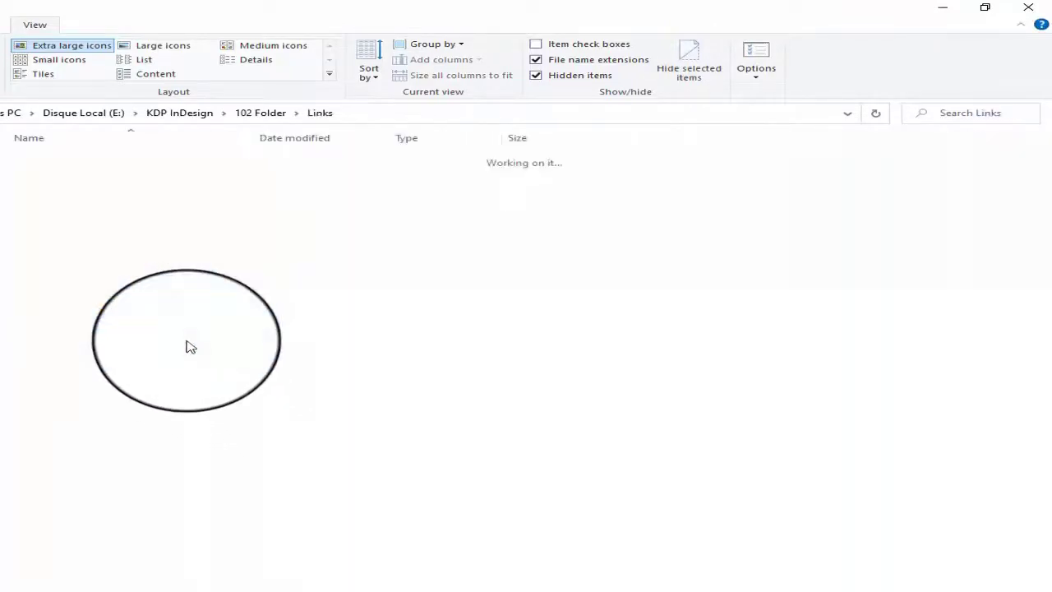
{"action": "left_click", "coordinate": [60, 51]}
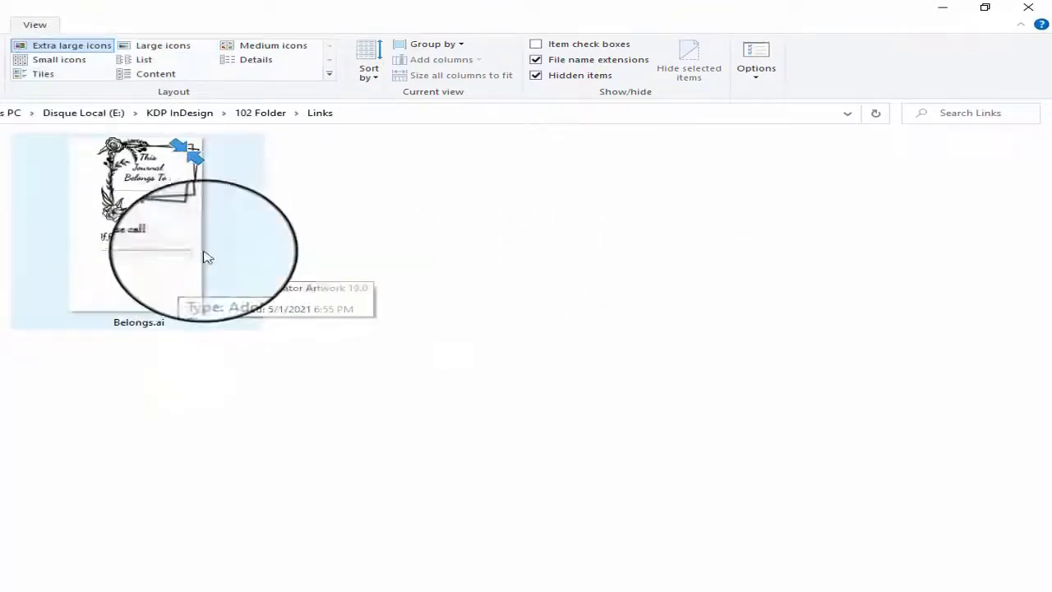
{"action": "key", "text": "alt+Left"}
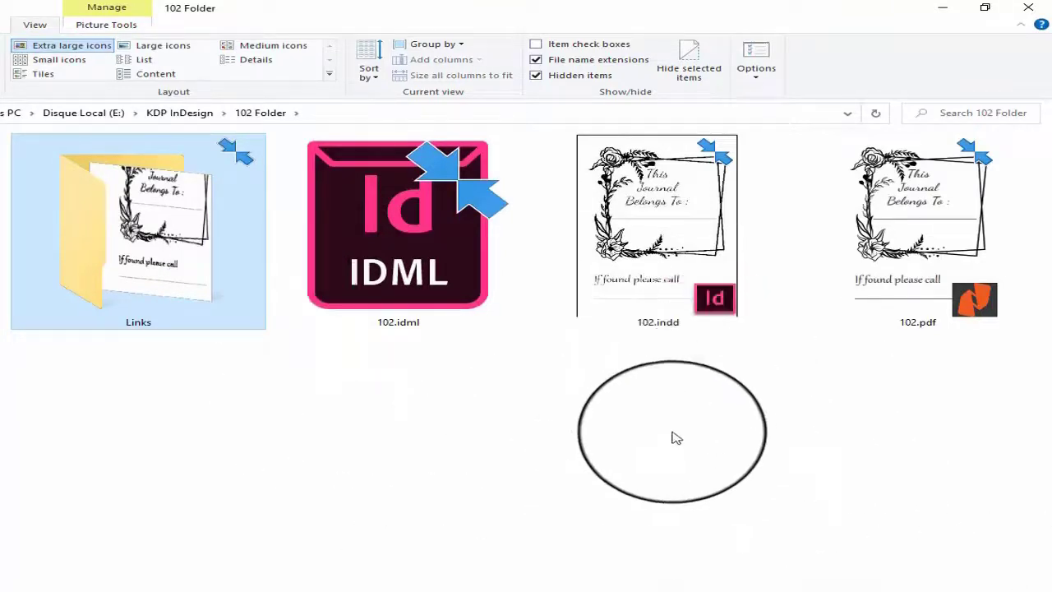
{"action": "left_click", "coordinate": [674, 440]}
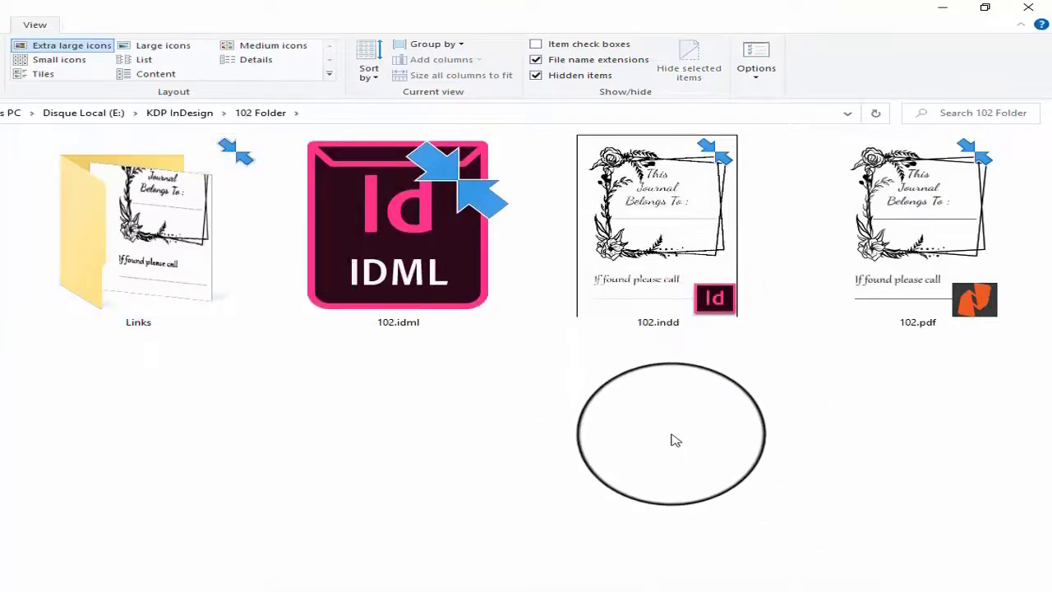